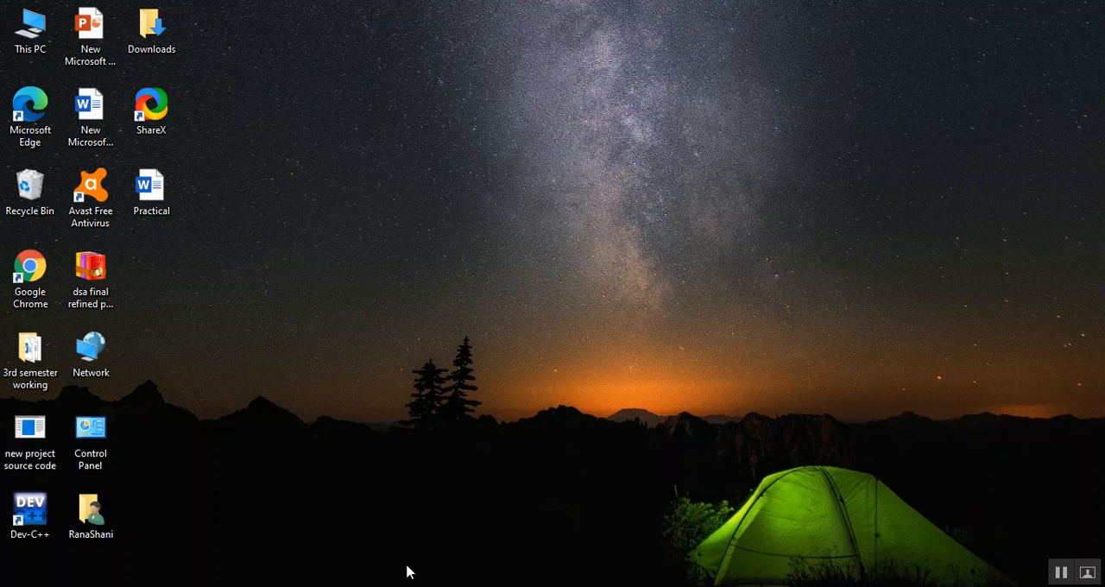
Switch to Chrome and read question 2, its sample paragraph and its task list in the MS Word Practical Questions PDF.
click(496, 586)
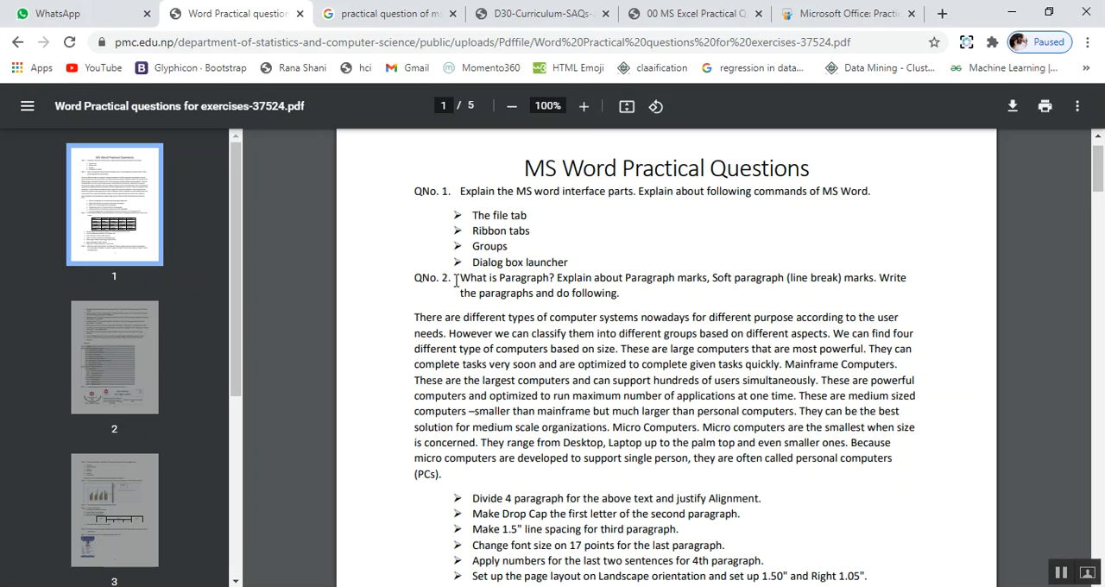
drag(458, 278, 575, 426)
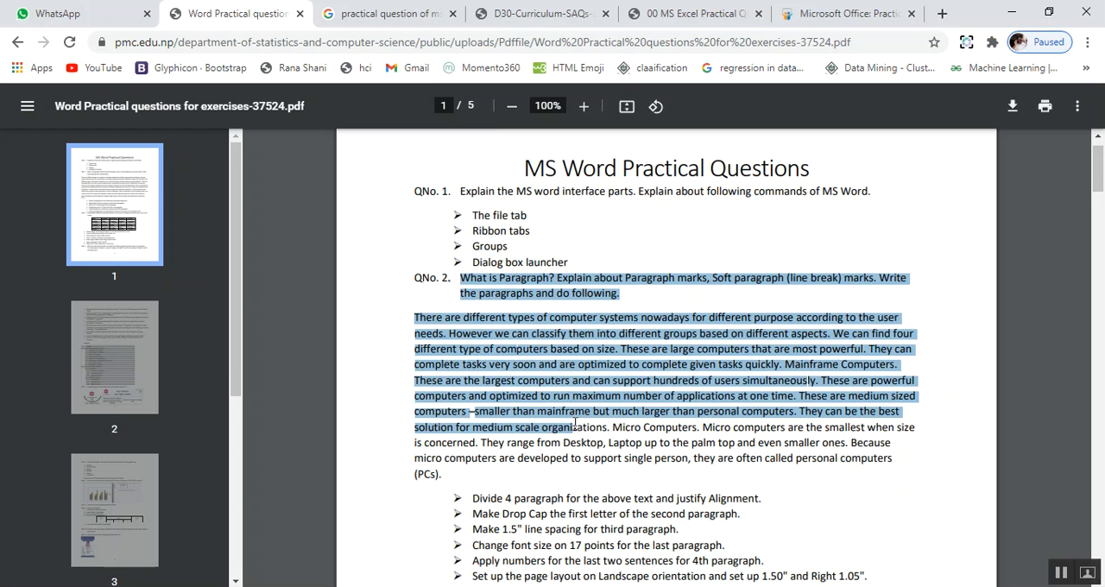
click(517, 464)
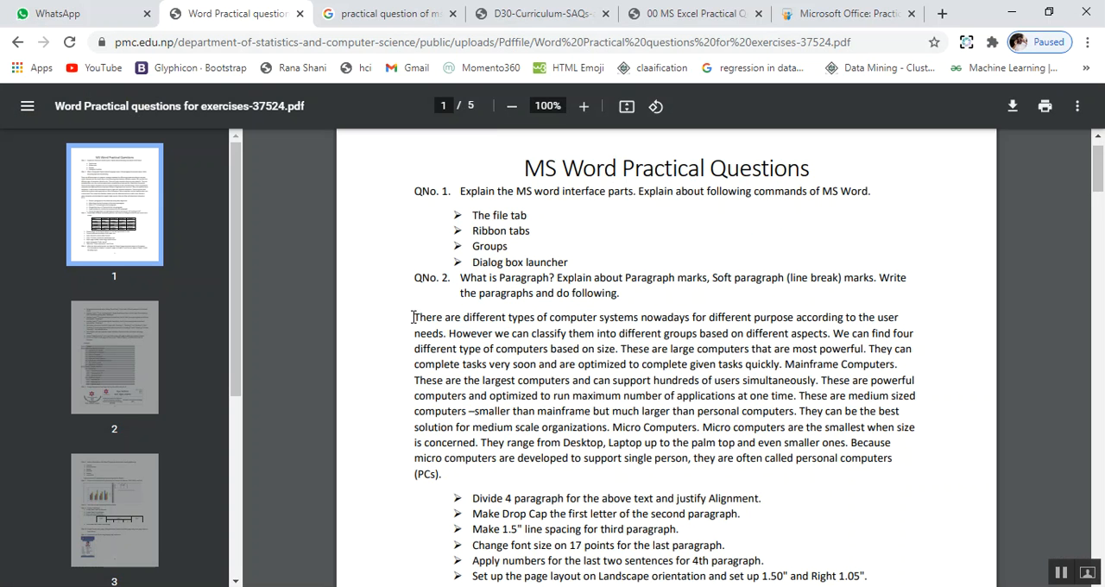
drag(415, 320, 481, 467)
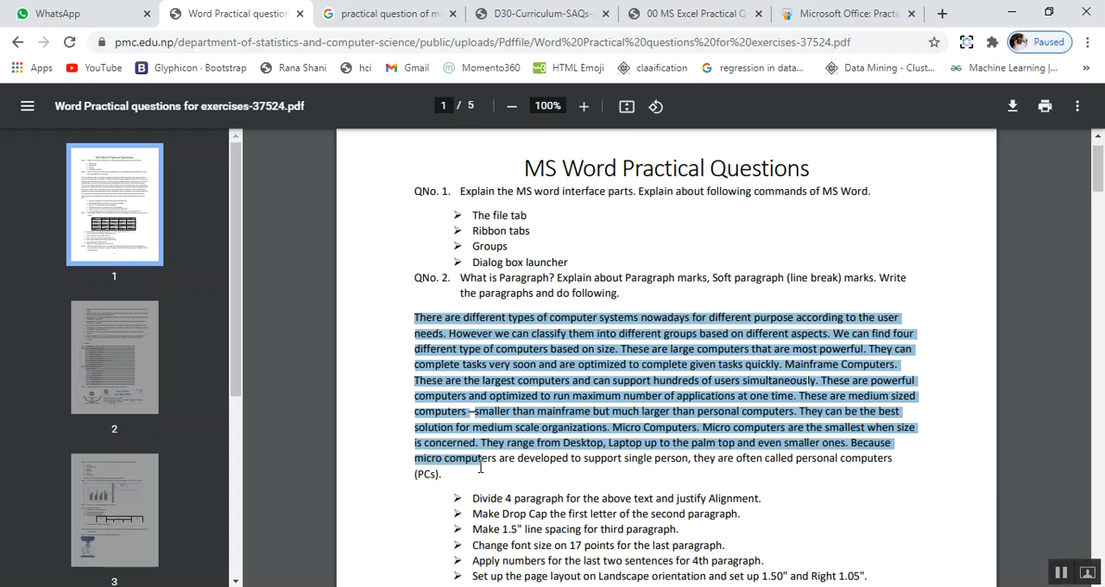
click(467, 473)
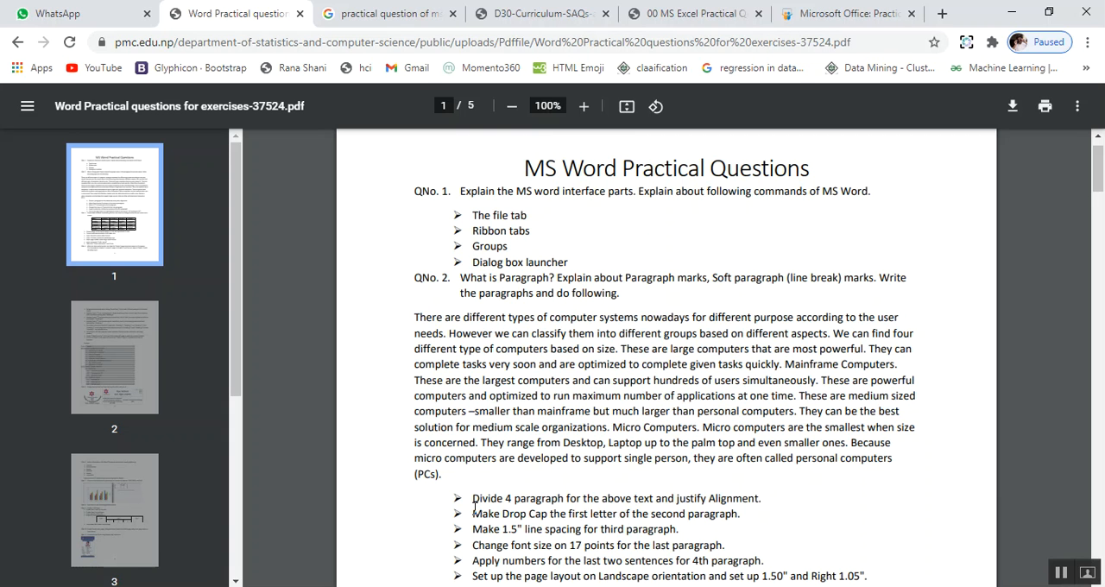
drag(473, 510, 507, 561)
drag(412, 322, 416, 319)
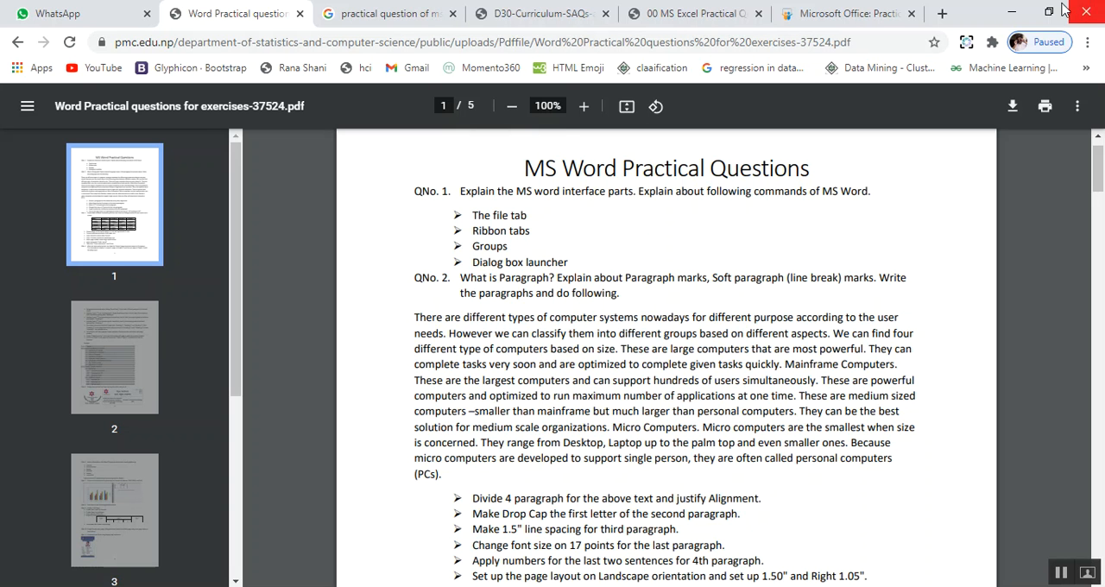
click(1022, 8)
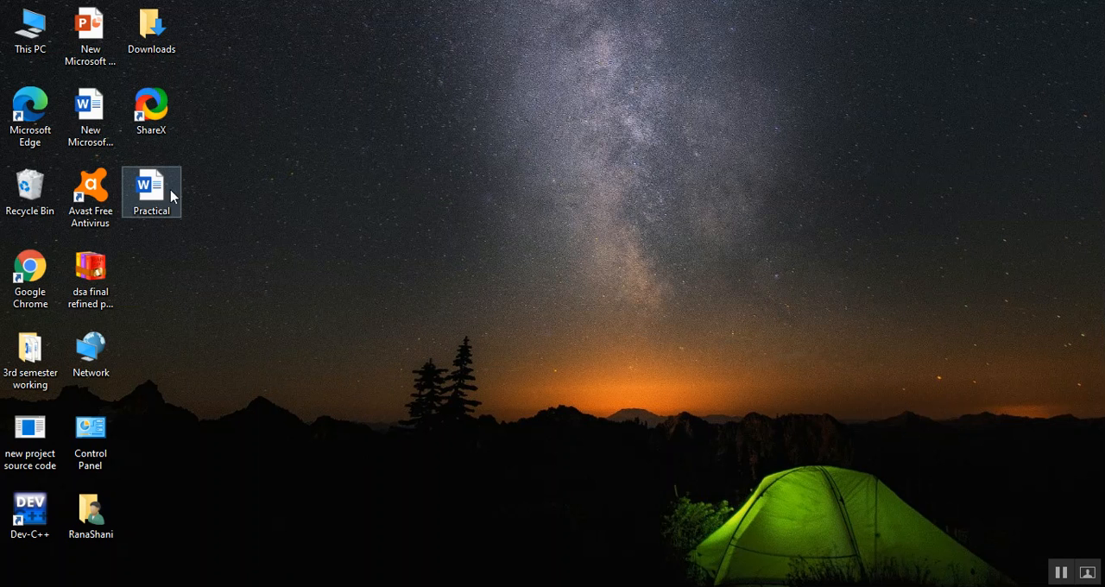
Open the Practical document in Word, copy question 2's sample paragraph from the PDF into it, and end it with a full stop.
double_click(157, 190)
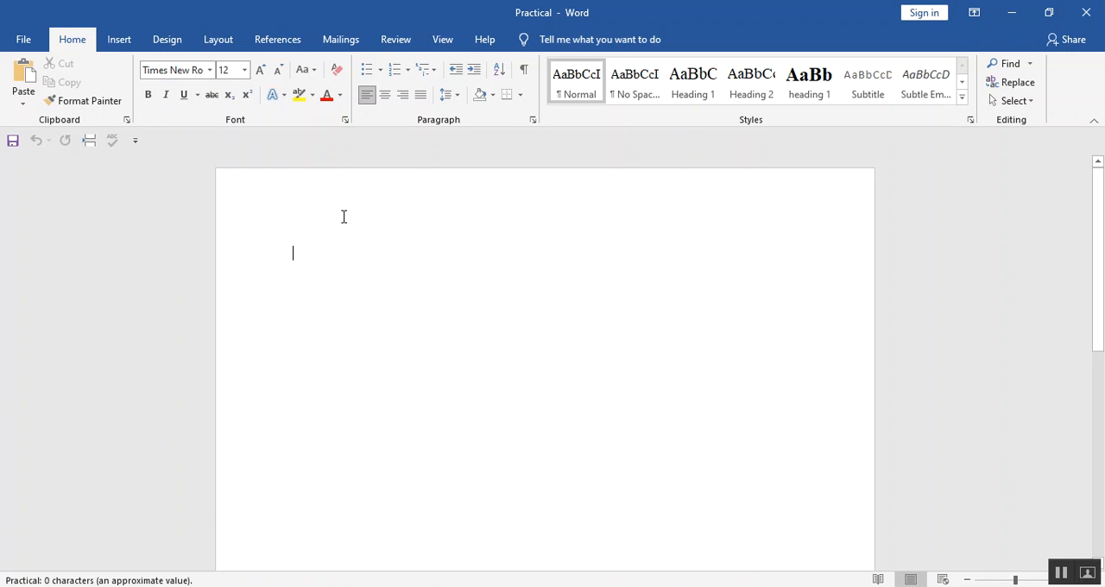
key(alt+Tab)
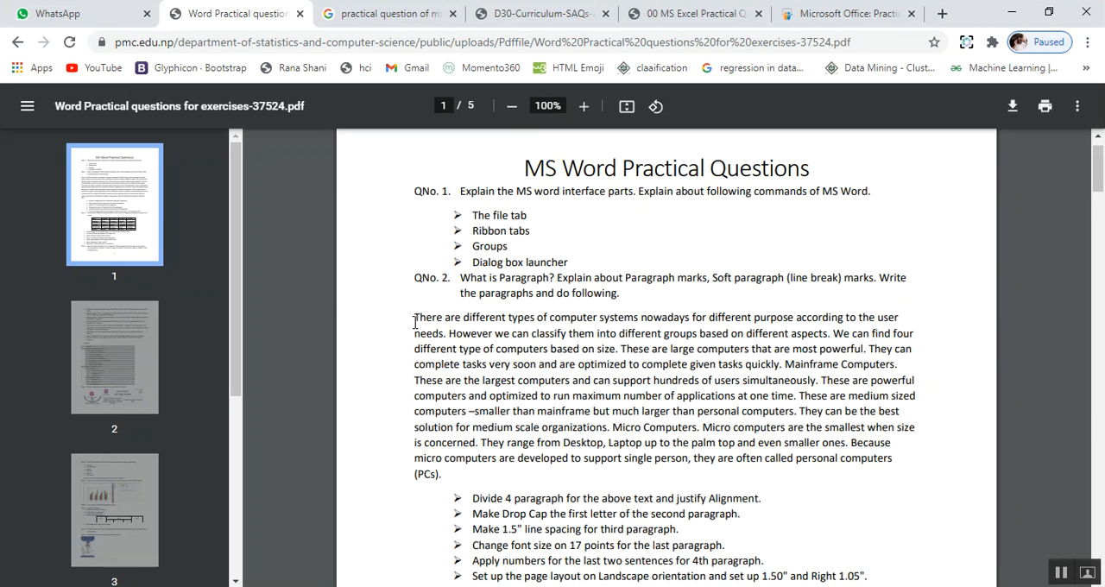
drag(416, 319, 489, 466)
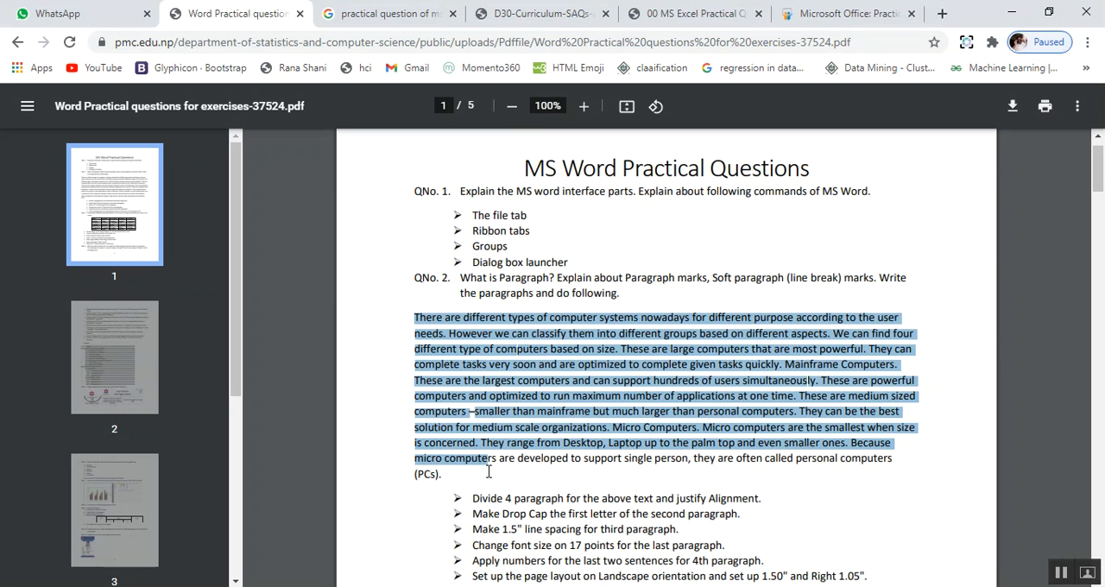
click(446, 473)
drag(444, 473, 415, 313)
key(ctrl+c)
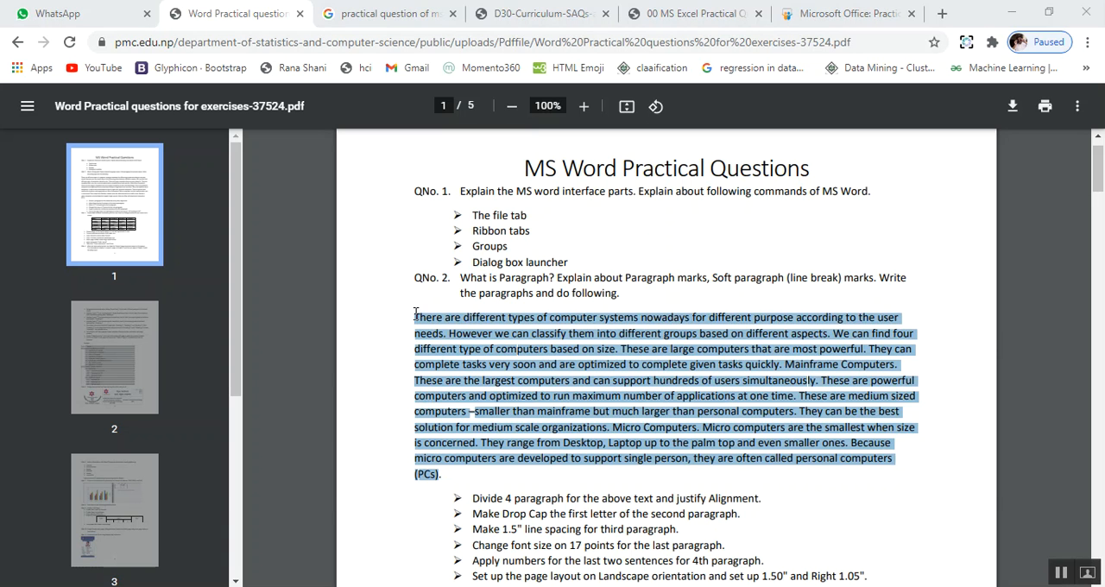
key(alt+Tab)
key(ctrl+v)
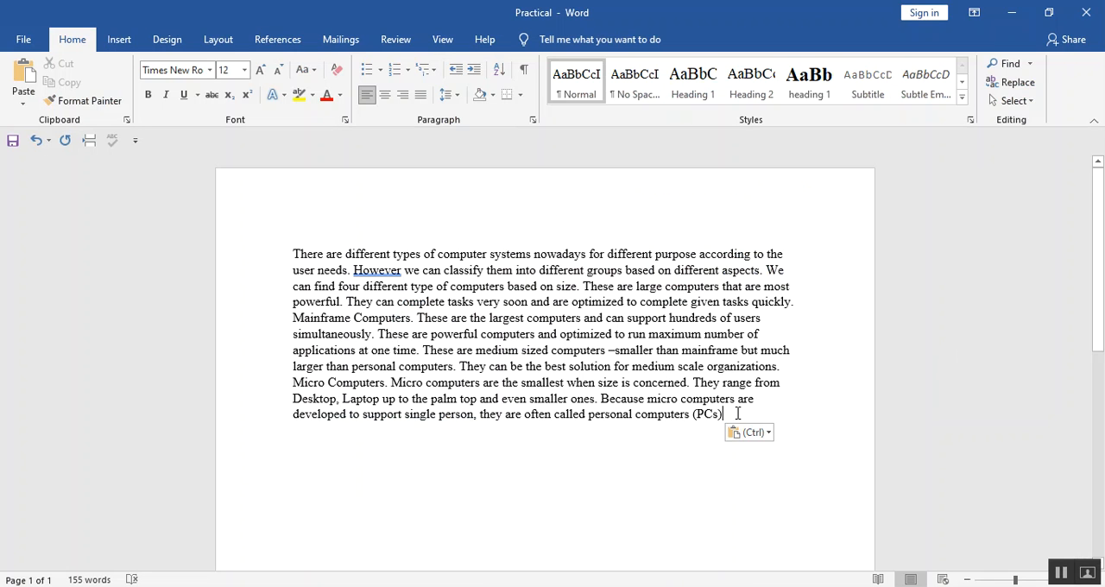
text(.)
Split the pasted text into four paragraphs, with breaks before "These are large computers", "These are powerful computers" and "Micro Computers".
key(alt+Tab)
key(alt+Tab)
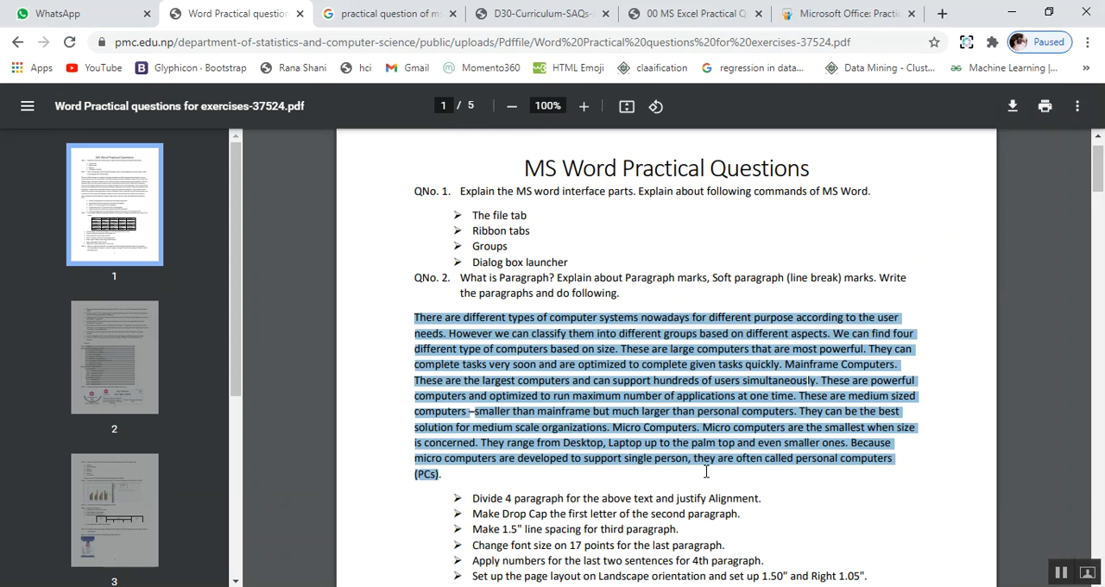
click(661, 494)
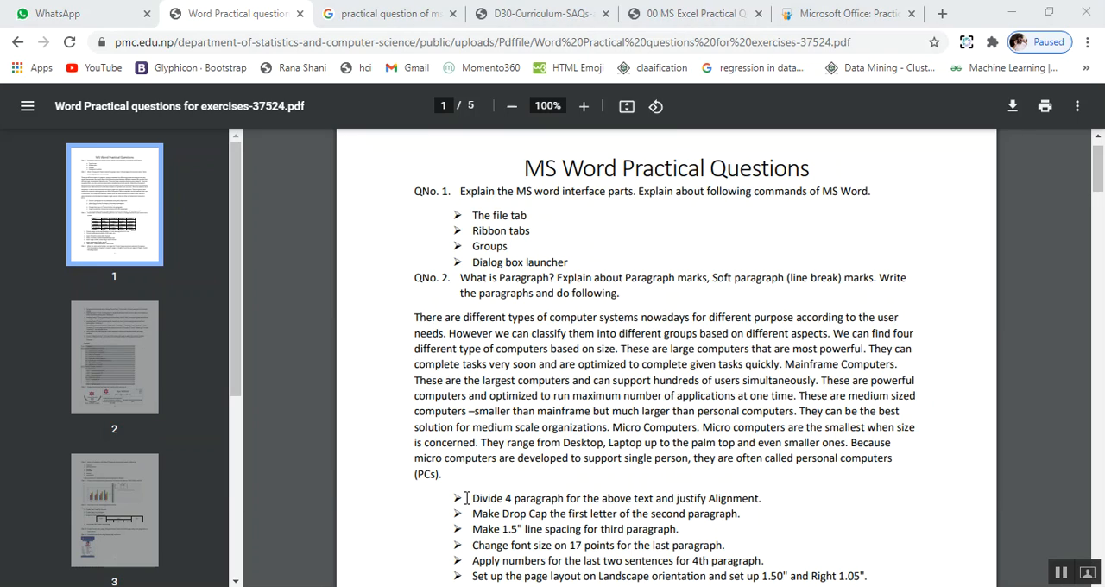
key(alt+Tab)
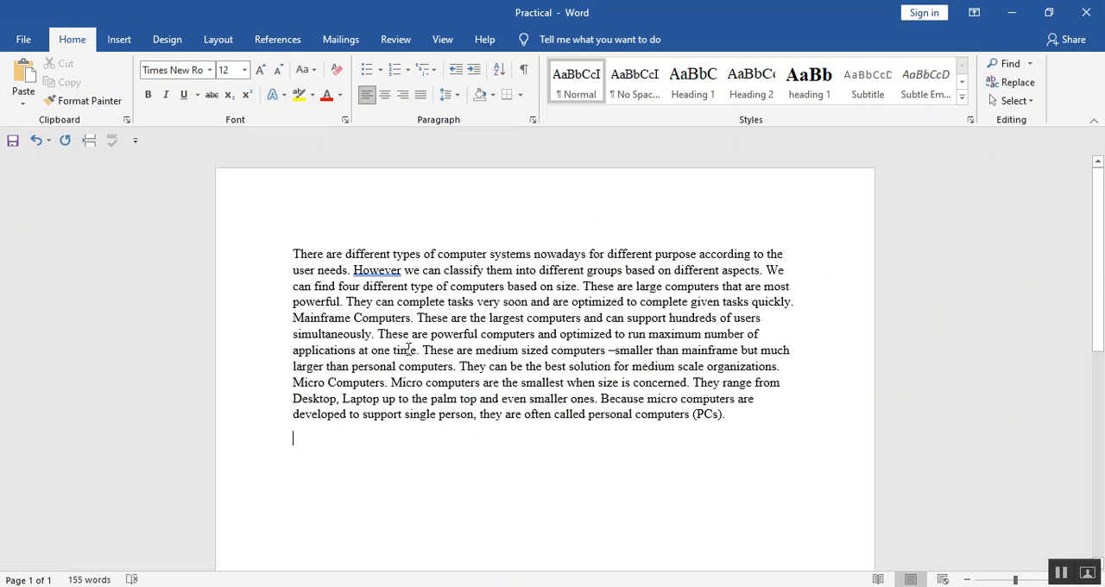
click(584, 285)
key(Return)
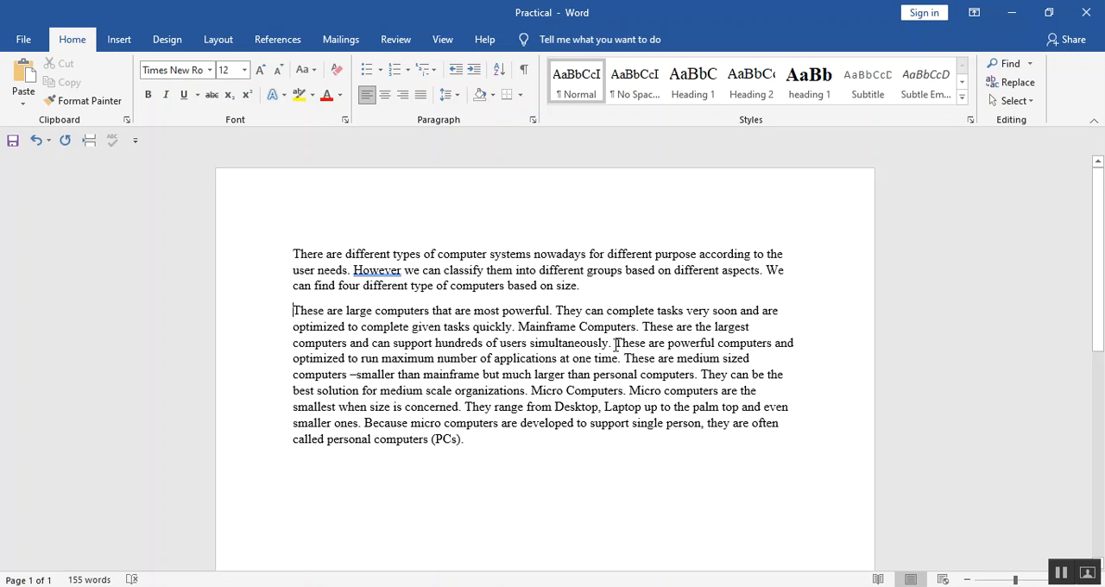
key(Return)
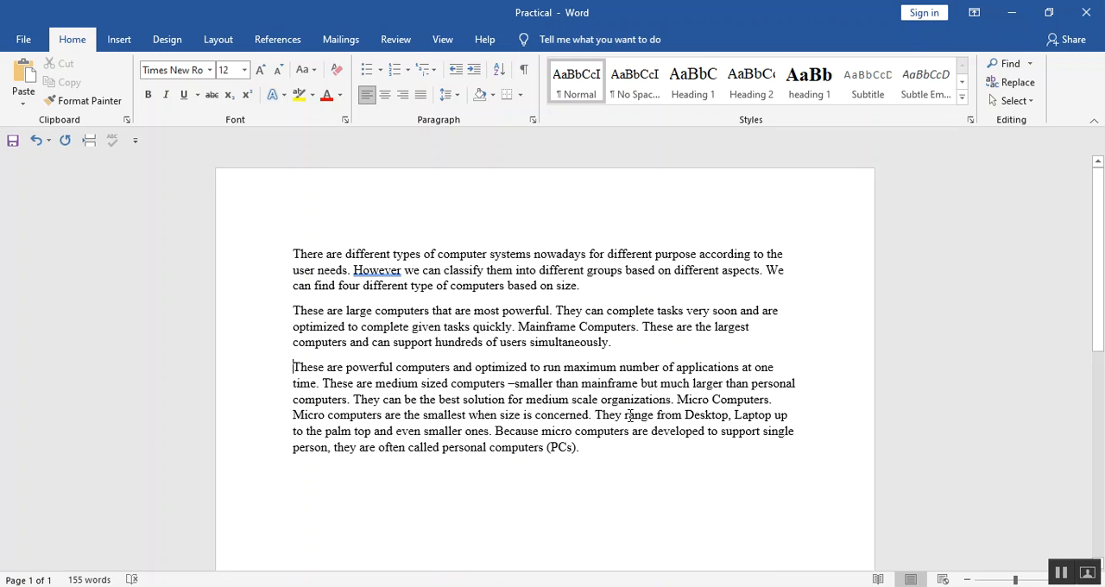
click(677, 398)
key(Return)
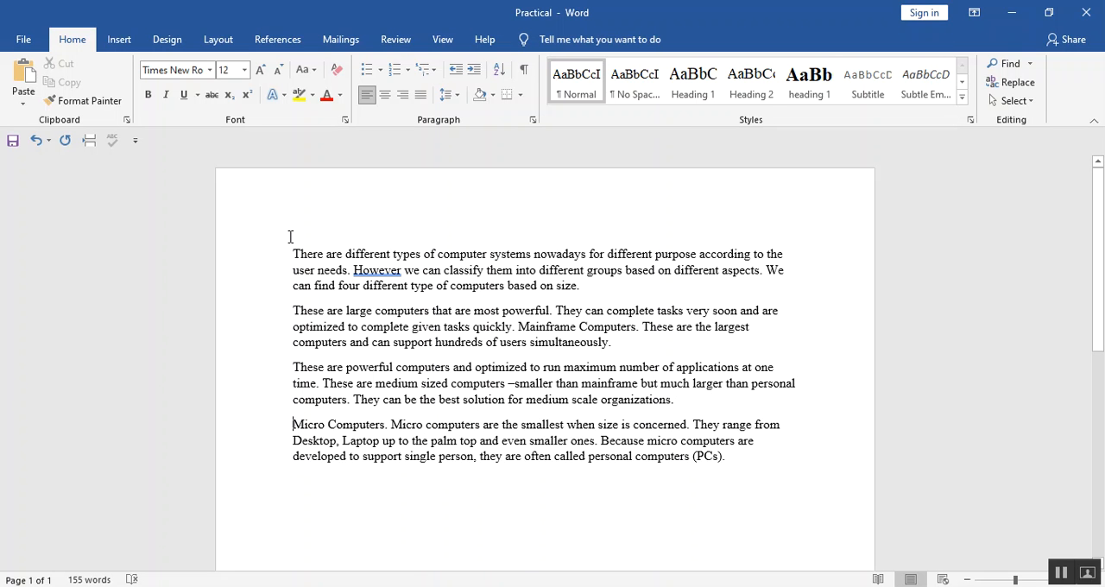
Justify the alignment of all four paragraphs in the Practical document.
key(alt+Tab)
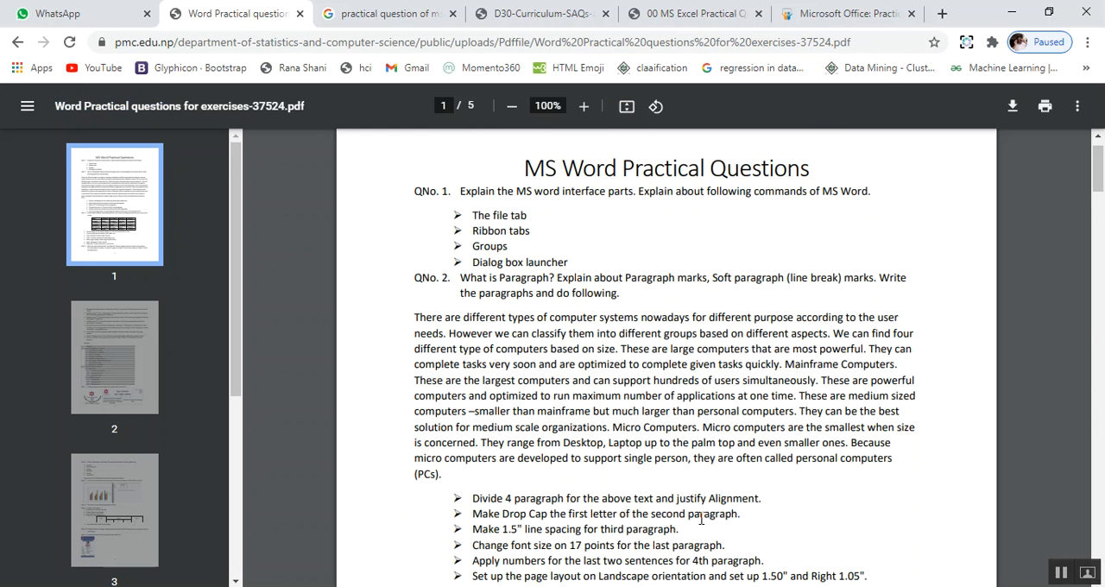
key(alt+Tab)
key(alt+Tab)
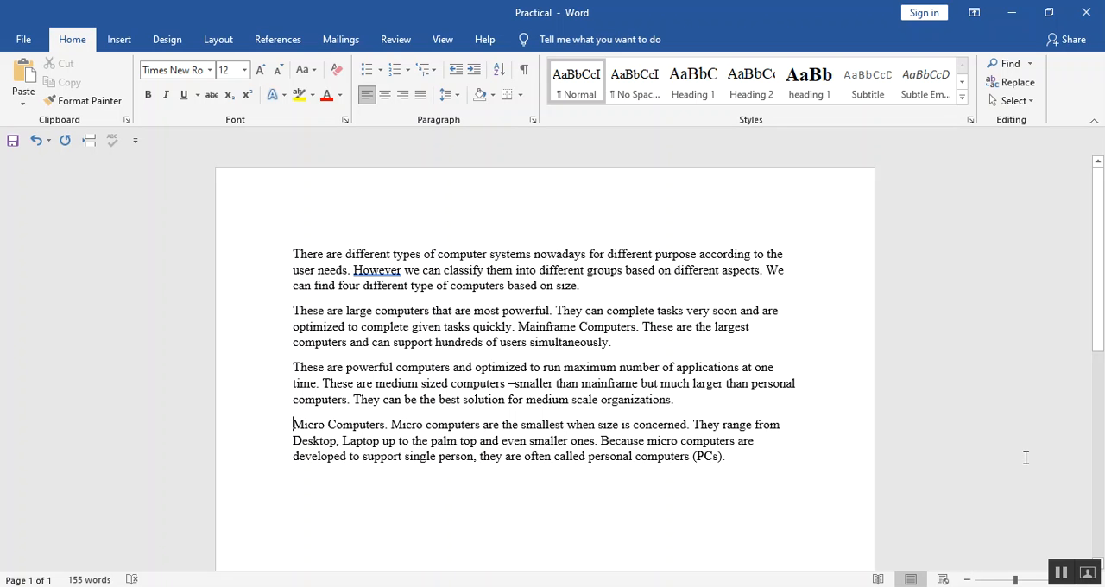
click(1061, 577)
drag(289, 254, 801, 451)
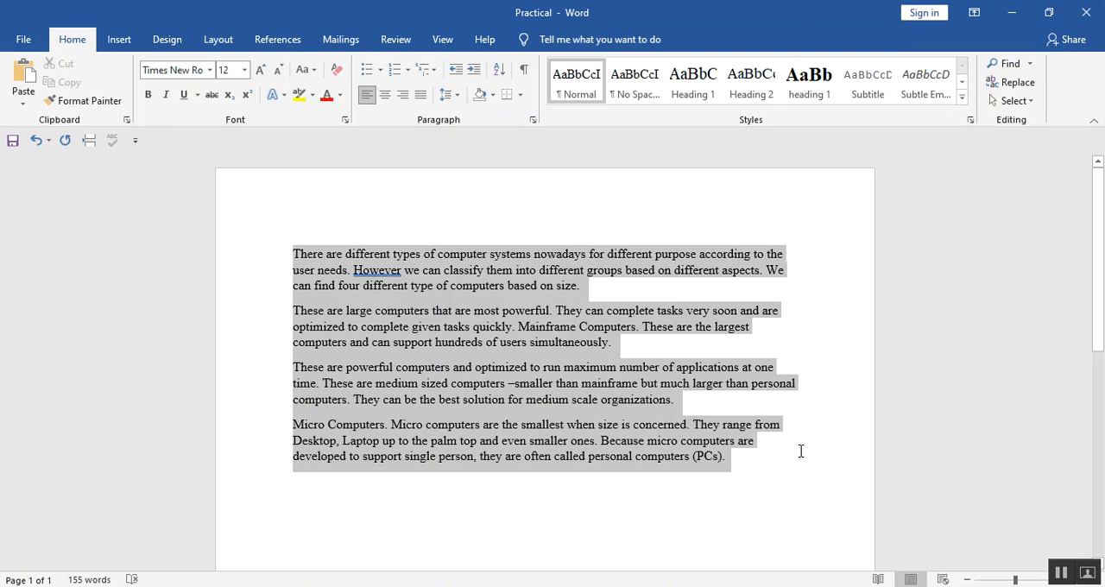
click(420, 101)
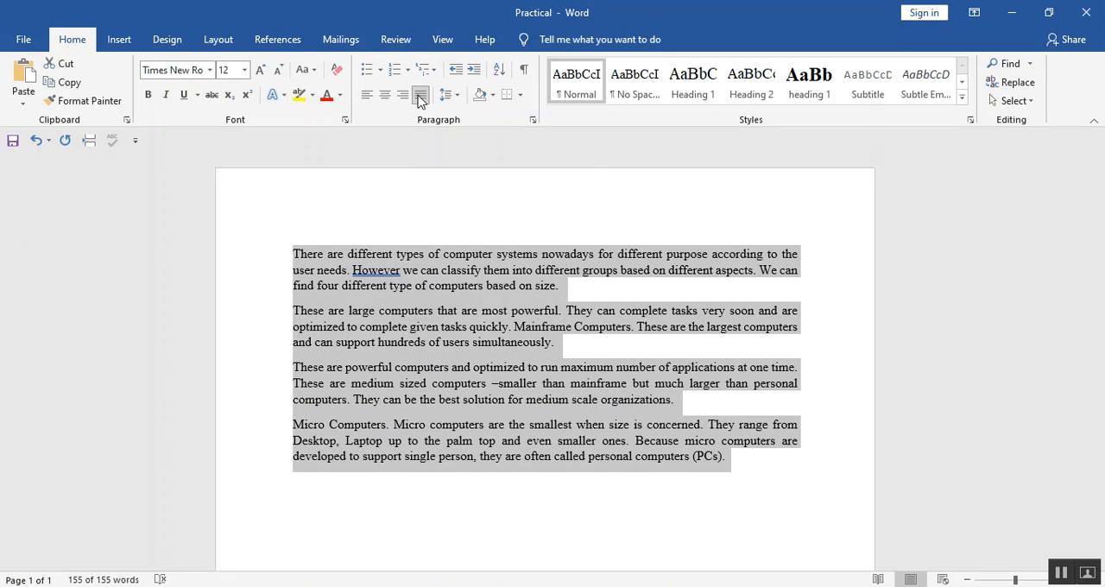
click(465, 239)
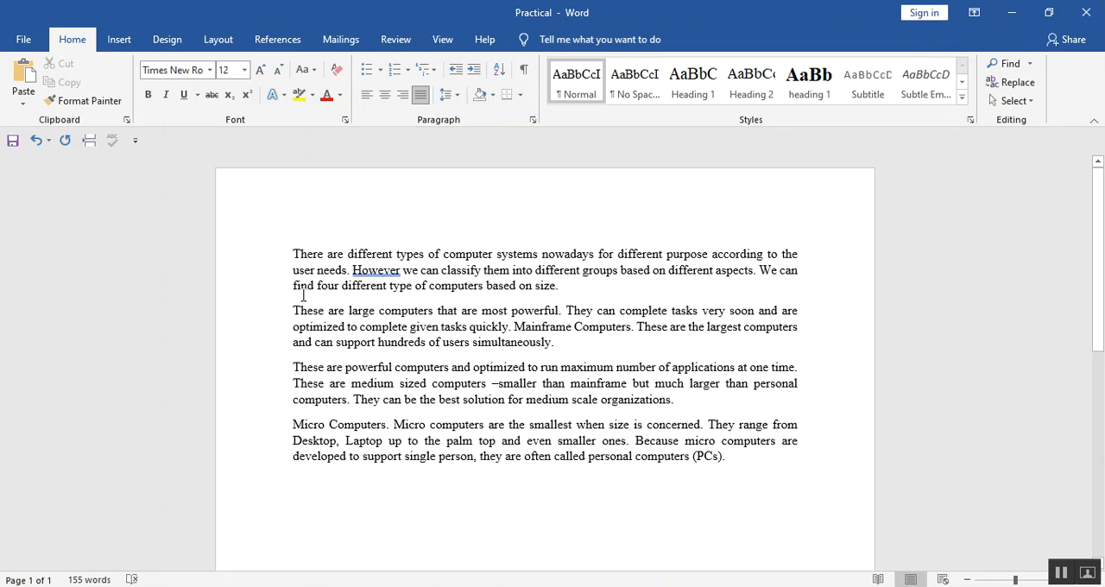
Check the next task in the PDF and apply a Dropped drop cap to the first letter of the second paragraph.
key(alt+Tab)
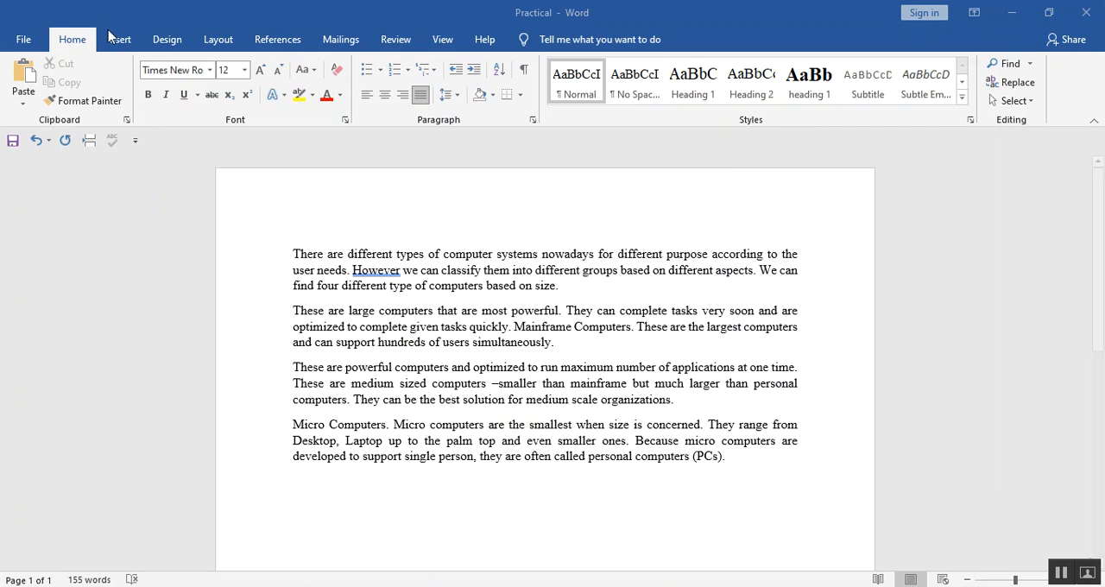
key(alt+Tab)
key(alt+Tab)
key(alt+Tab)
key(alt+Tab)
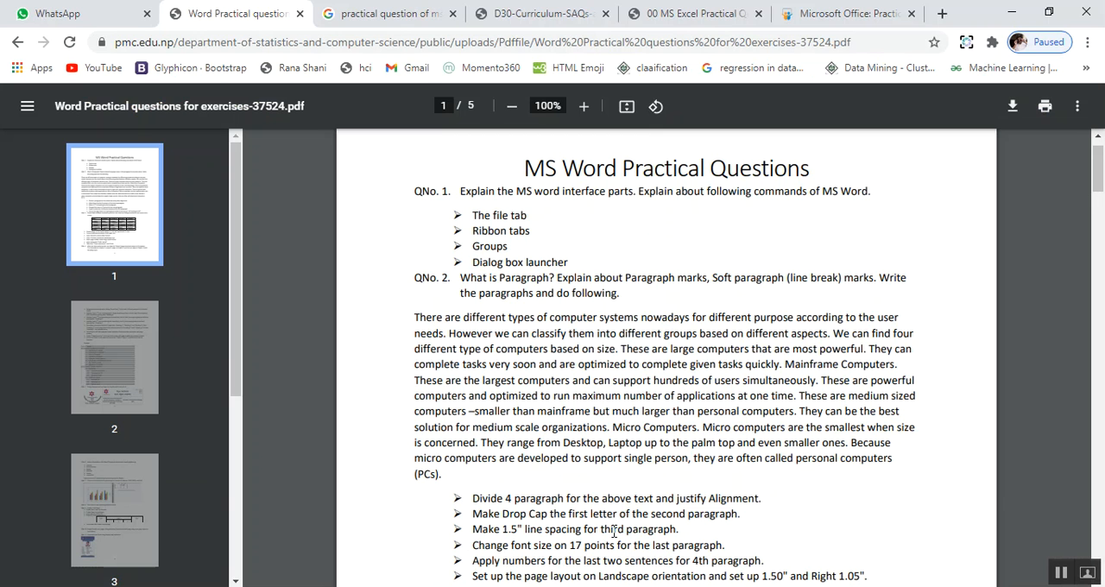
key(alt+Tab)
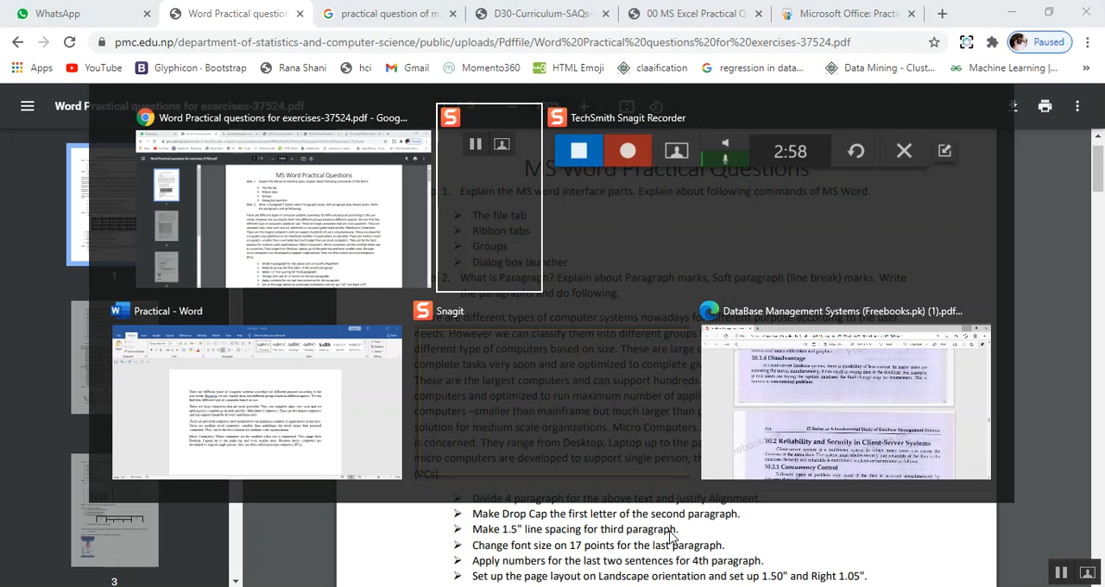
key(alt+Tab)
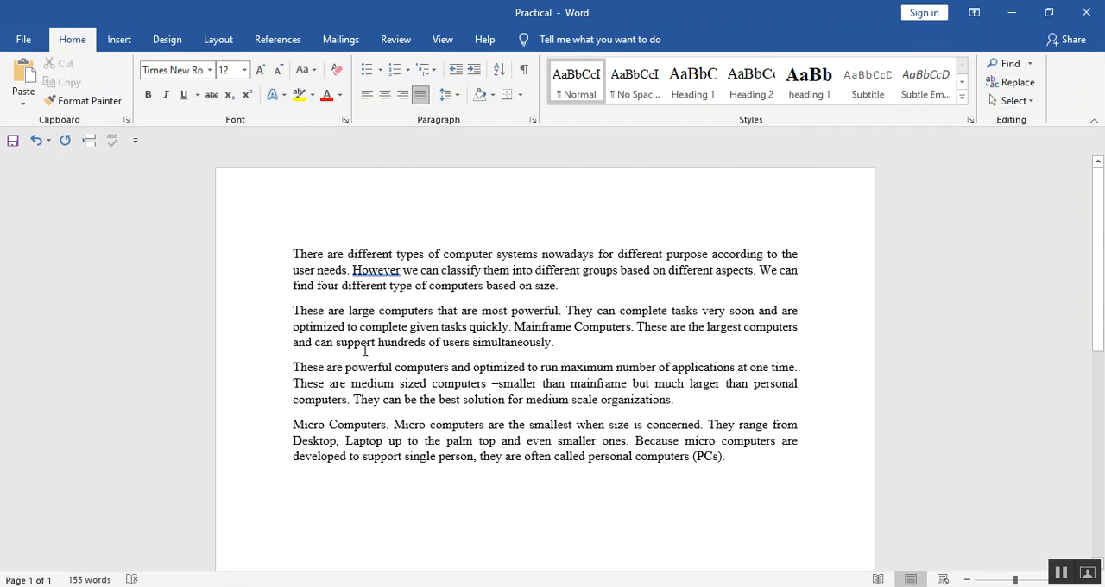
click(120, 40)
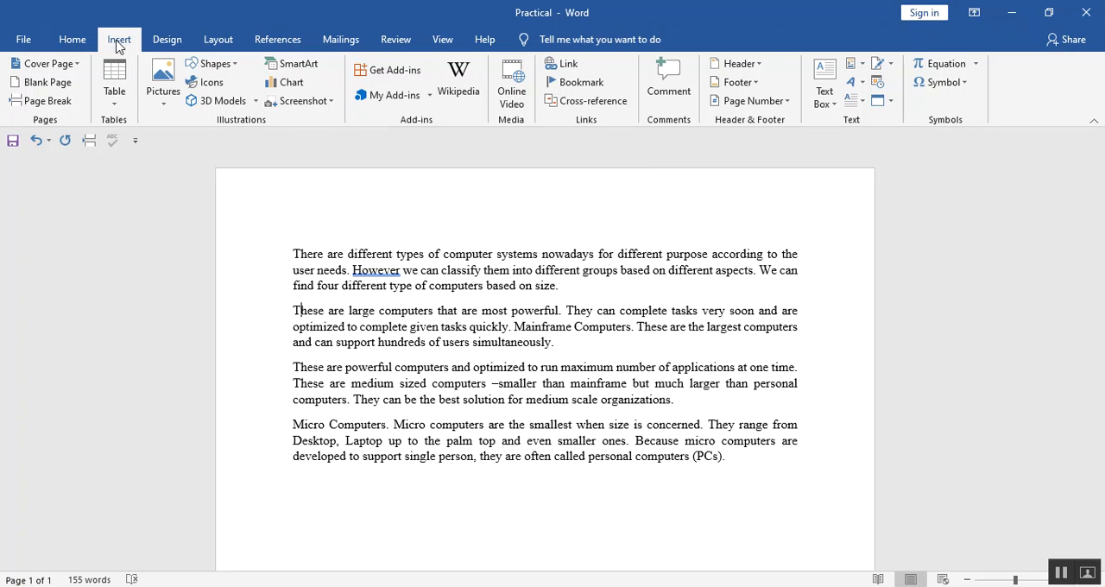
click(863, 102)
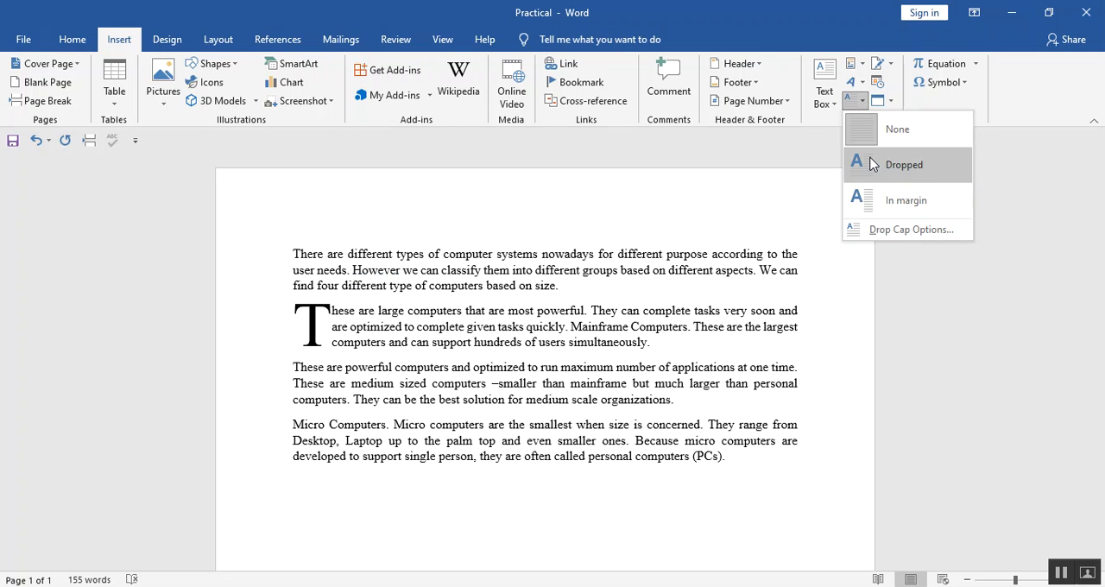
click(753, 153)
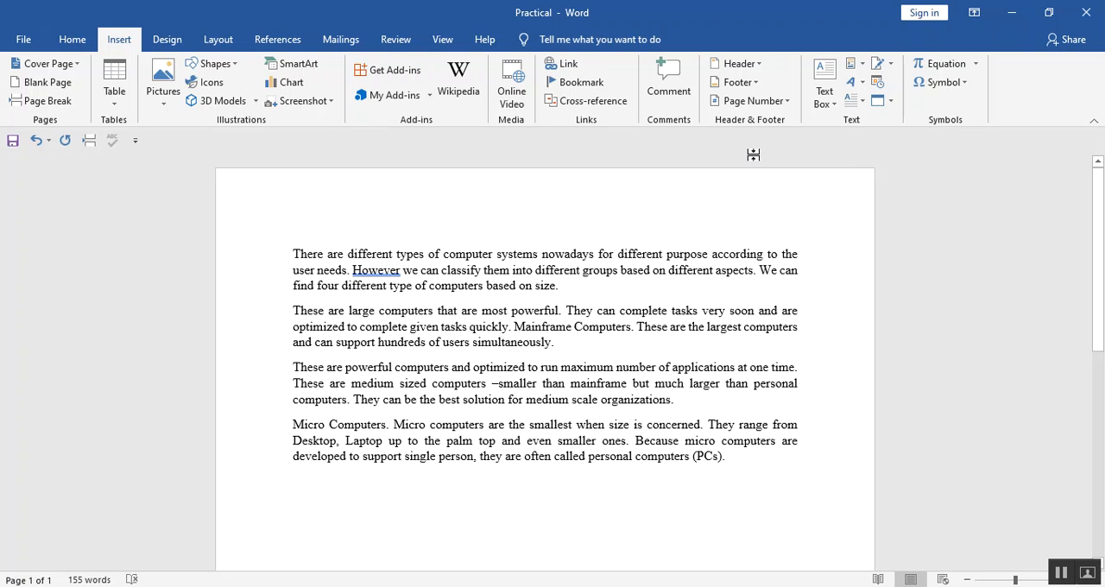
click(857, 103)
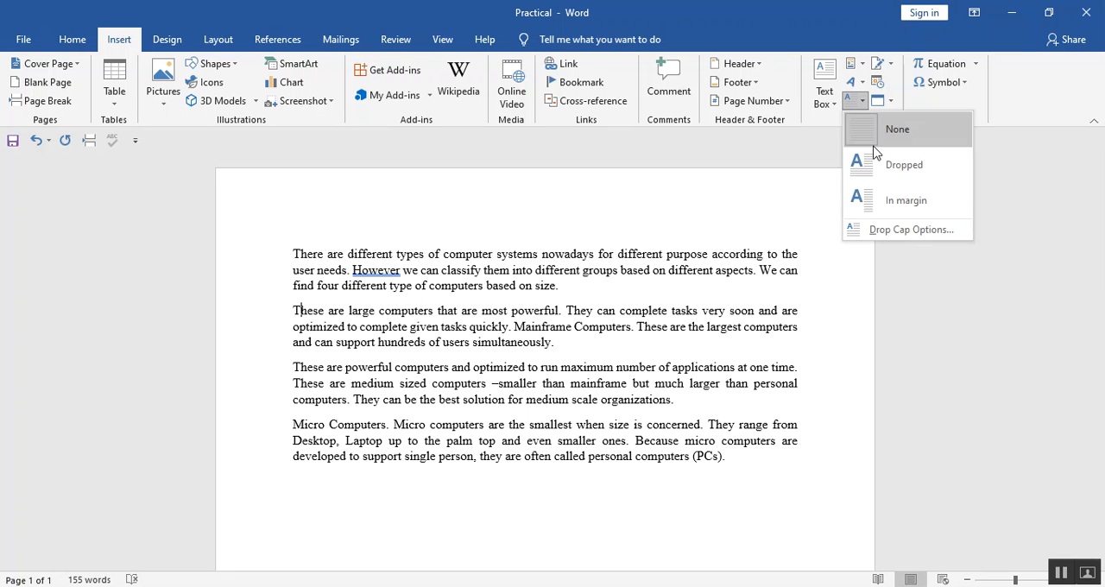
click(883, 164)
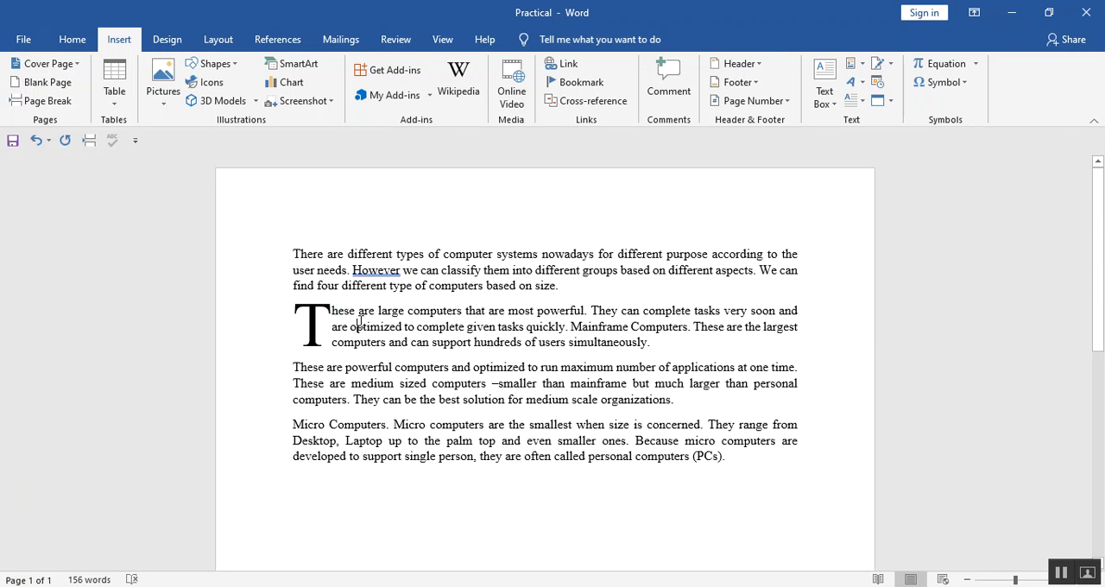
Check the line-spacing task in the PDF and set the third paragraph's line spacing to 1.5.
key(alt+Tab)
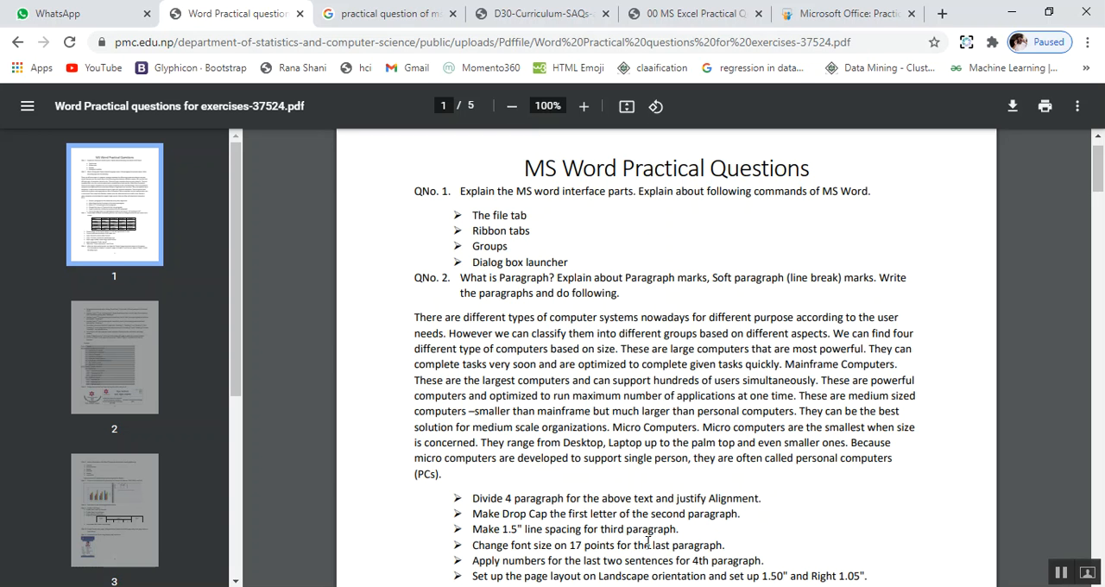
key(alt+Tab)
drag(285, 359, 315, 403)
click(315, 402)
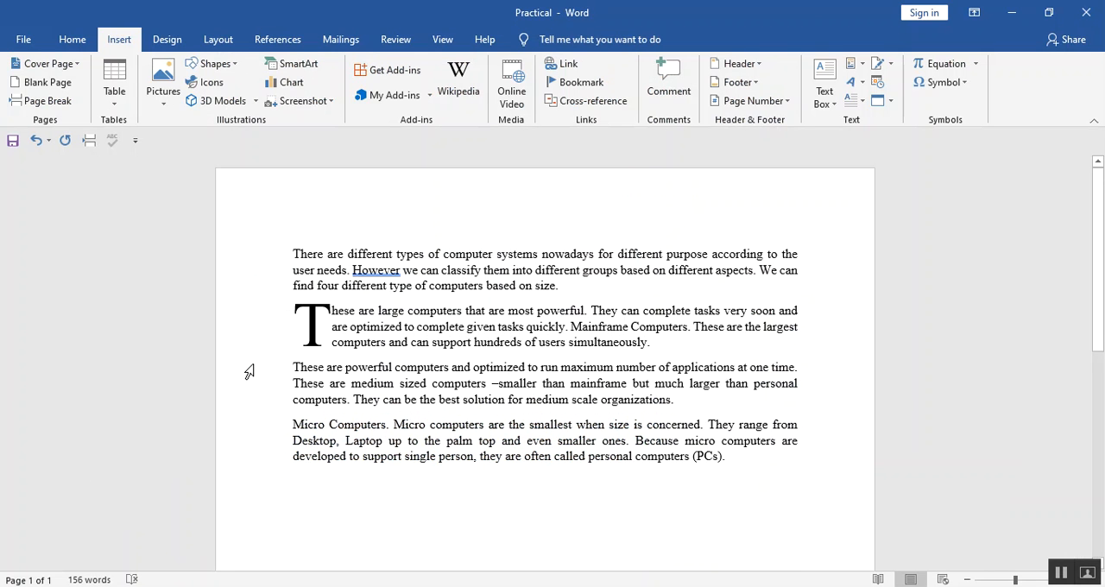
click(73, 39)
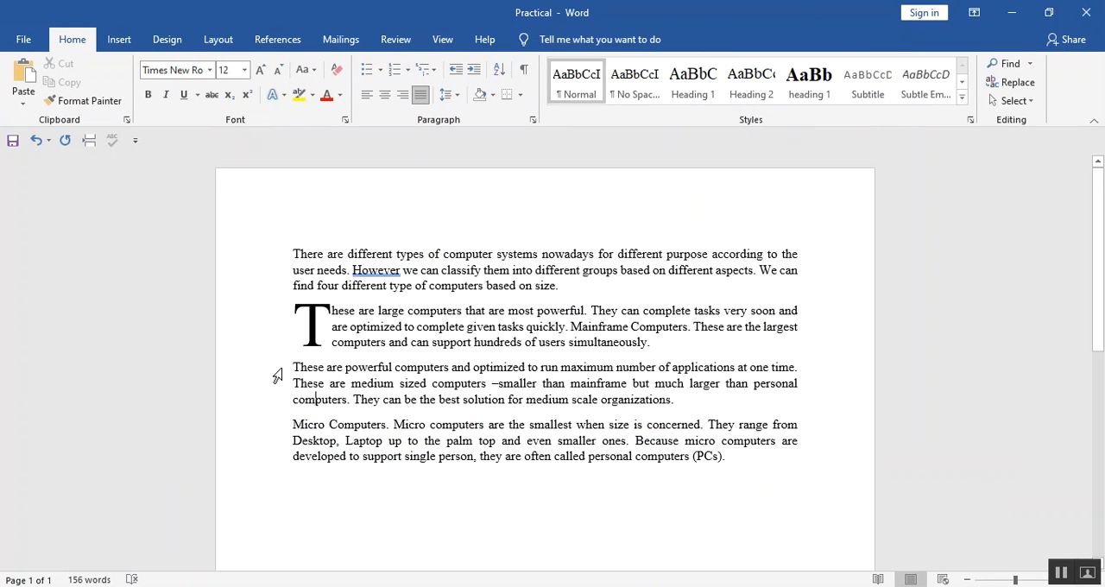
drag(284, 367, 691, 399)
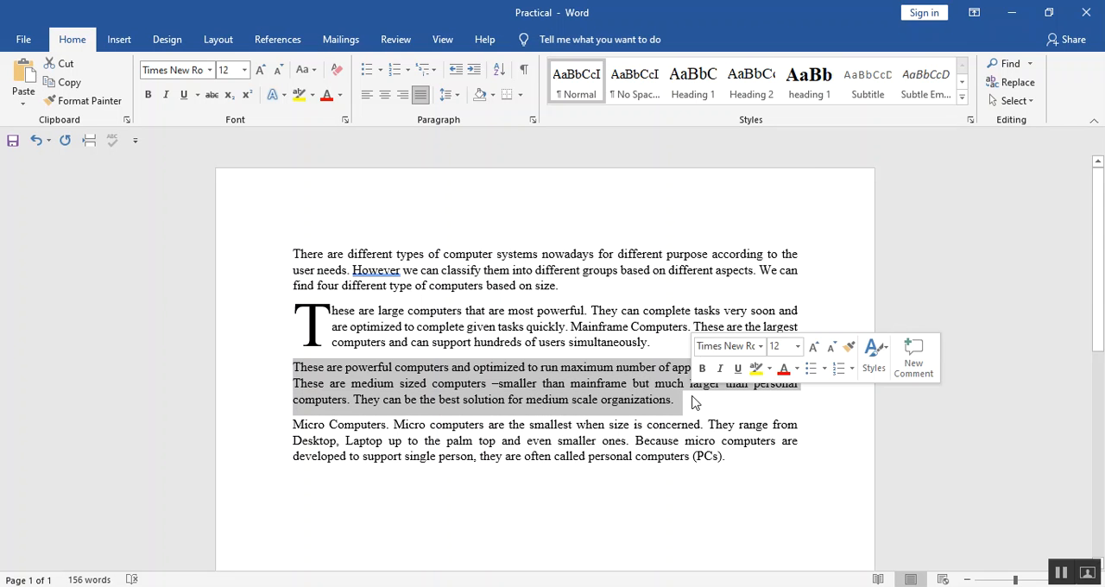
click(457, 96)
click(455, 96)
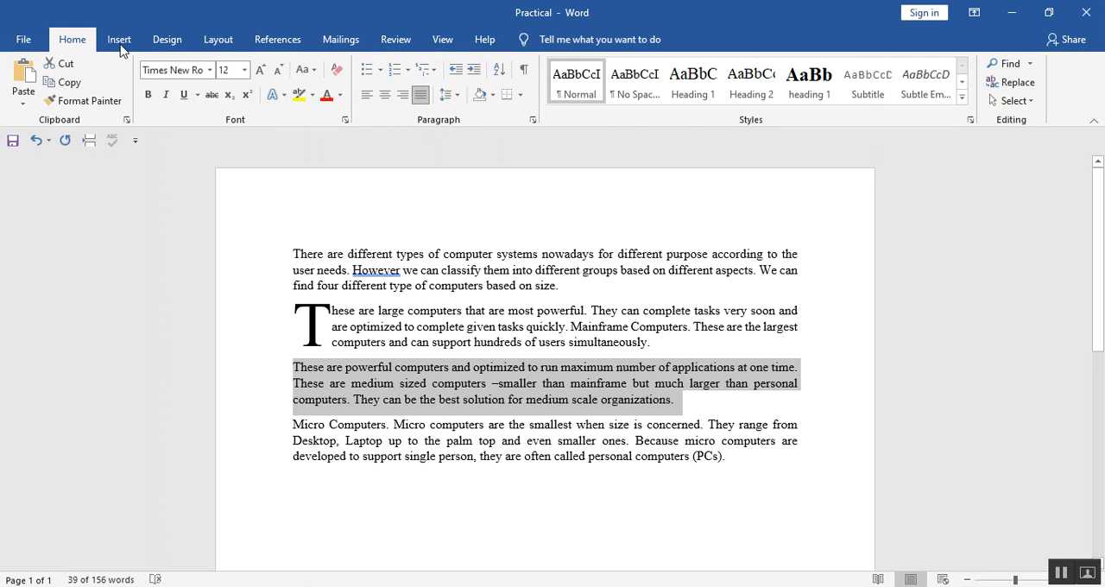
click(458, 95)
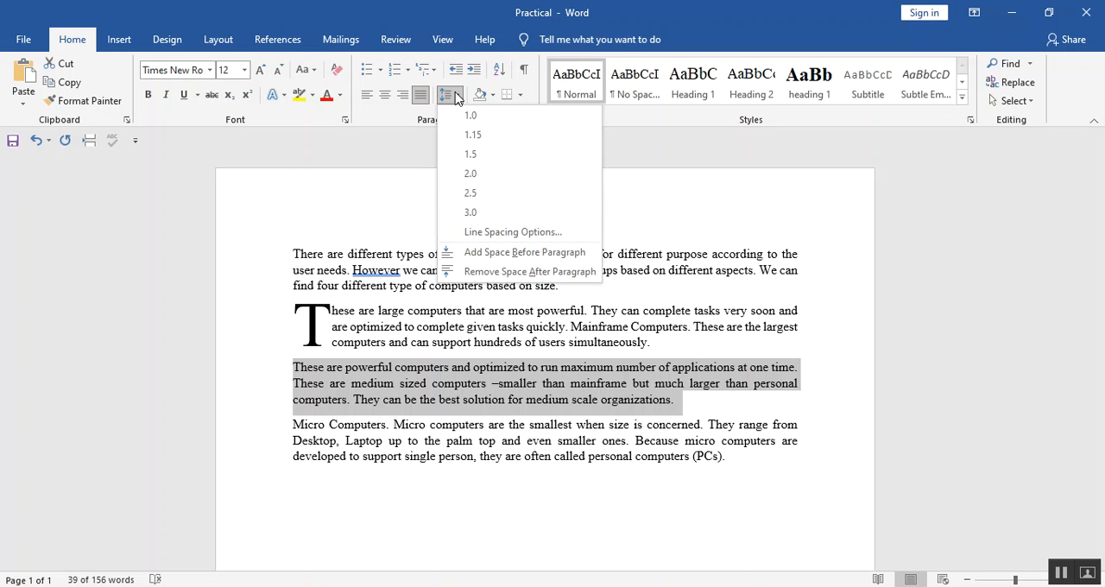
click(482, 158)
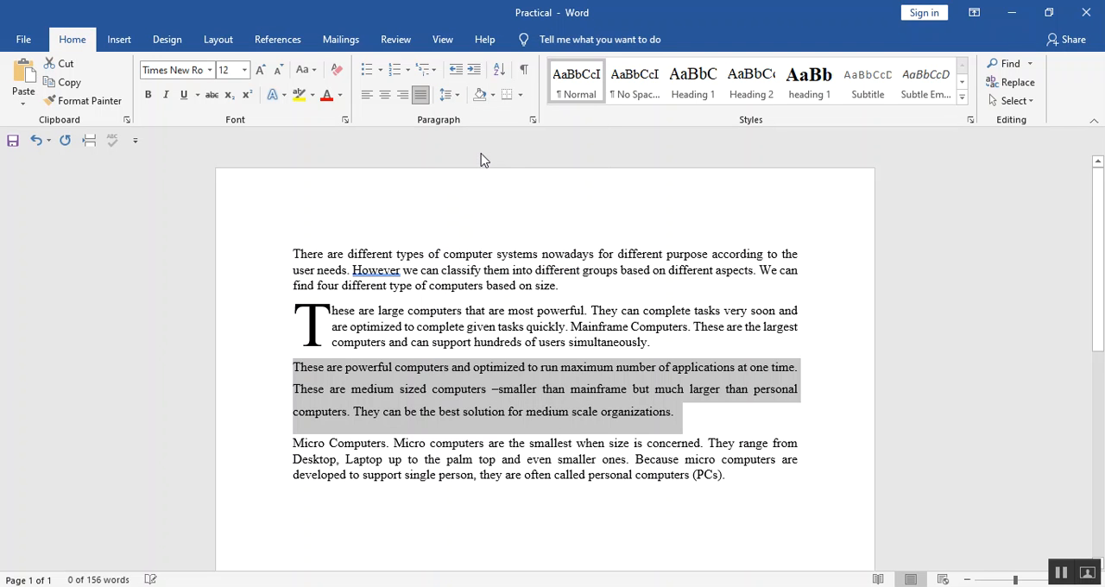
click(721, 412)
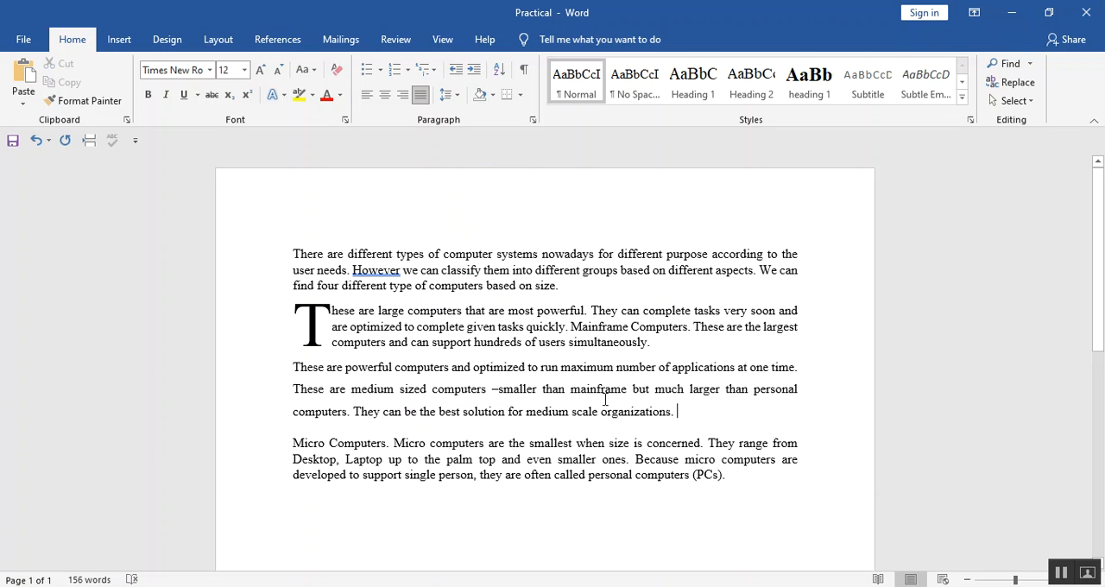
Check the font-size task in the PDF and set the last paragraph's font size to 17 points.
key(alt+Tab)
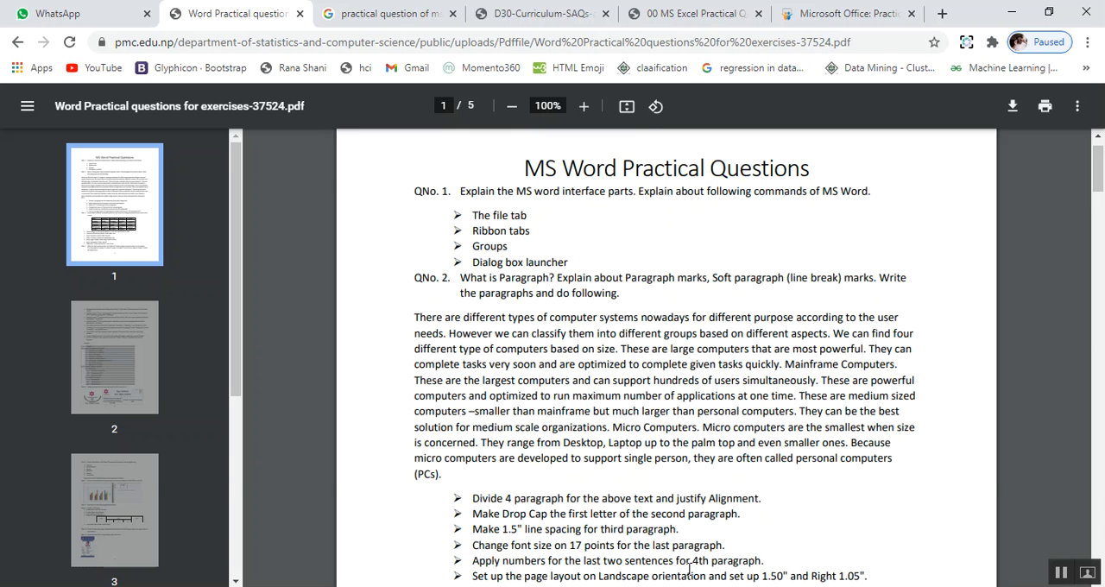
key(alt+Tab)
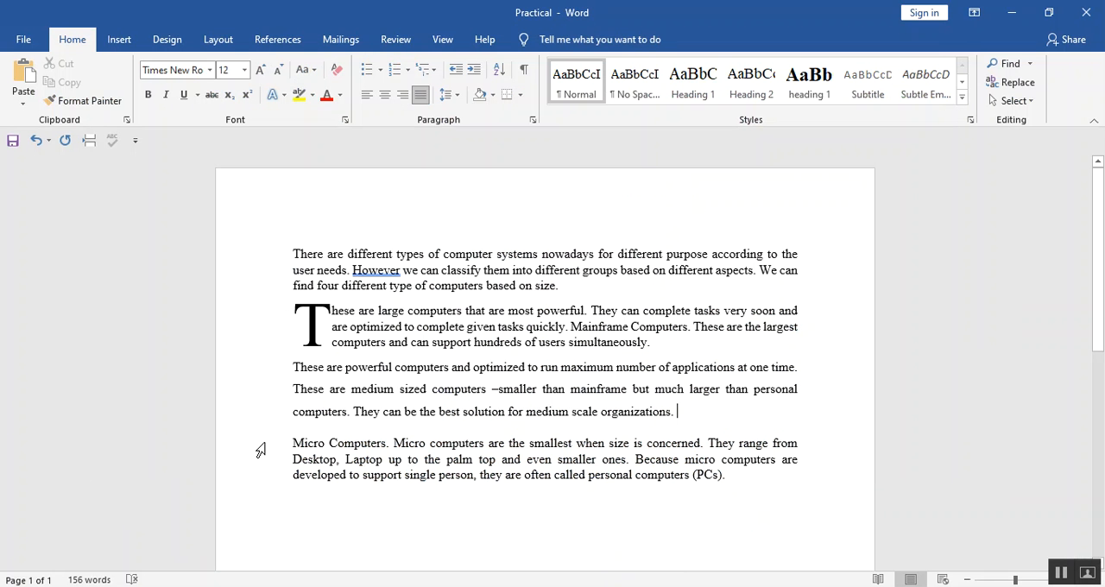
drag(261, 450, 262, 485)
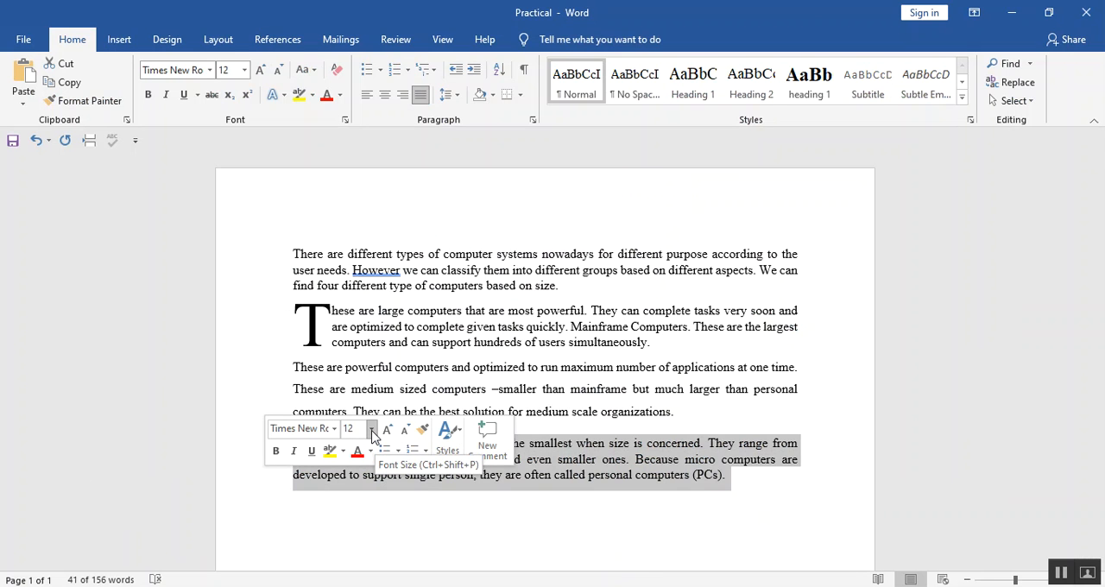
click(257, 508)
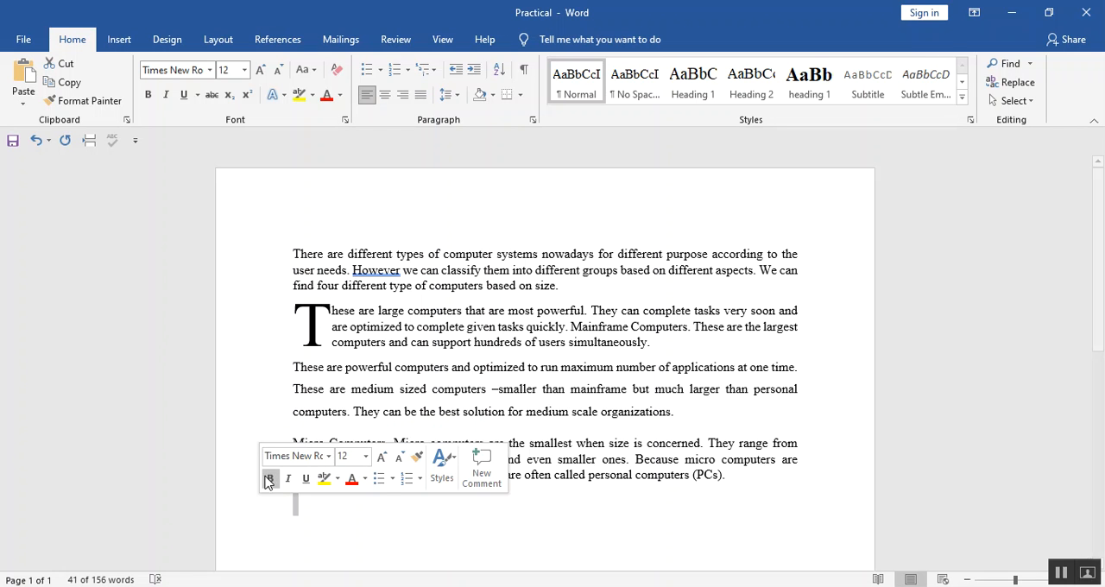
click(250, 445)
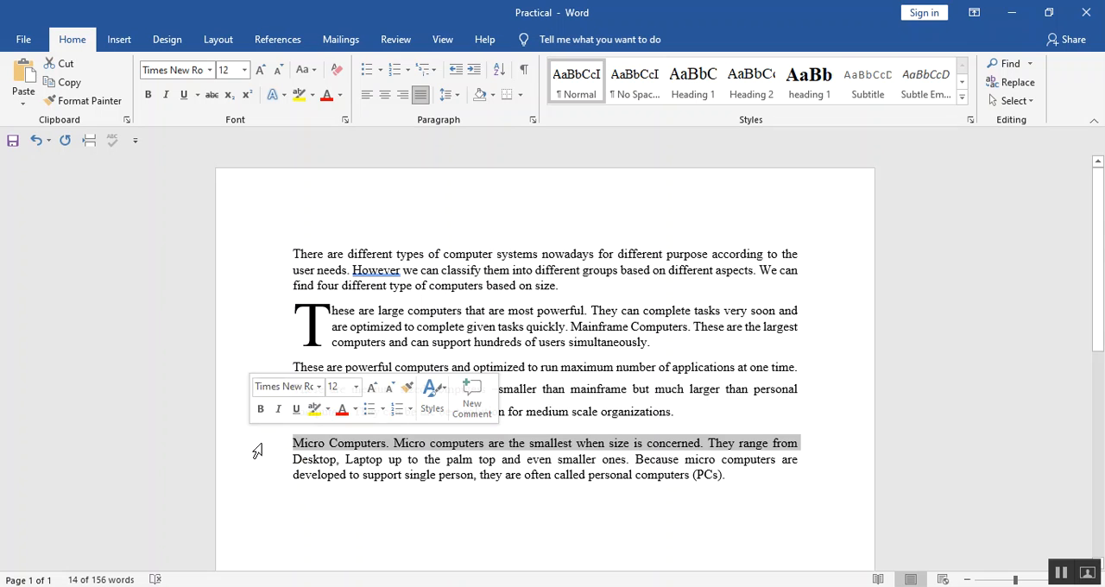
drag(291, 442, 862, 509)
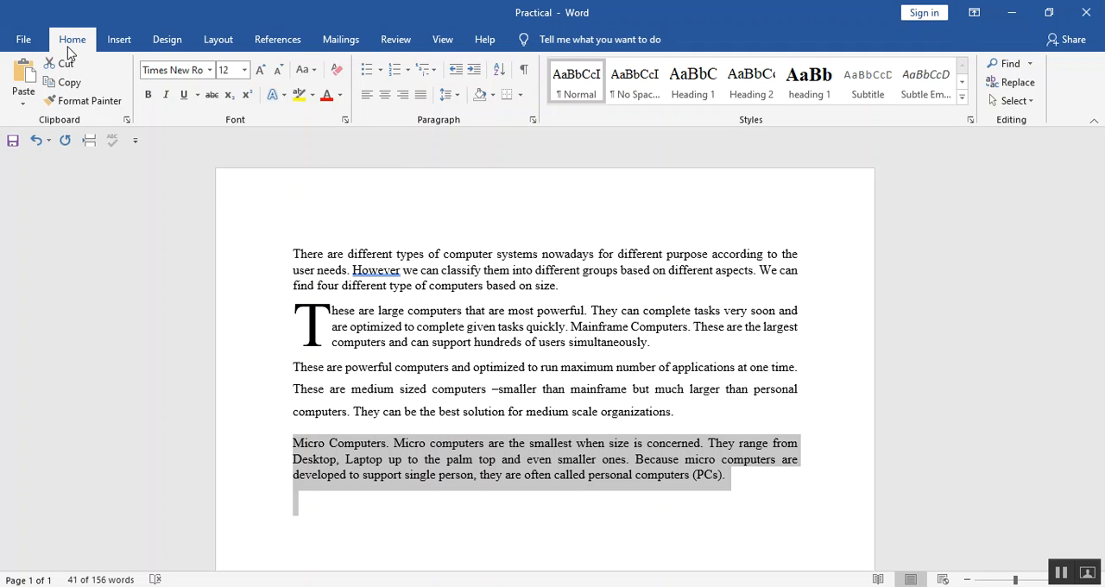
click(245, 70)
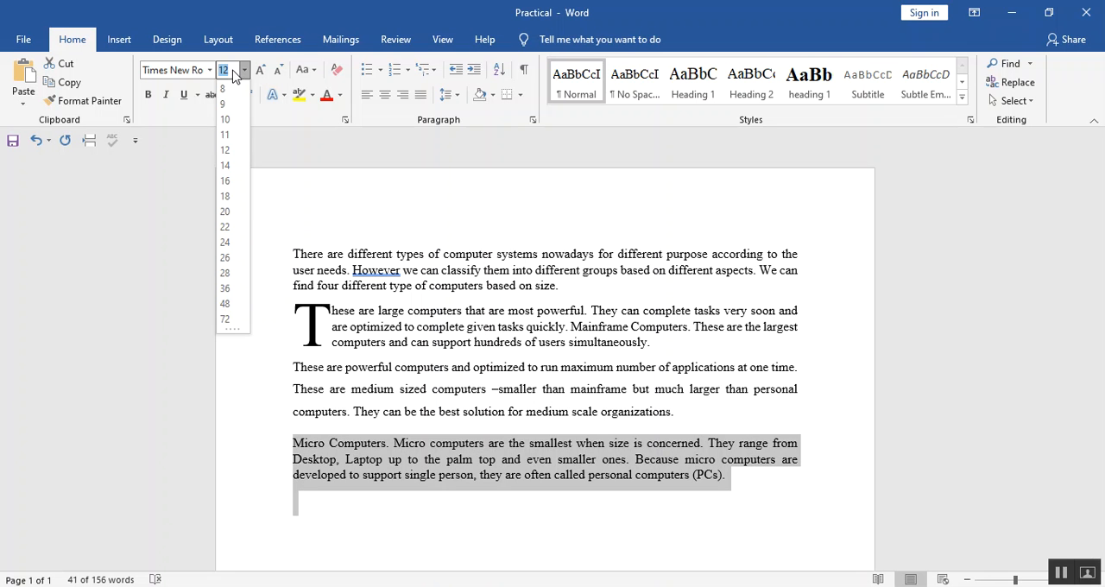
text(17)
key(Return)
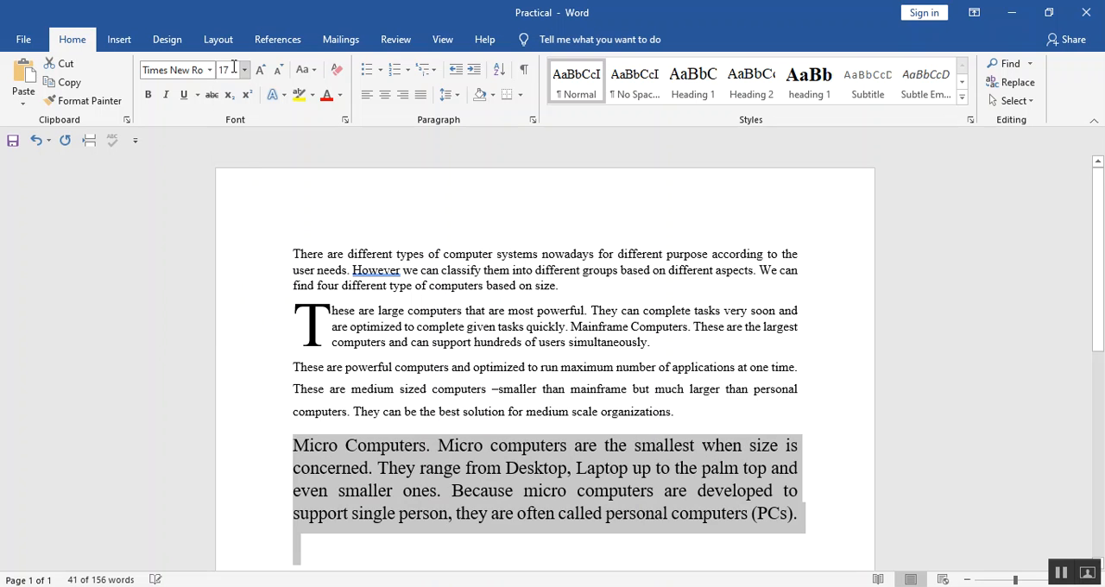
click(427, 488)
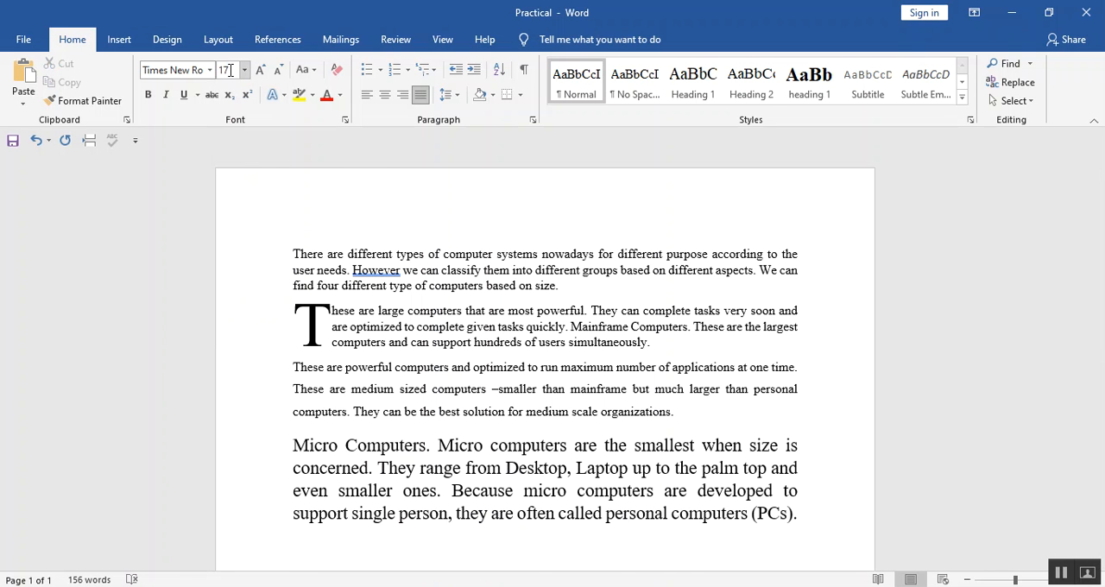
Check the numbering task in the PDF, apply numbering to the last paragraph and switch it to a bullet.
key(alt+Tab)
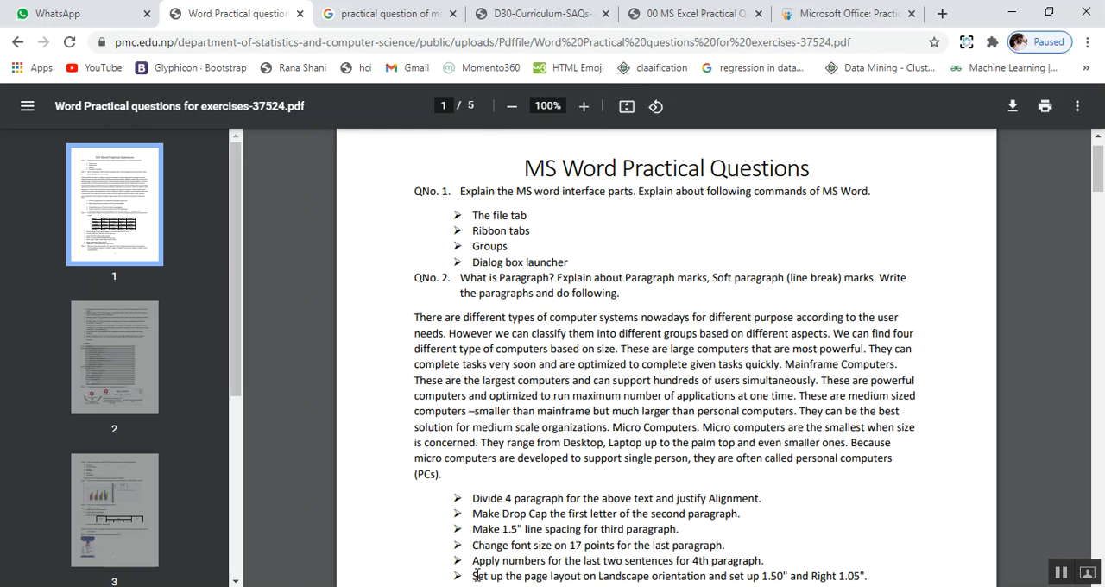
key(alt+Tab)
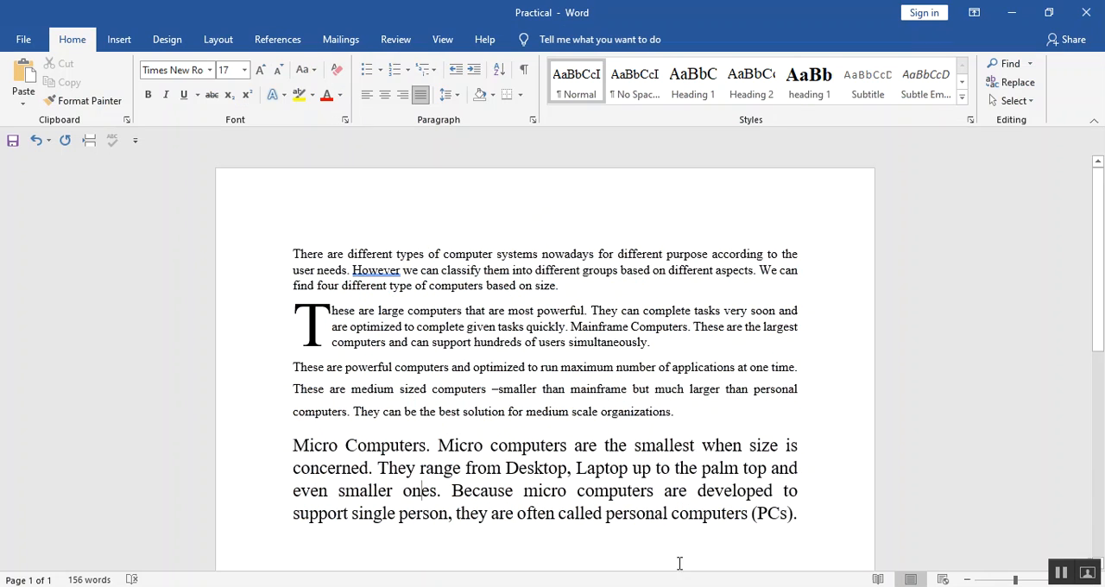
click(396, 70)
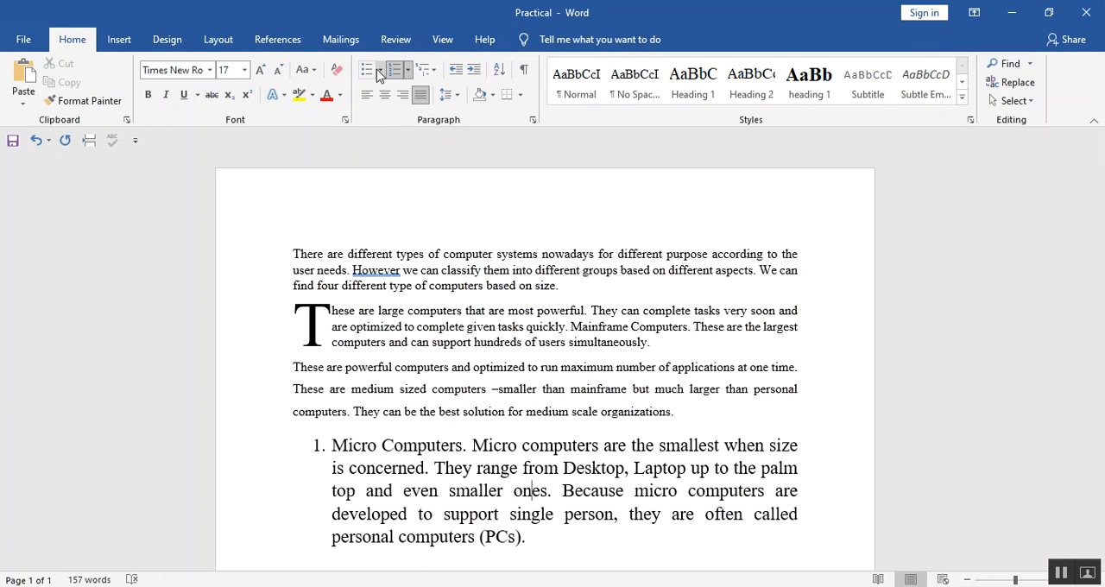
click(366, 74)
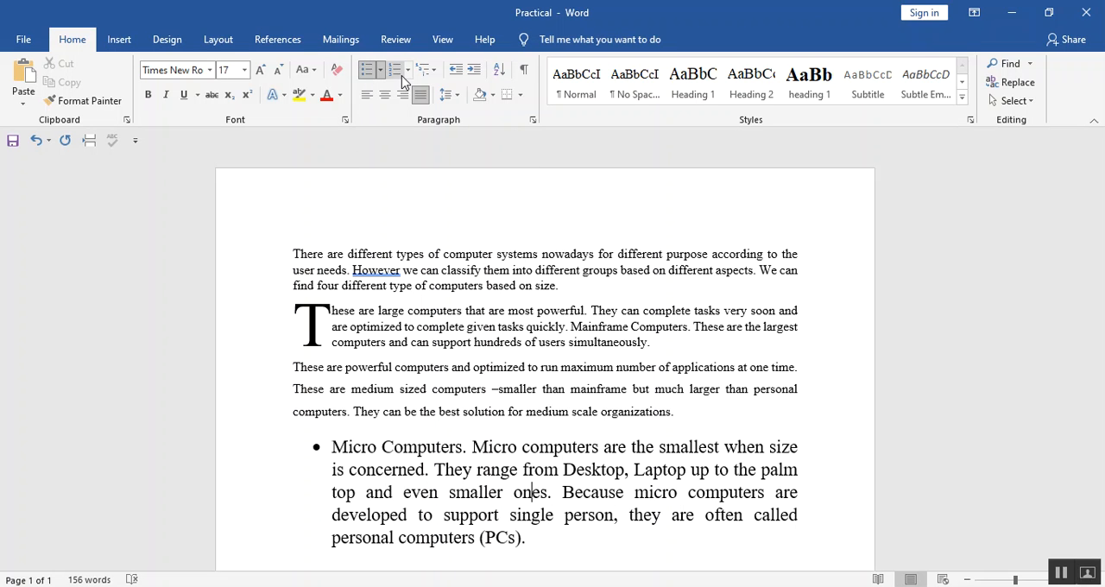
Check the page layout task in the PDF and set the document to Landscape orientation with A4 paper size.
key(alt+Tab)
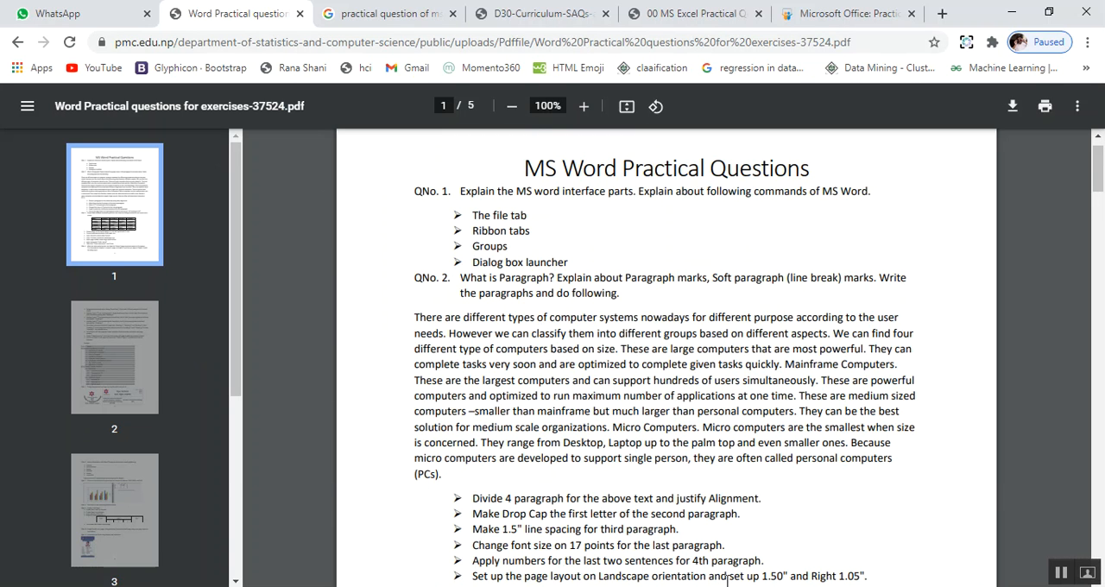
key(alt+Tab)
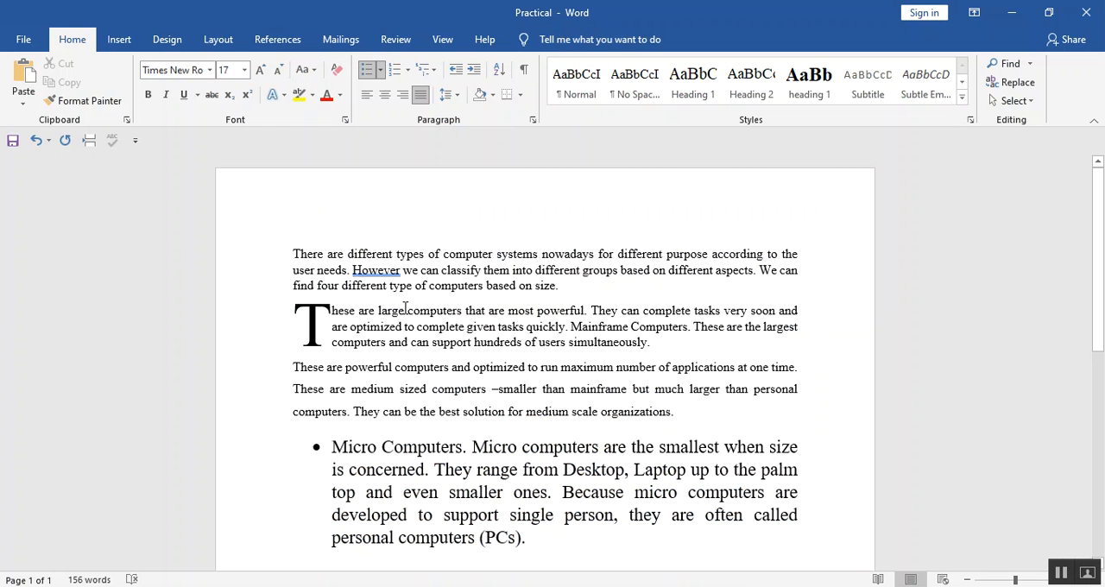
click(218, 39)
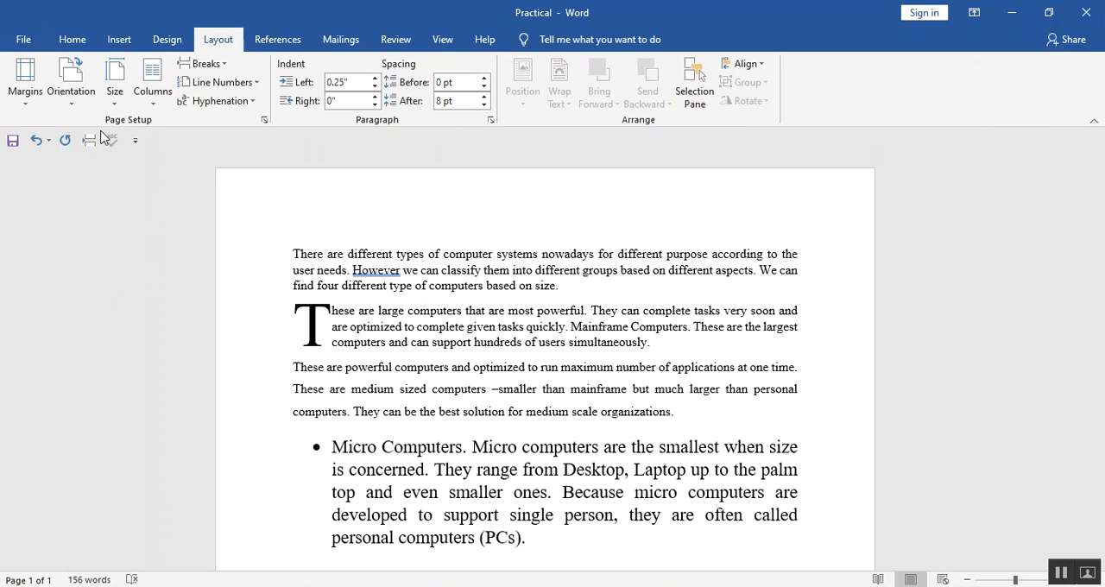
click(73, 99)
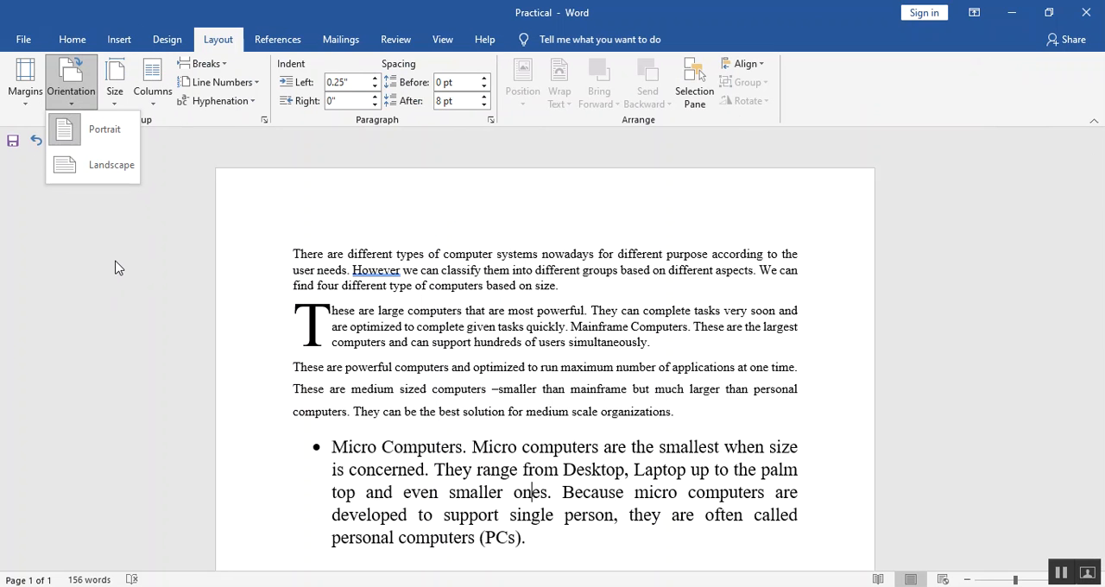
click(96, 174)
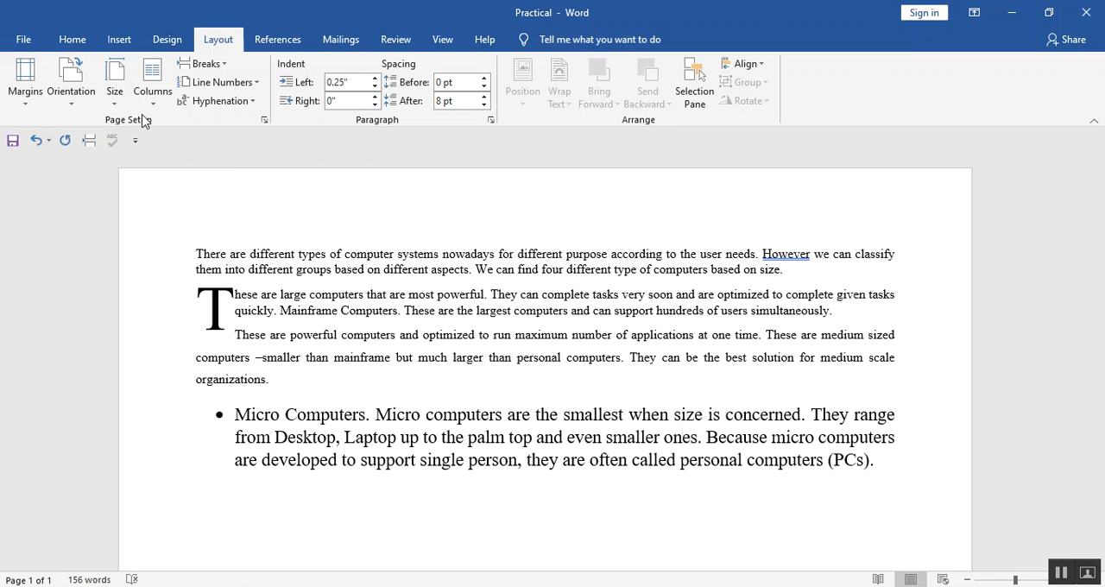
click(116, 96)
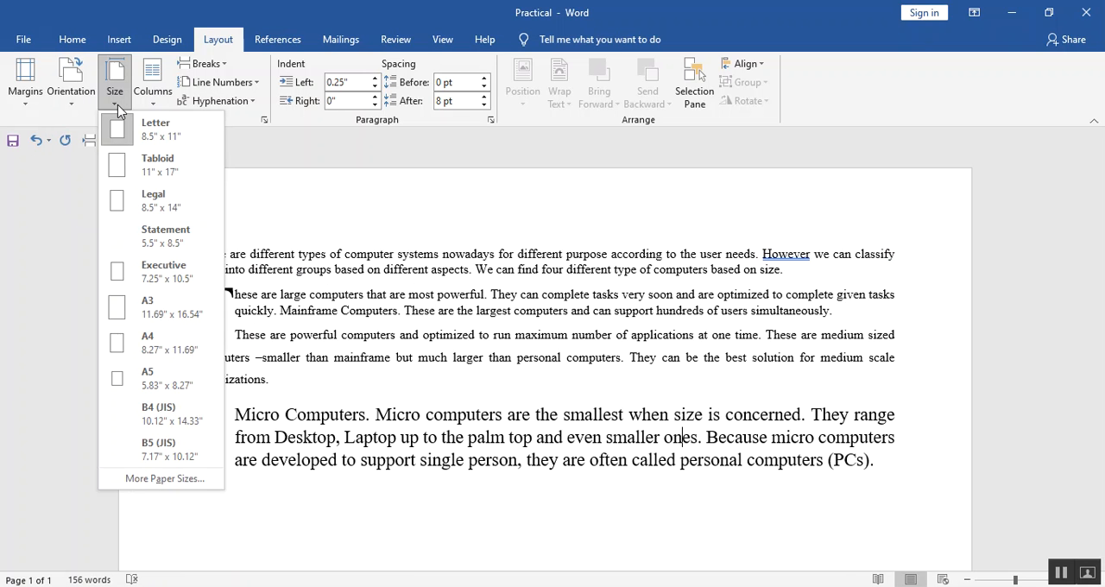
click(187, 347)
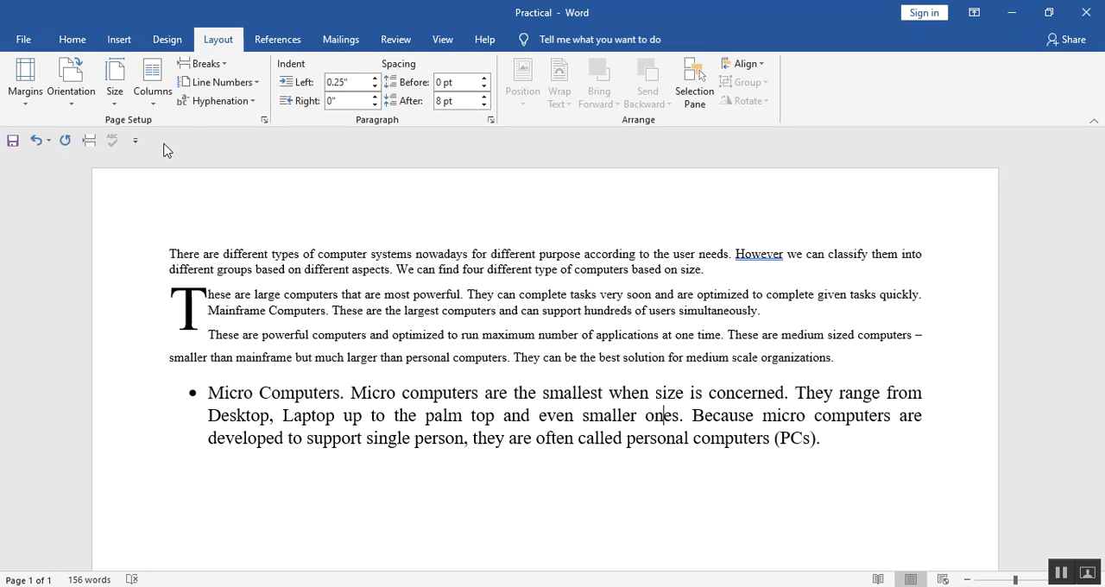
Look over the preset page margins and check the margin values requested in the PDF.
click(19, 105)
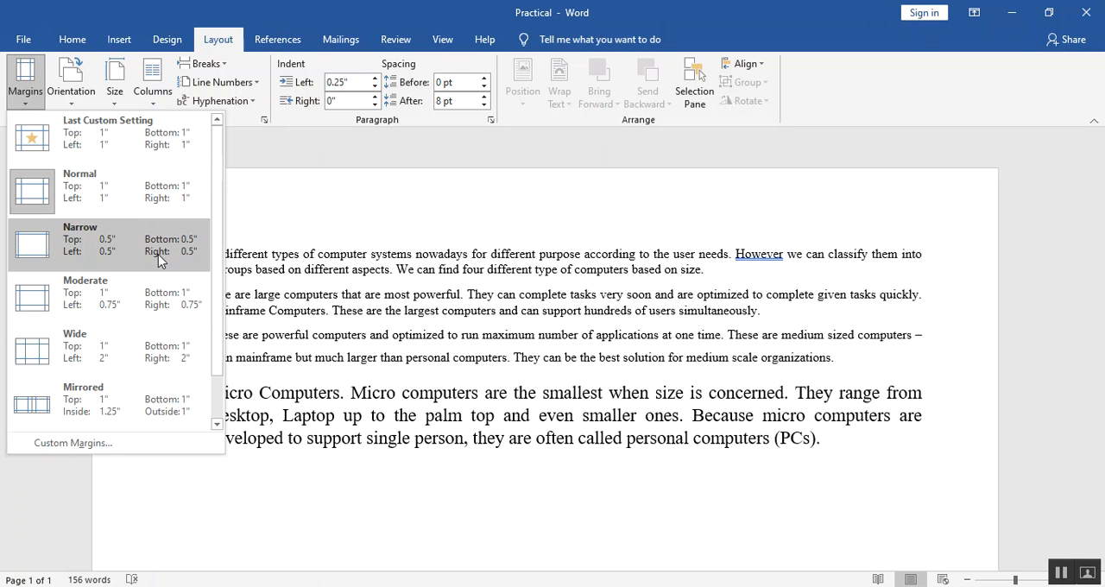
click(290, 223)
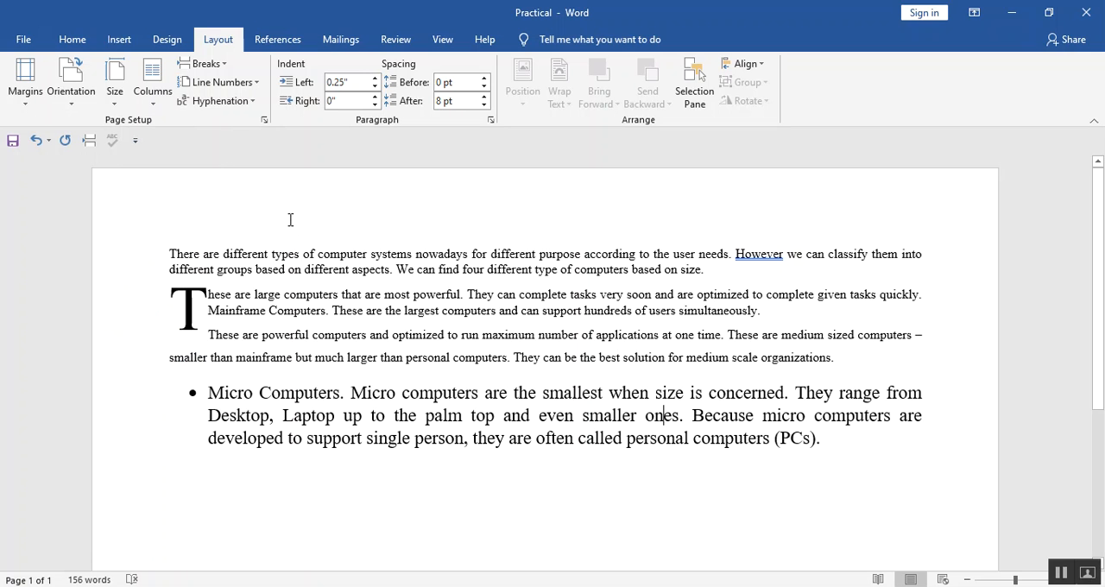
key(alt+Tab)
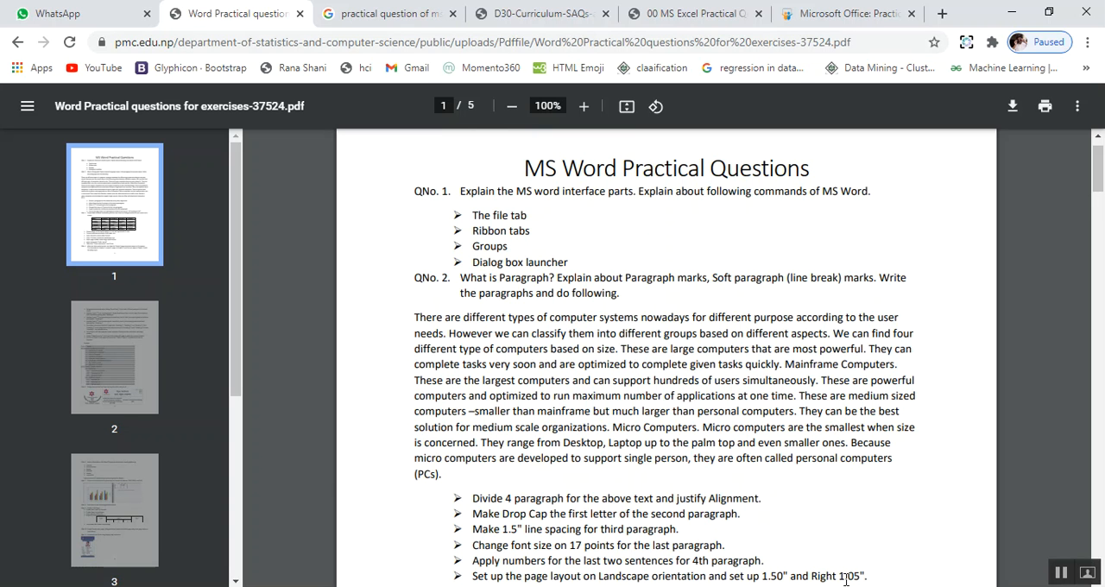
key(alt+Tab)
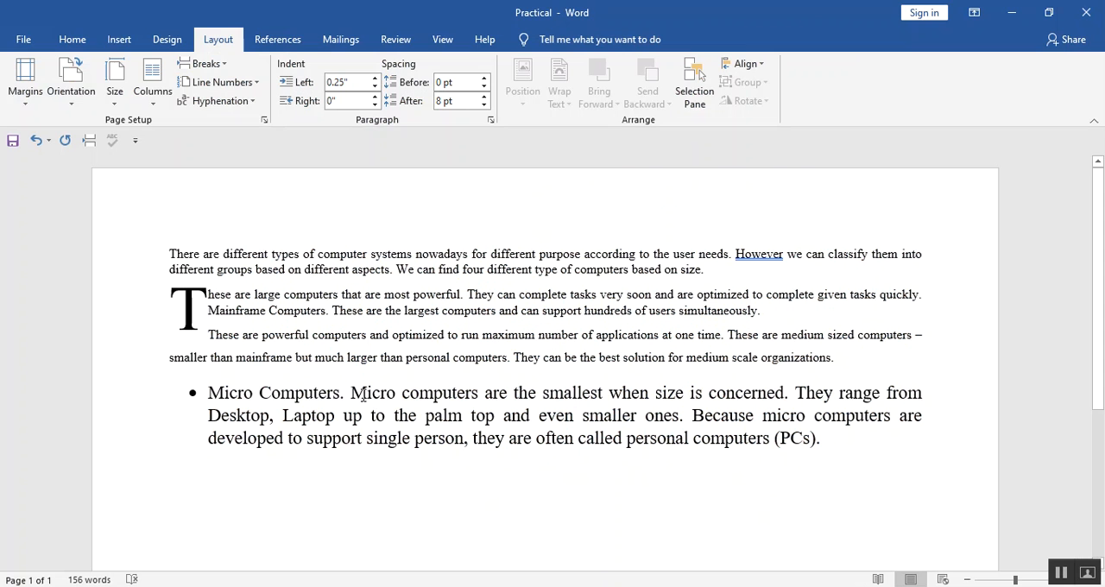
Set a custom top margin of 2 inches for the whole document.
click(22, 93)
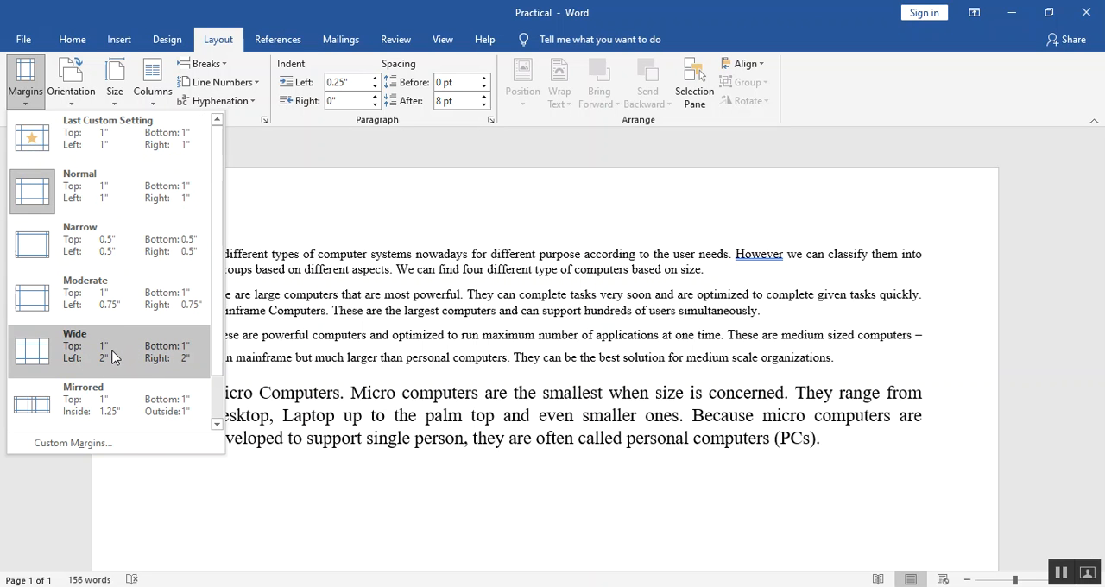
click(118, 440)
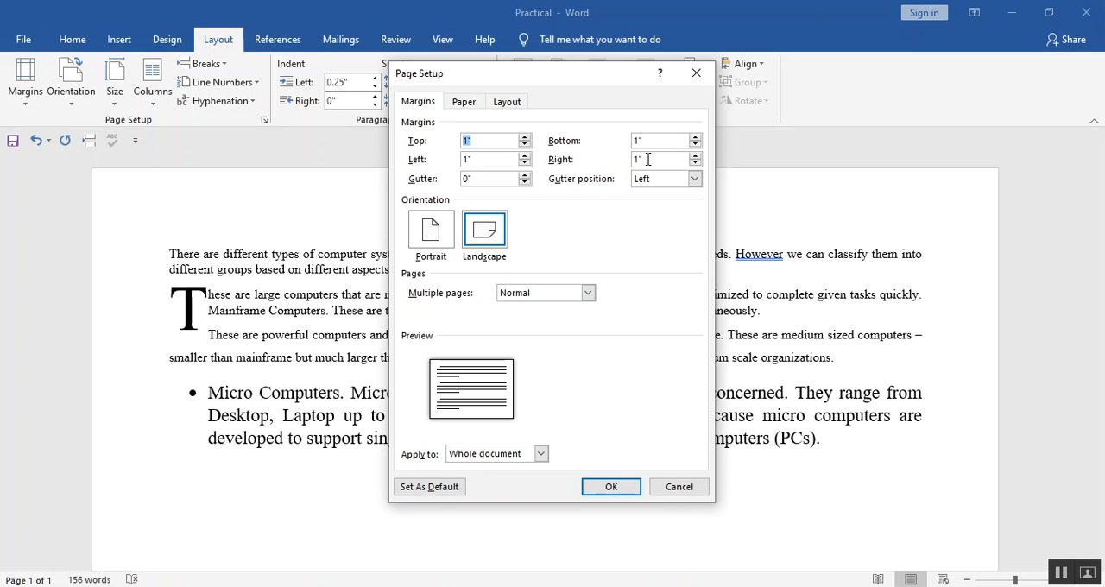
click(525, 145)
click(524, 145)
click(525, 145)
click(525, 145)
click(526, 145)
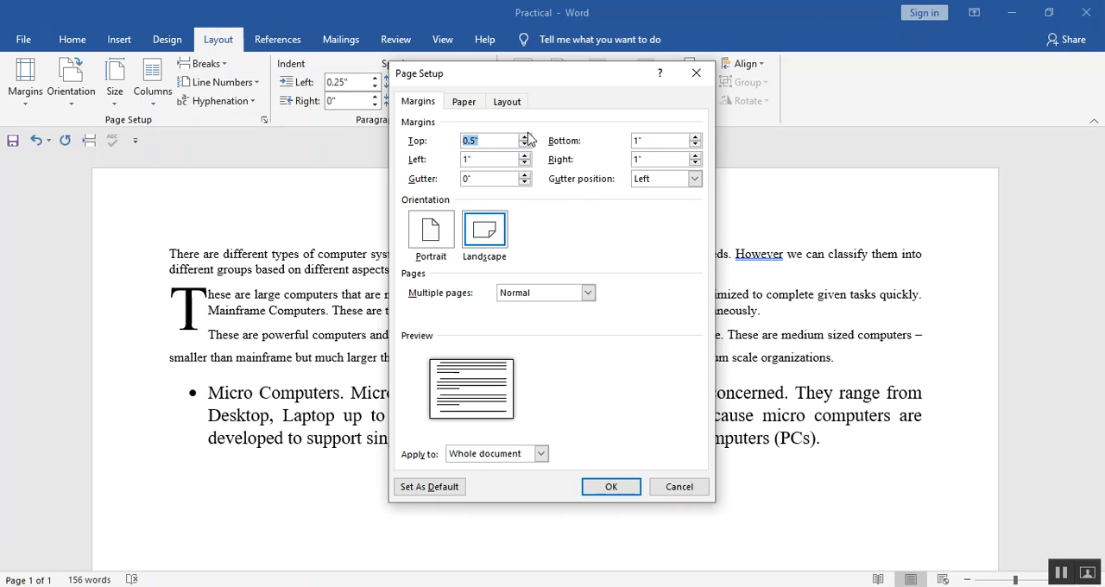
click(524, 137)
click(524, 137)
click(524, 137)
click(524, 136)
click(524, 136)
click(524, 136)
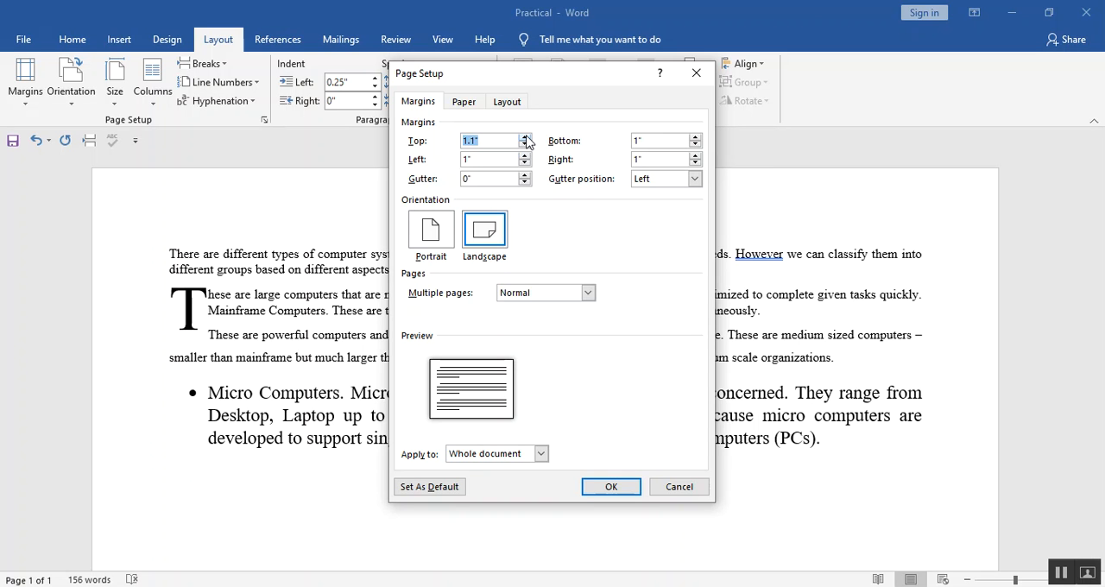
text(2)
click(620, 489)
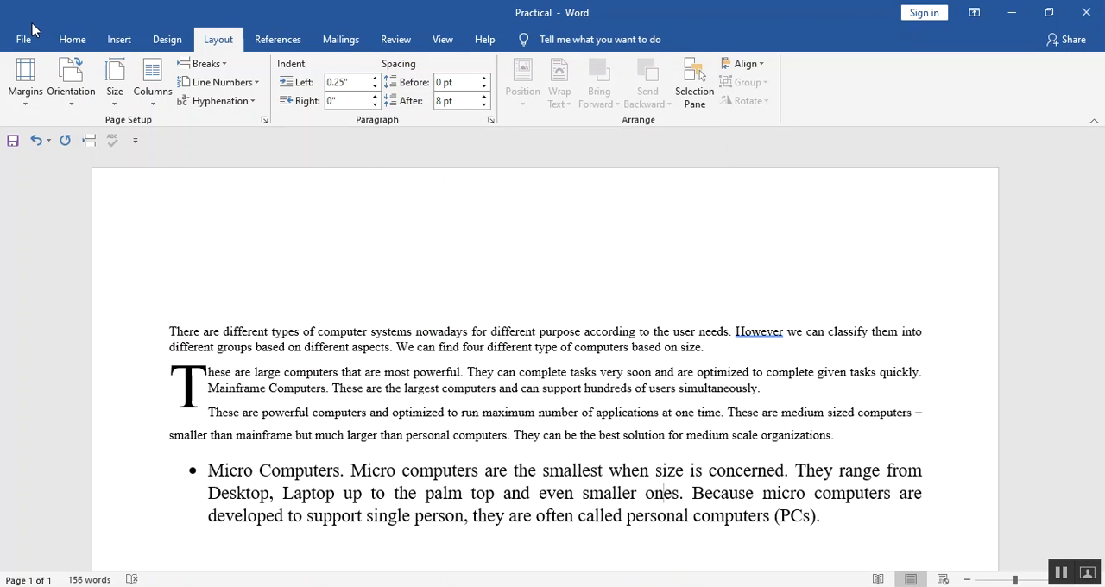
Change the font to Calibri (Body) from the first paragraph through the second line of the bulleted paragraph.
click(72, 40)
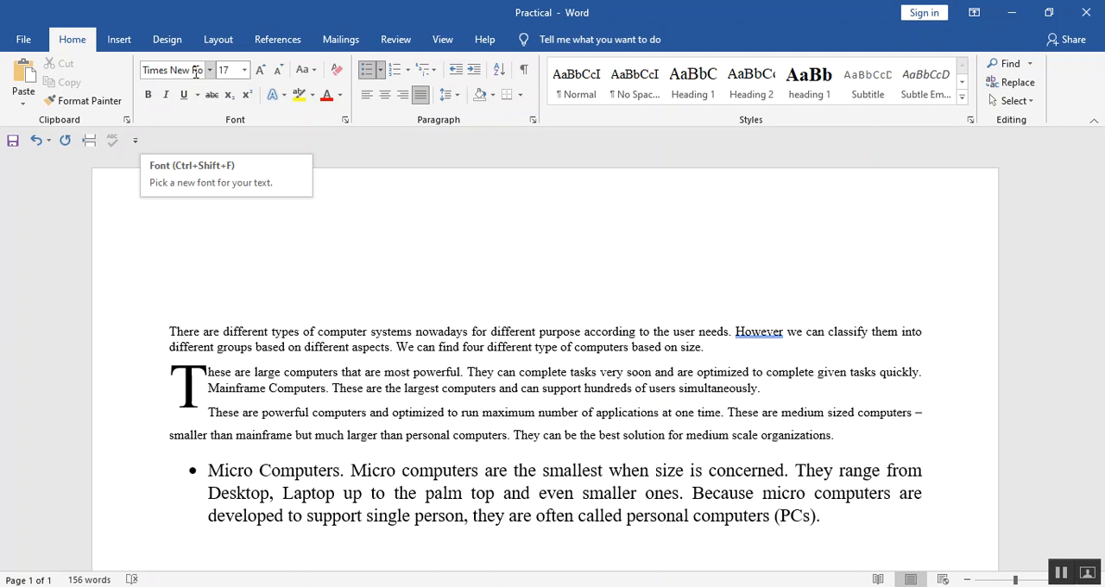
drag(166, 329, 178, 518)
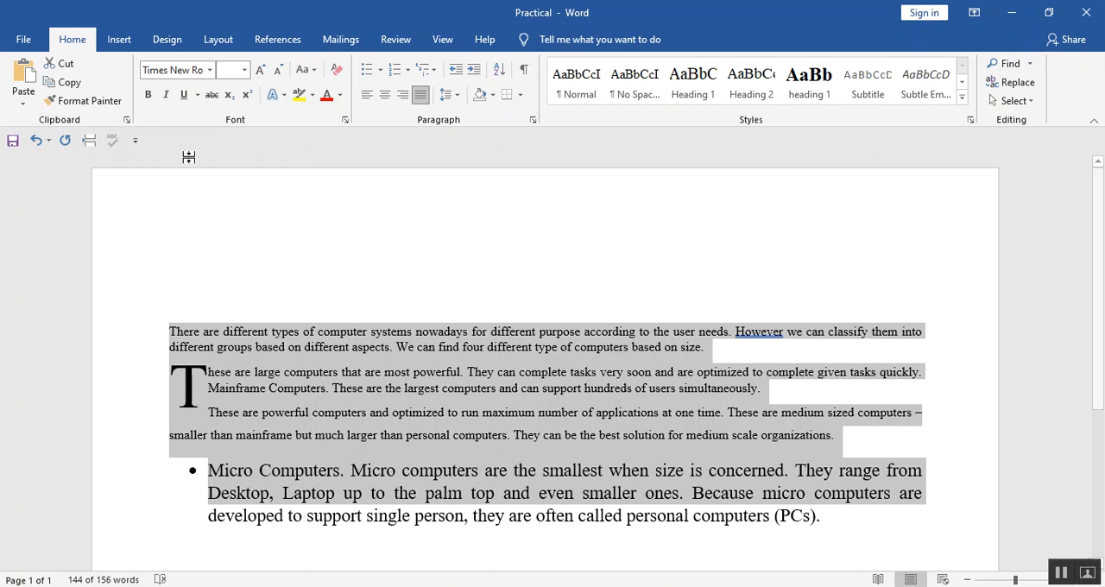
click(191, 69)
text(C)
key(BackSpace)
key(BackSpace)
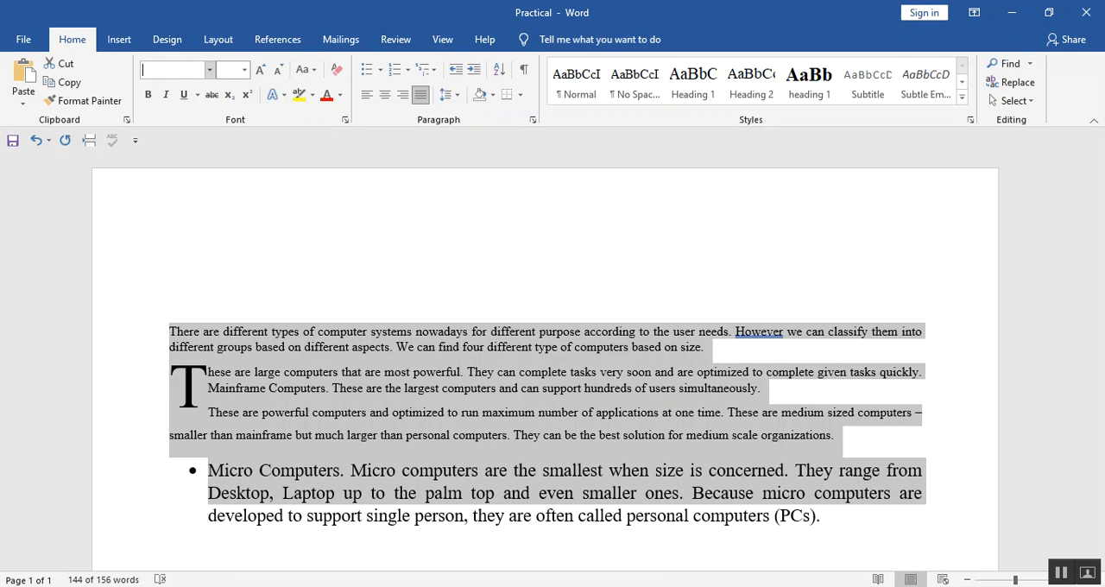
click(210, 73)
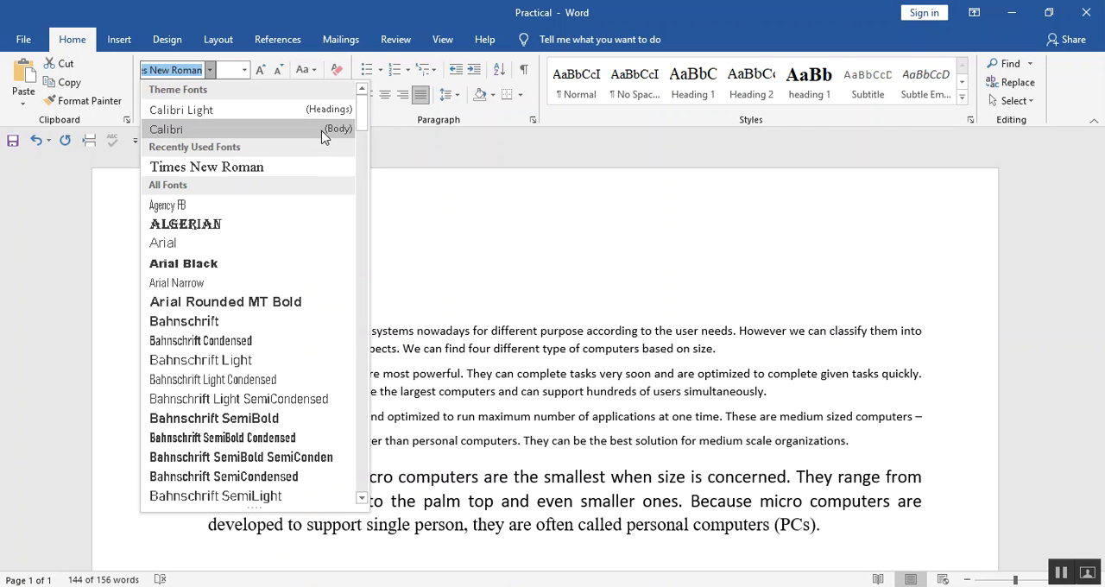
click(323, 130)
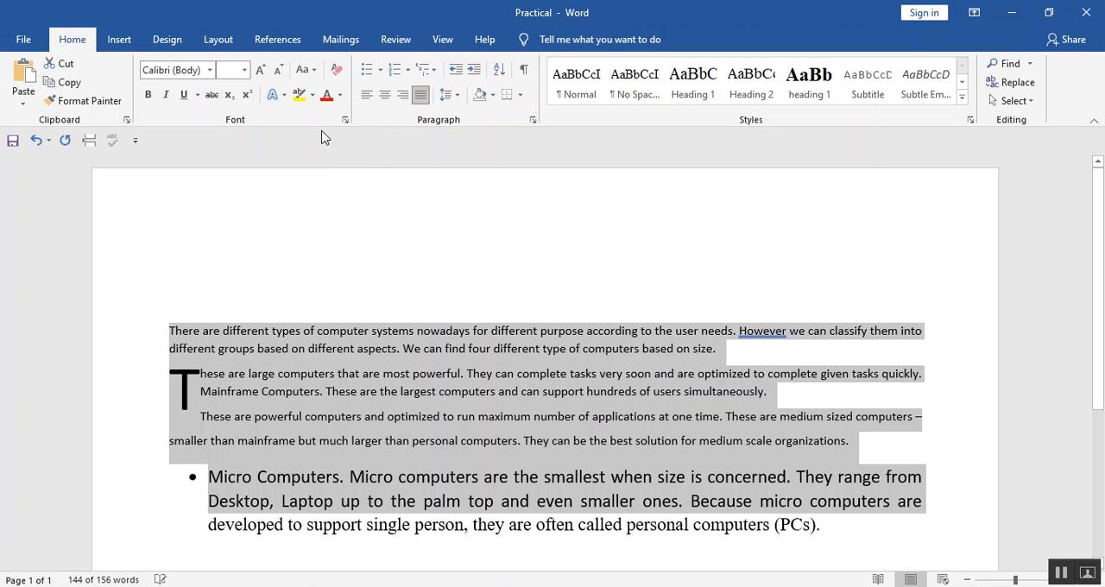
click(327, 383)
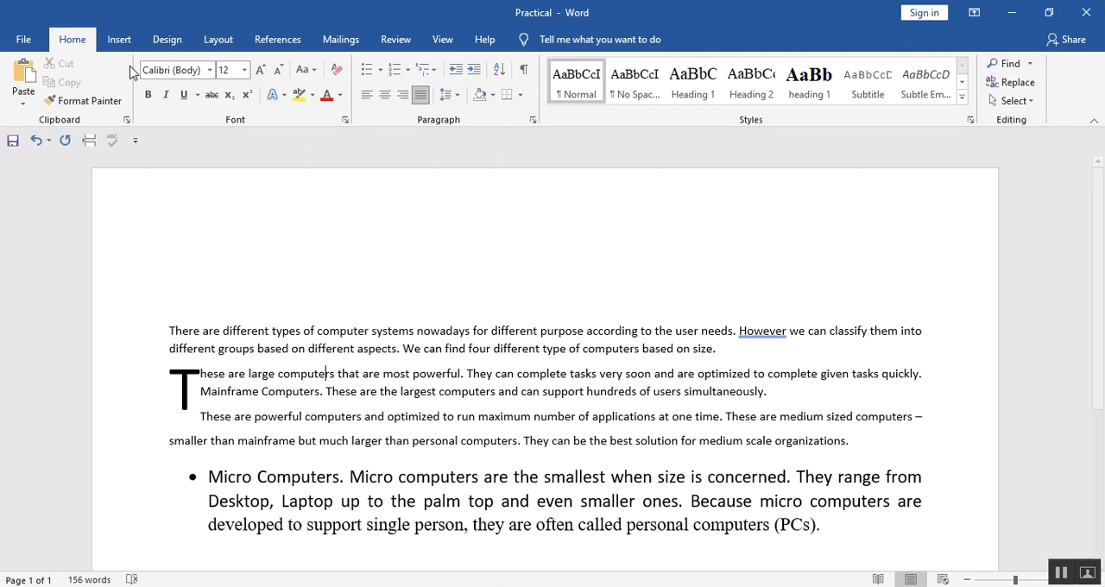
Insert a table with 4 columns and 2 rows below the bulleted paragraph at the end of the document.
click(120, 40)
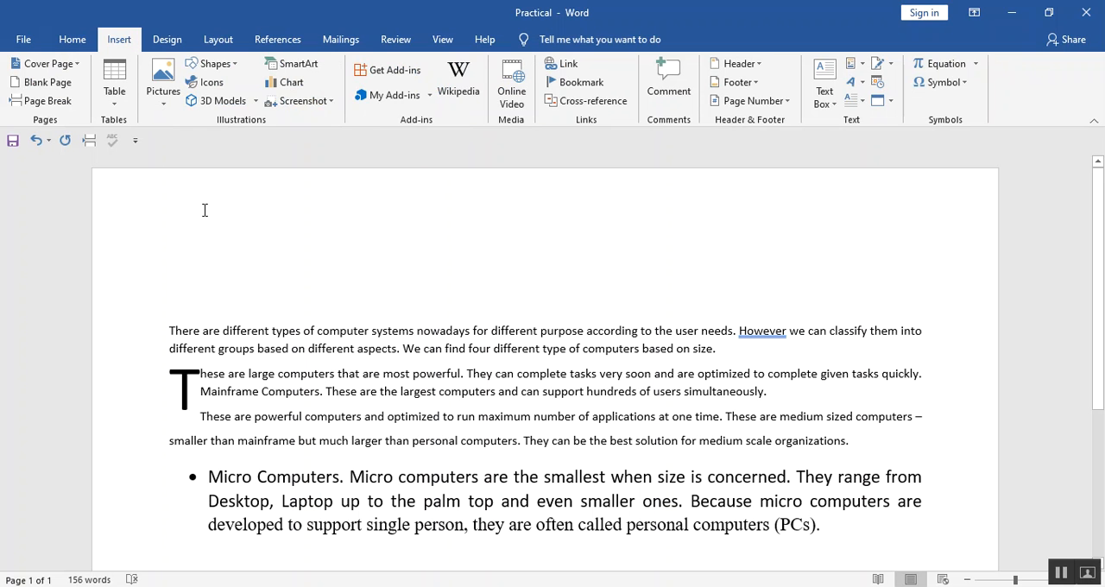
key(ctrl+End)
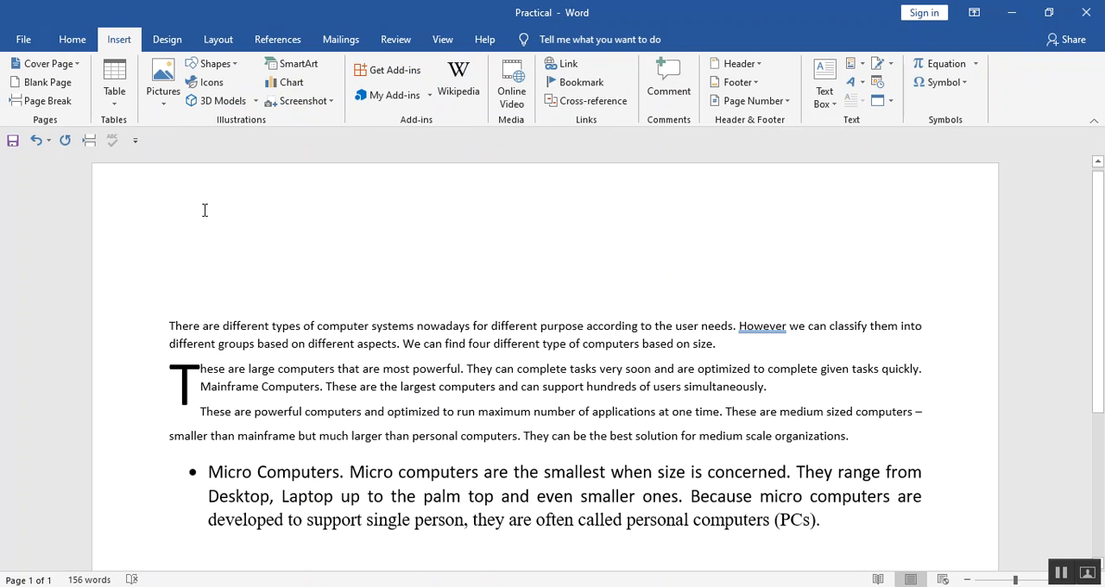
click(111, 95)
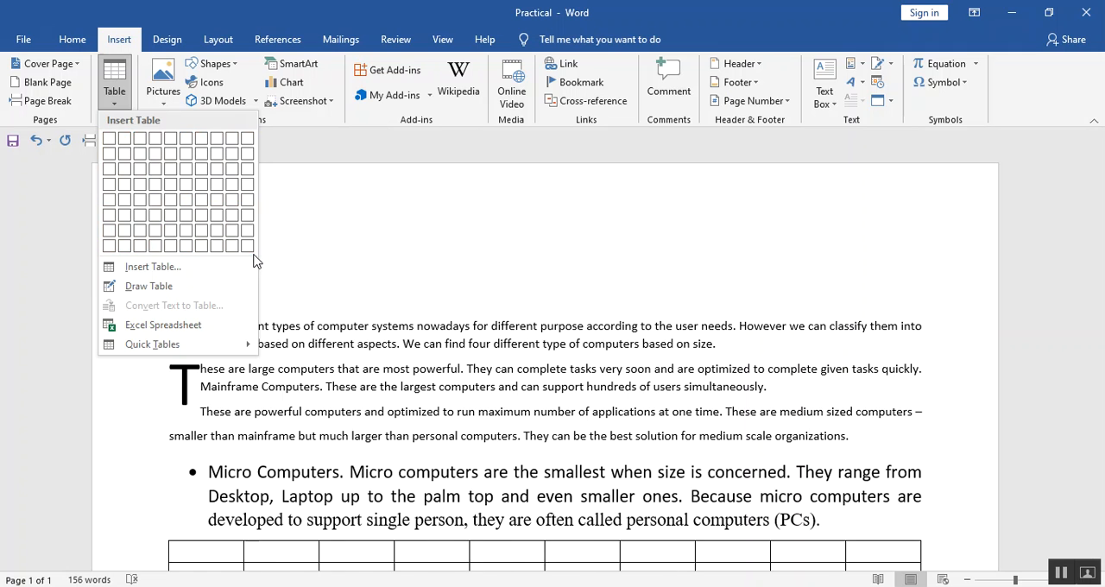
click(184, 274)
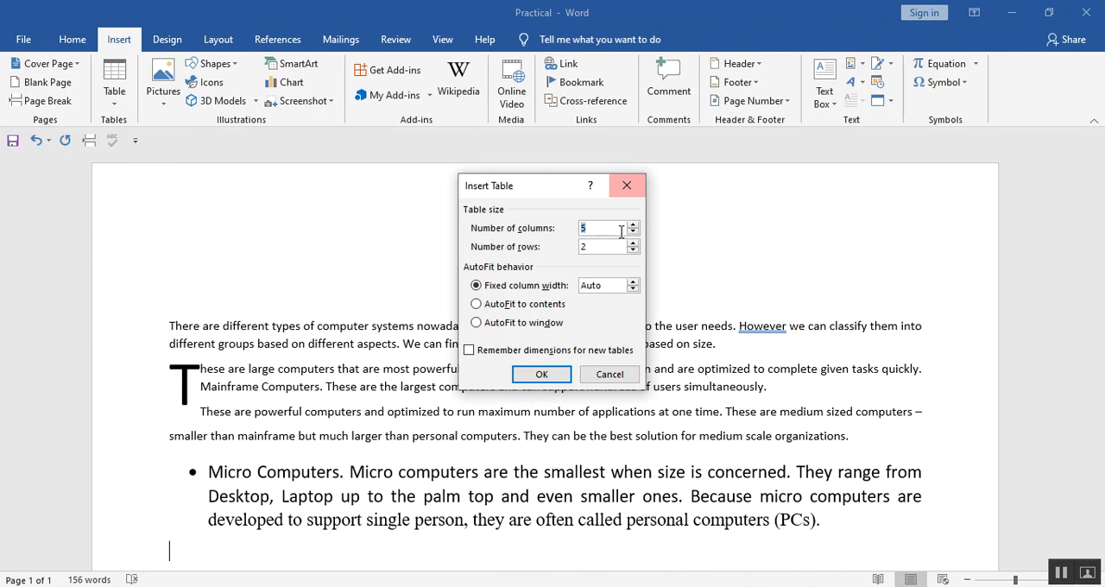
text(4)
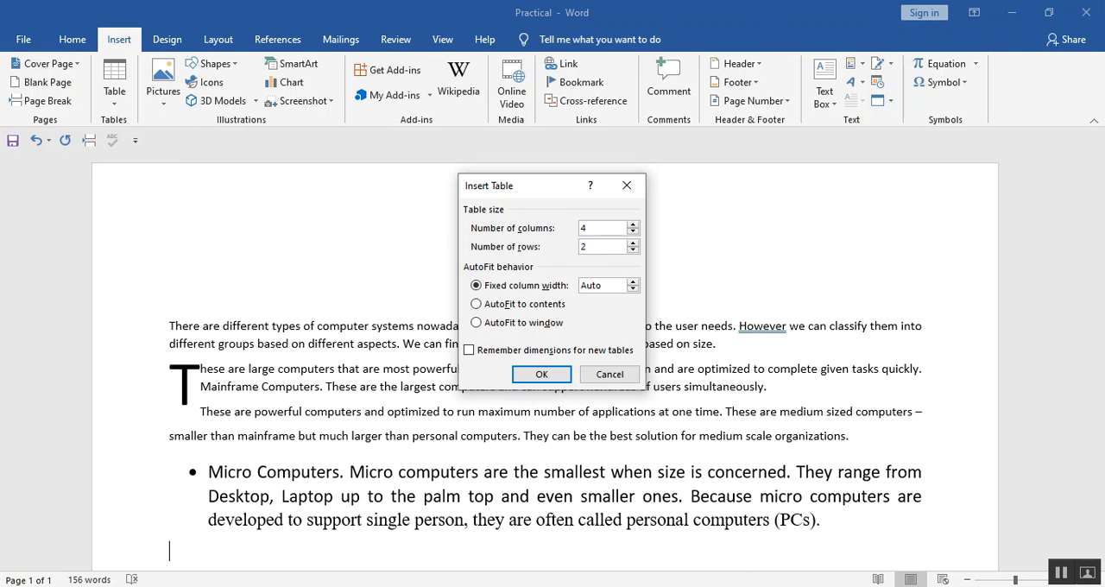
click(606, 245)
click(541, 375)
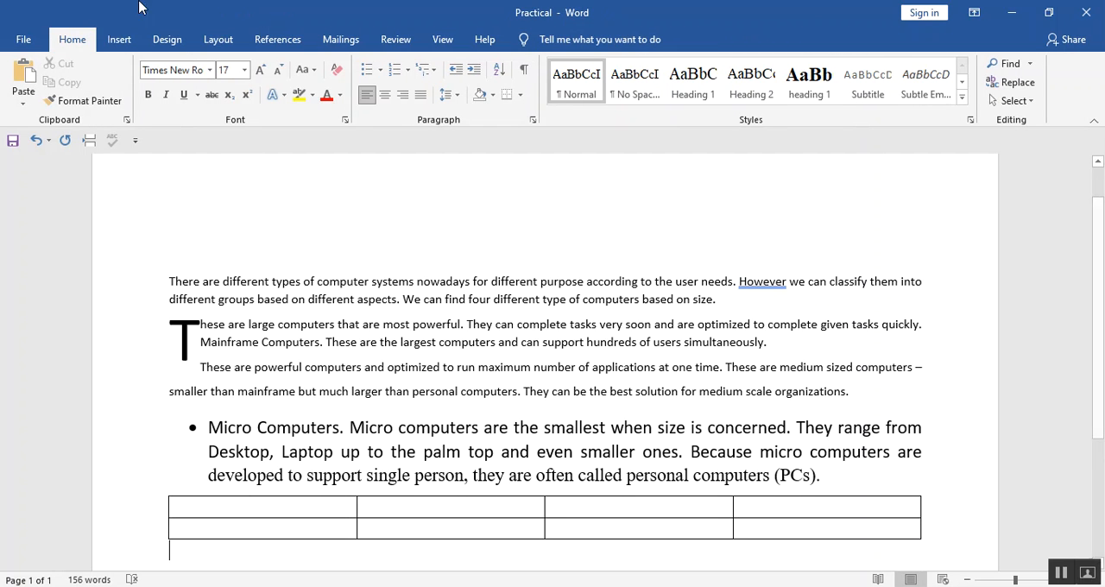
click(122, 43)
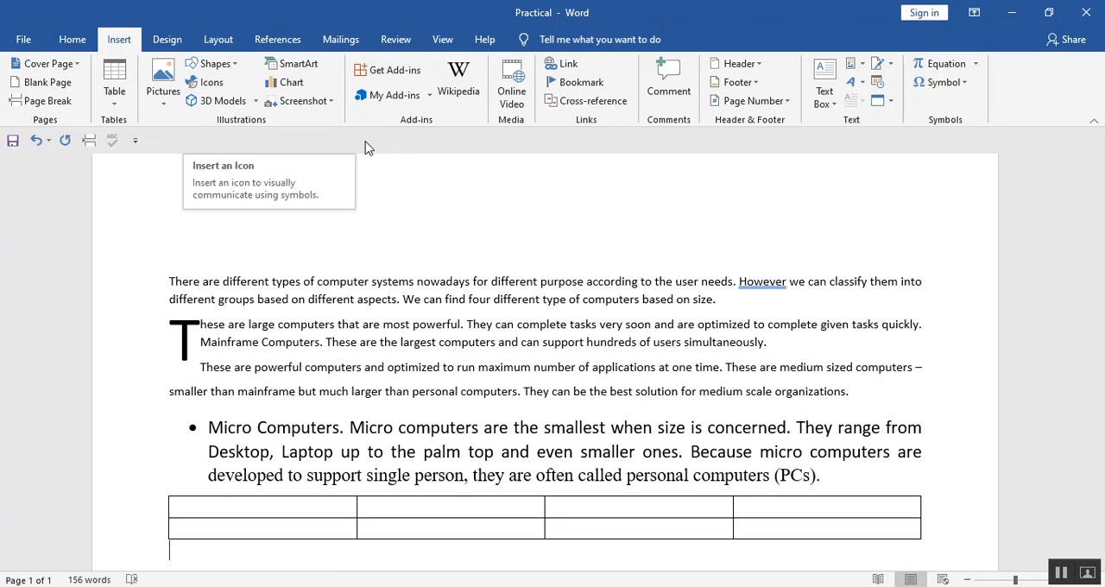
click(428, 209)
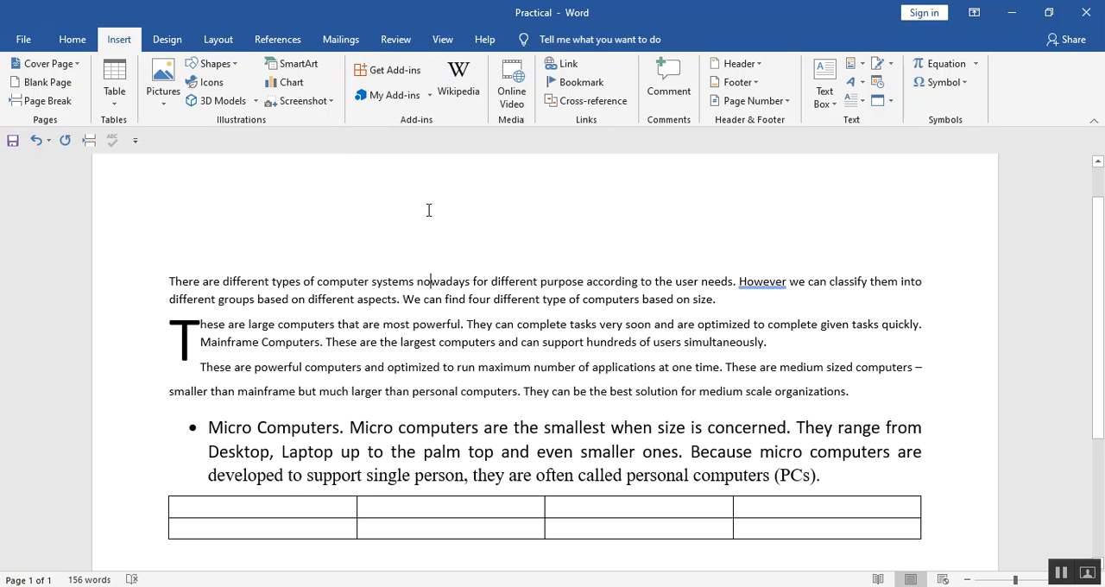
drag(147, 294, 168, 430)
click(106, 336)
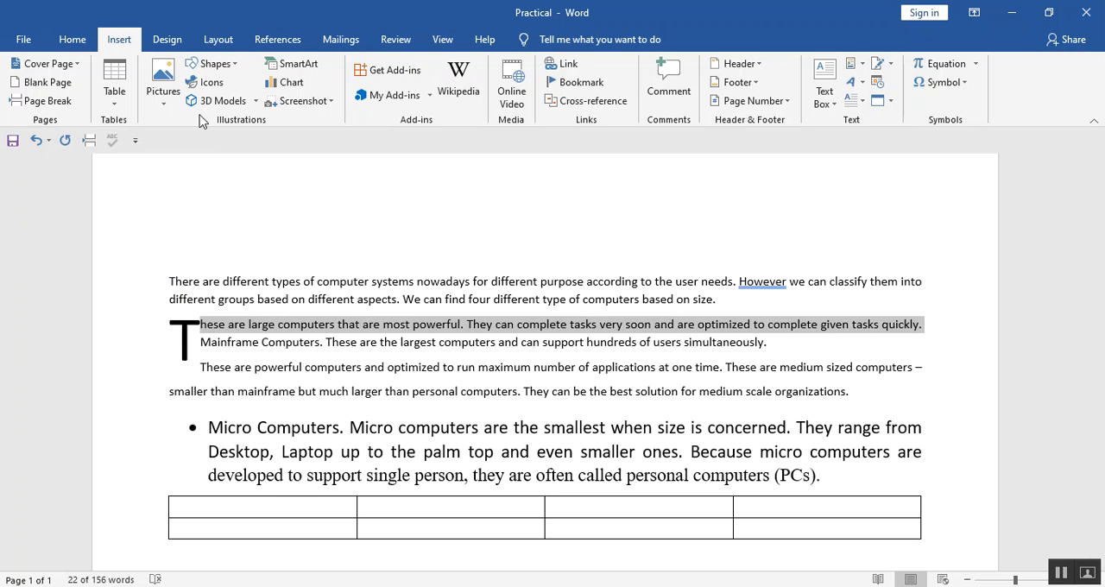
click(218, 40)
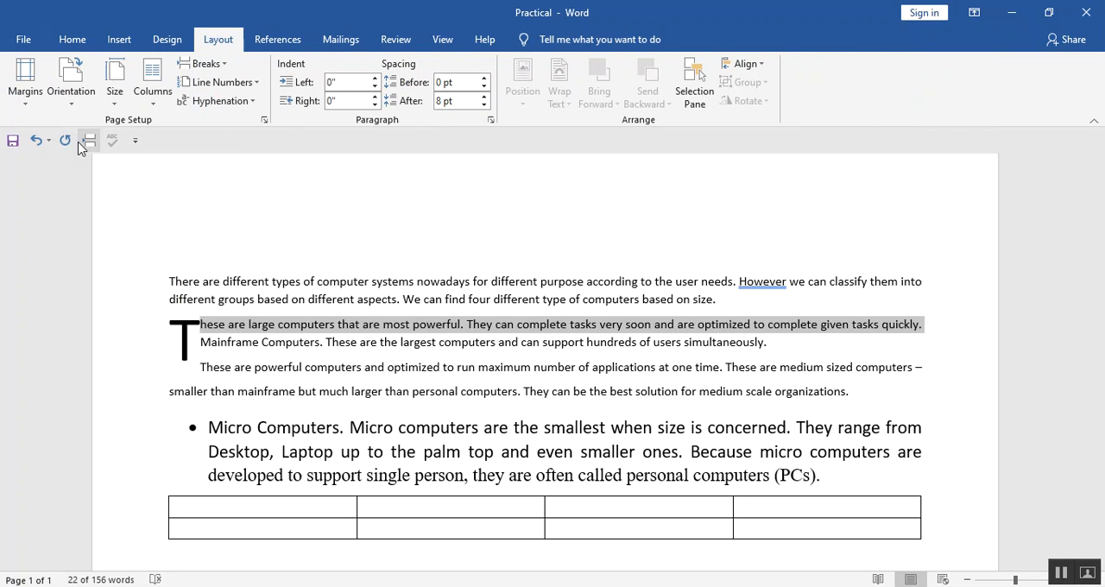
click(72, 111)
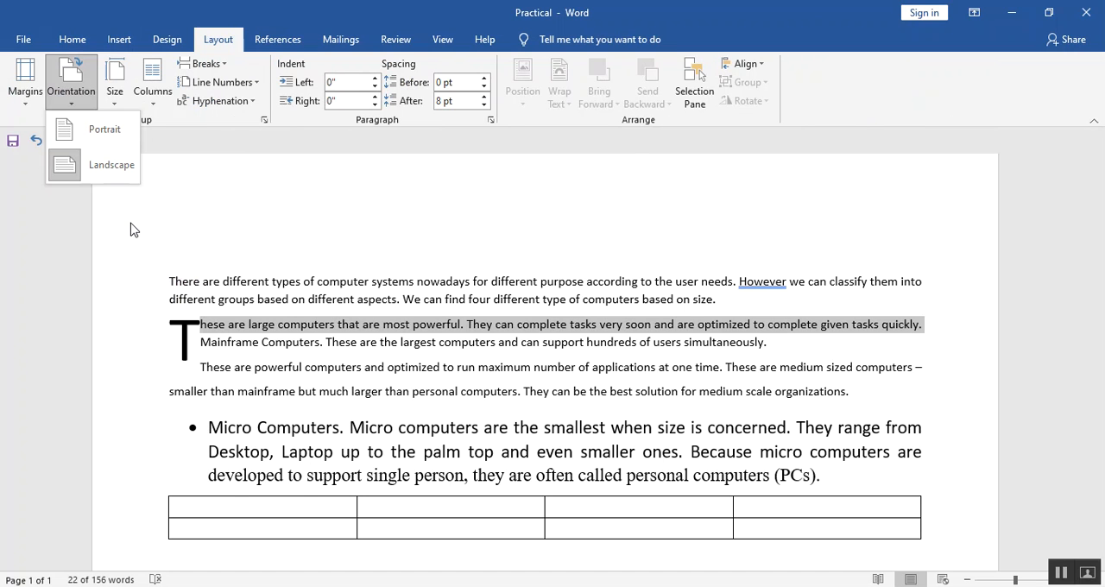
click(255, 269)
click(289, 207)
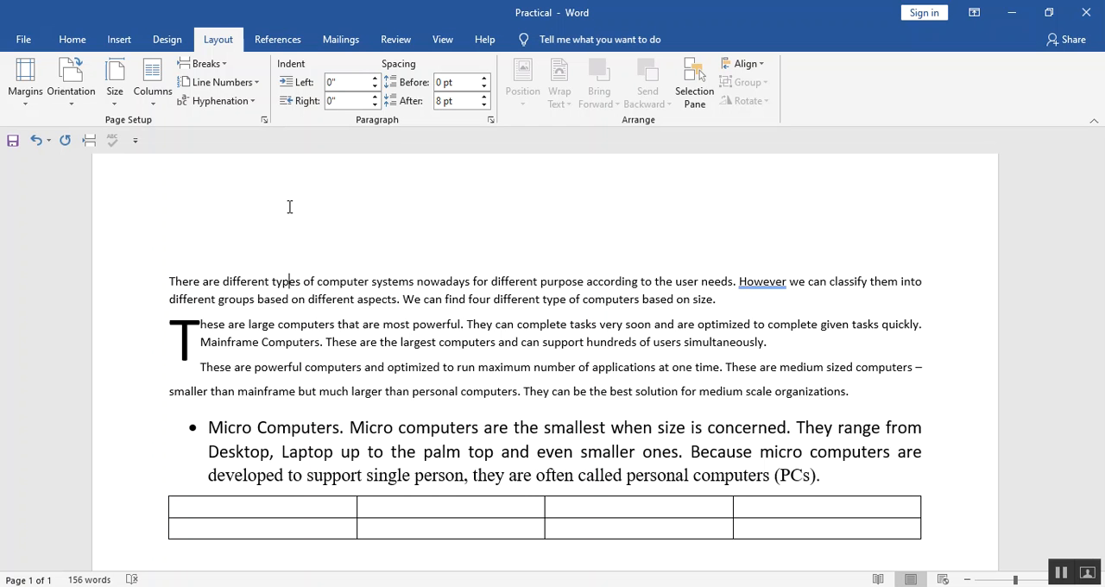
double_click(544, 262)
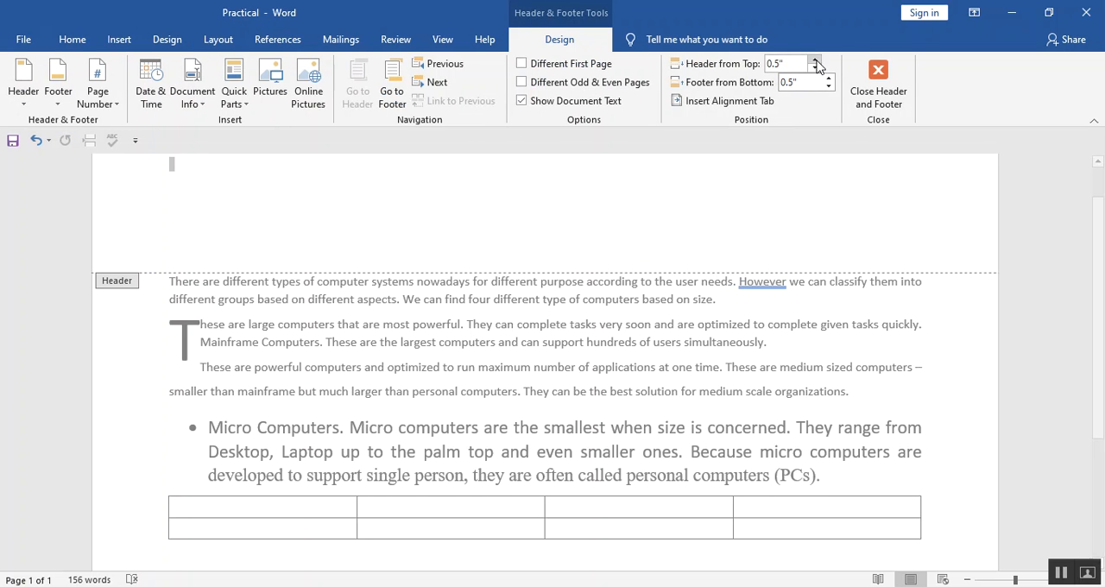
click(878, 86)
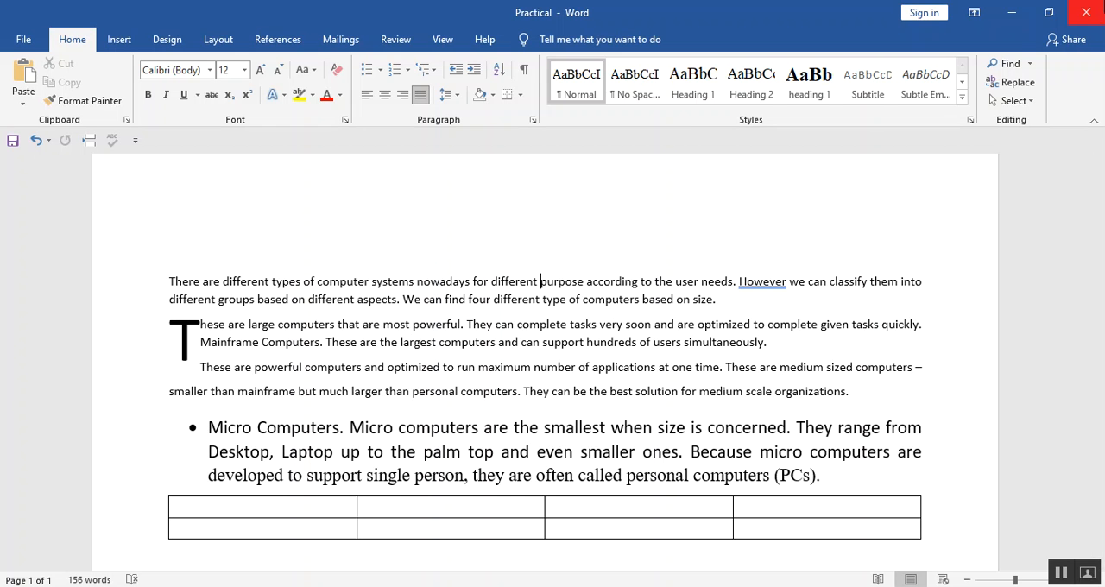
Close the Practical document with its changes saved, and minimize the browser to reach the desktop.
click(1086, 12)
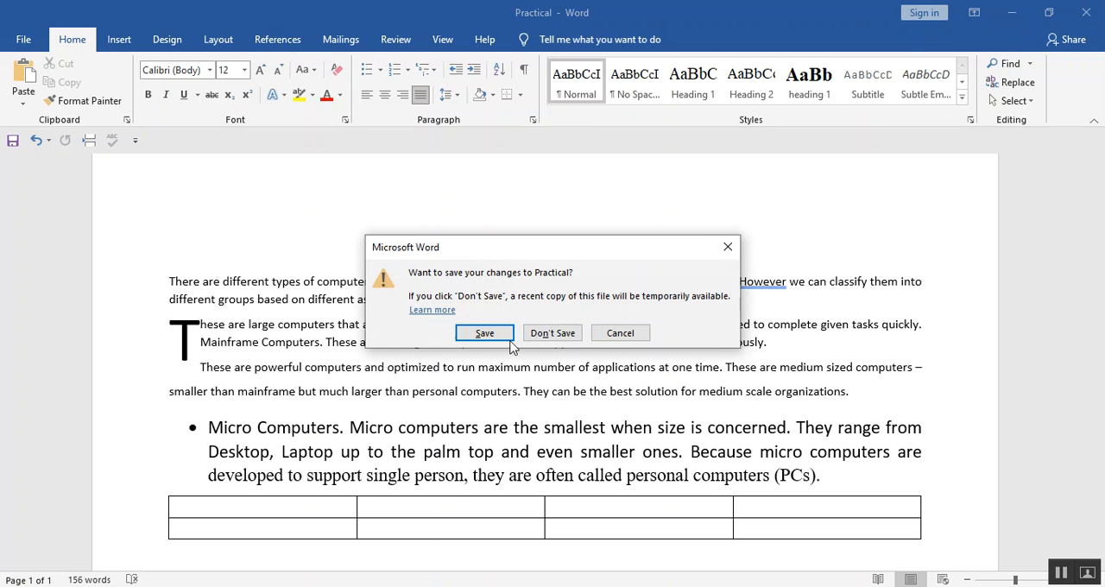
click(496, 339)
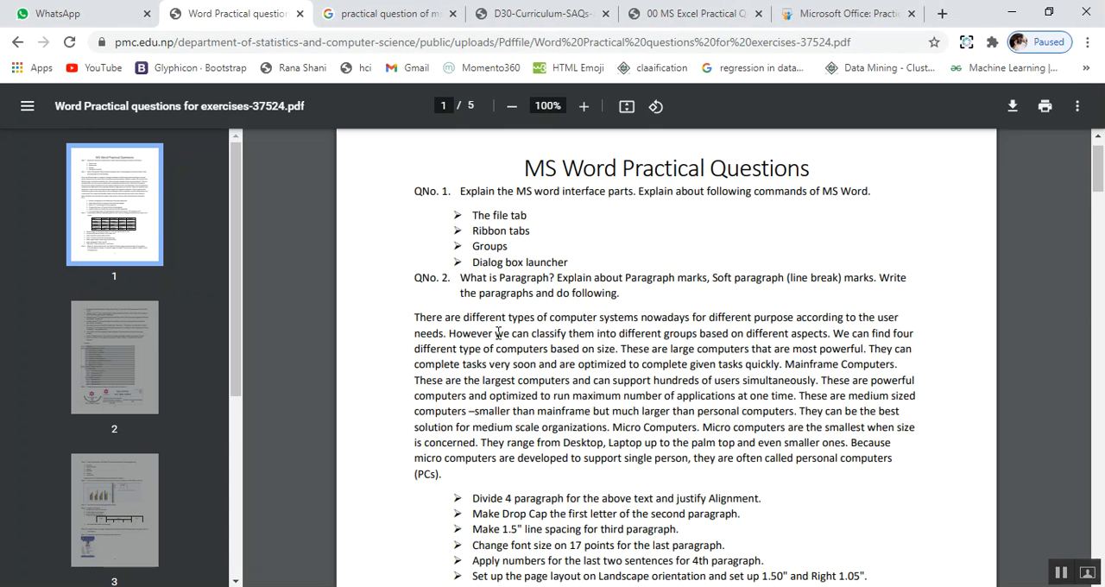
click(1022, 8)
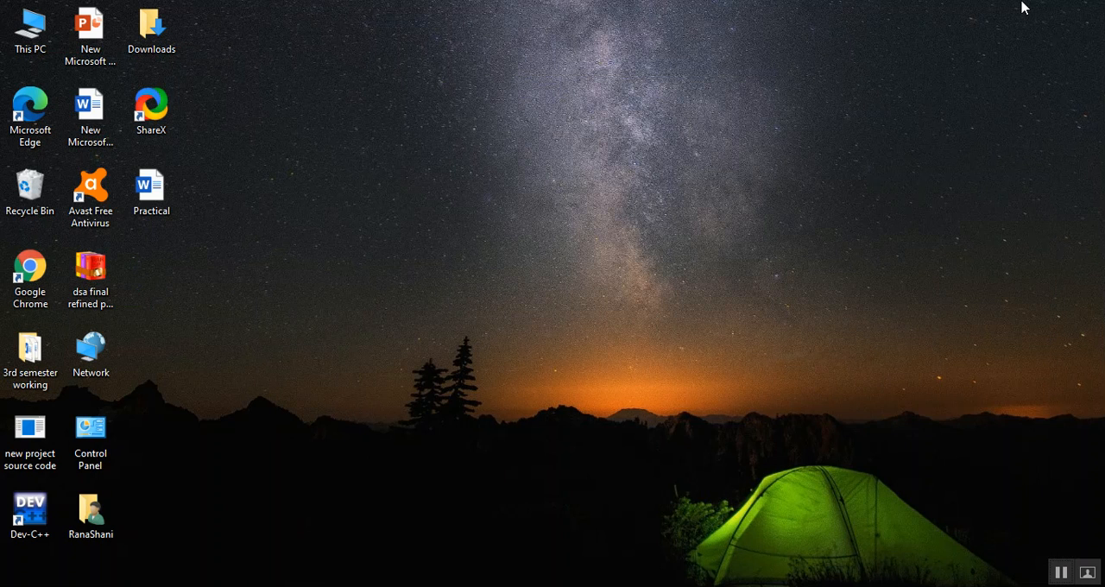
Create a new Microsoft Excel worksheet file on the desktop.
right_click(621, 226)
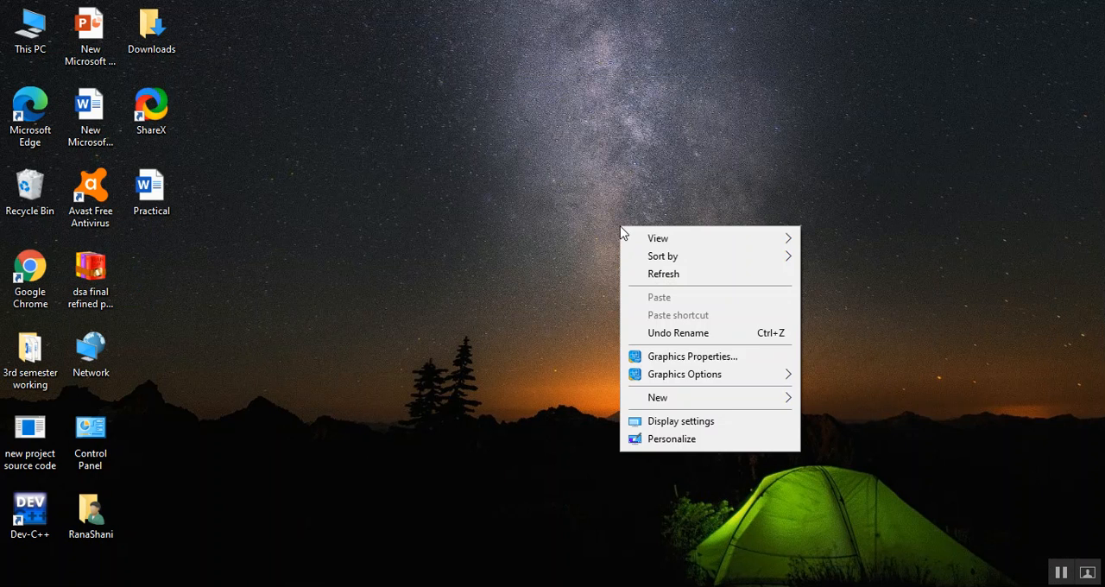
mouse_move(730, 402)
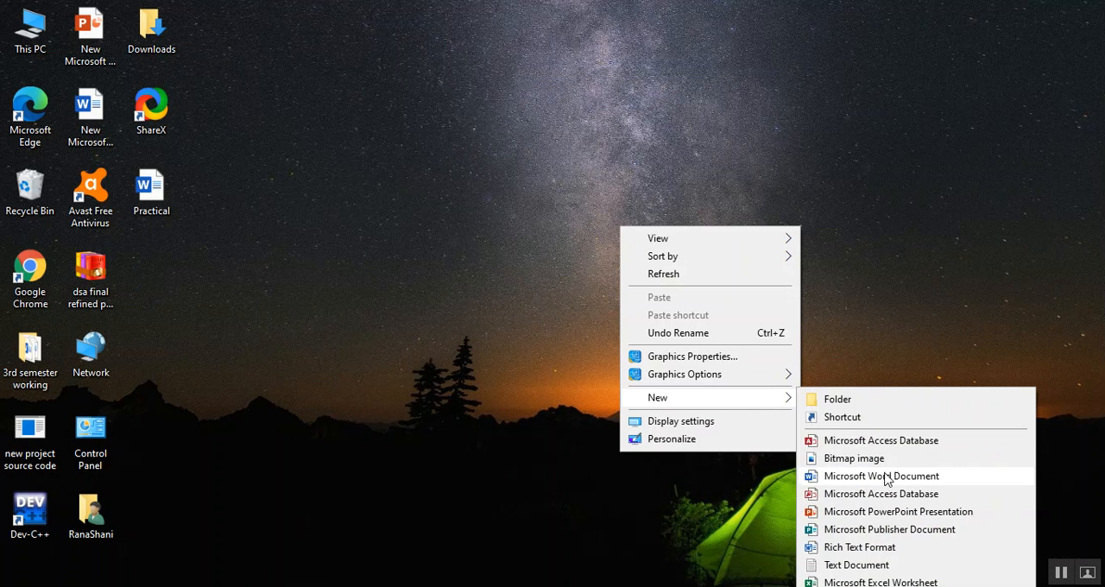
click(895, 582)
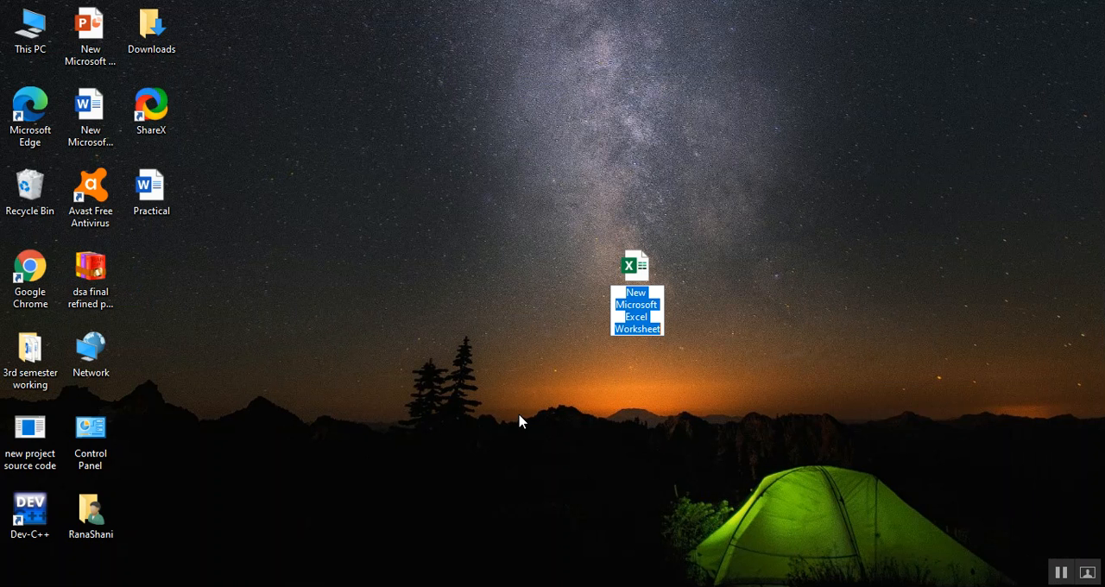
Name the new Excel worksheet file Practical and open it.
text(Practo)
key(BackSpace)
text(ical)
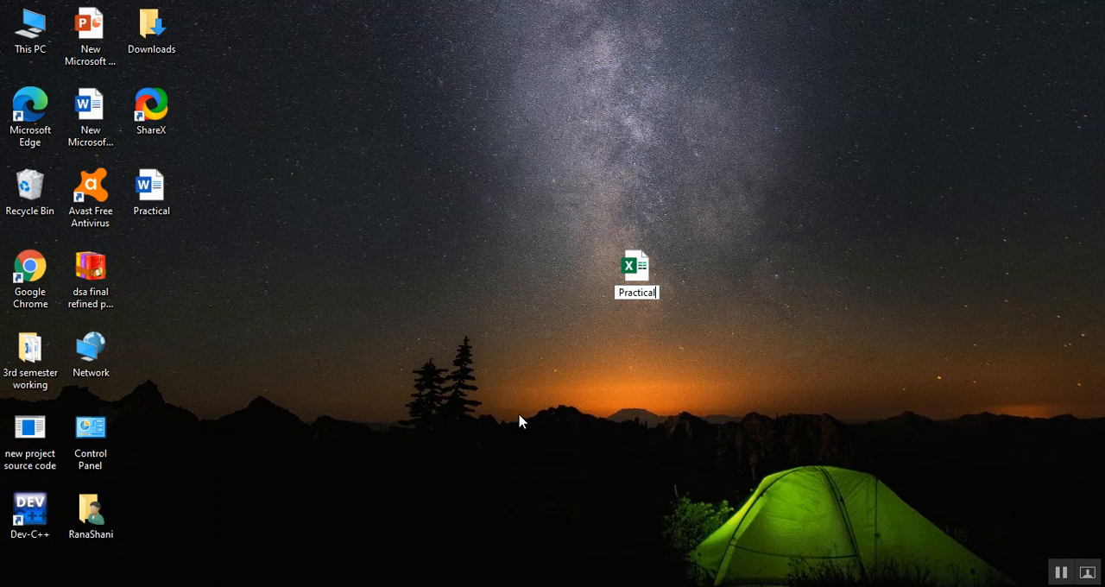
key(Return)
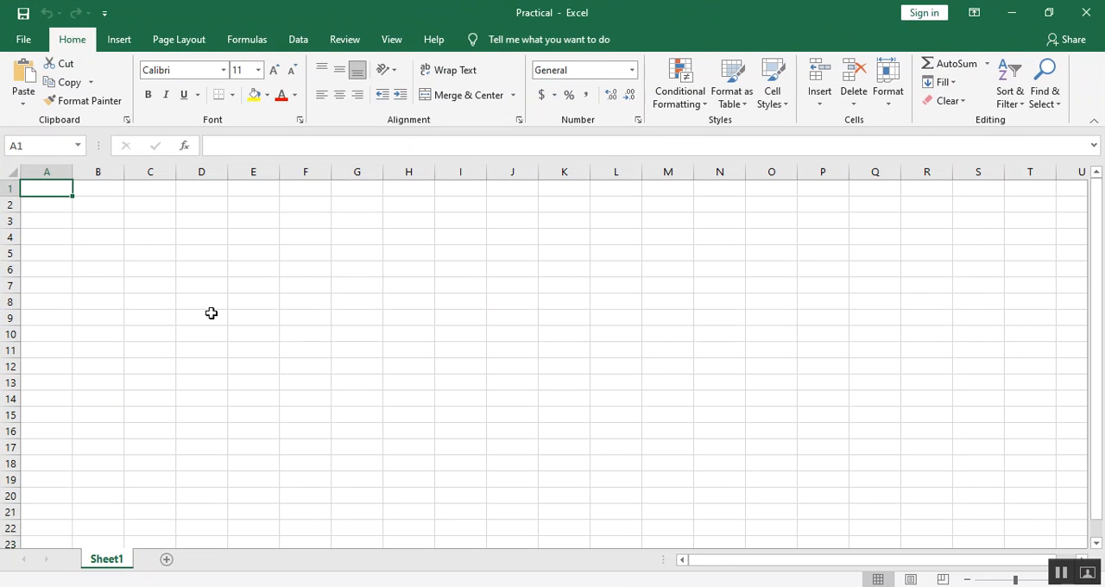
Select various cells across the empty sheet and examine how each cell's address reflects its column and row.
click(118, 227)
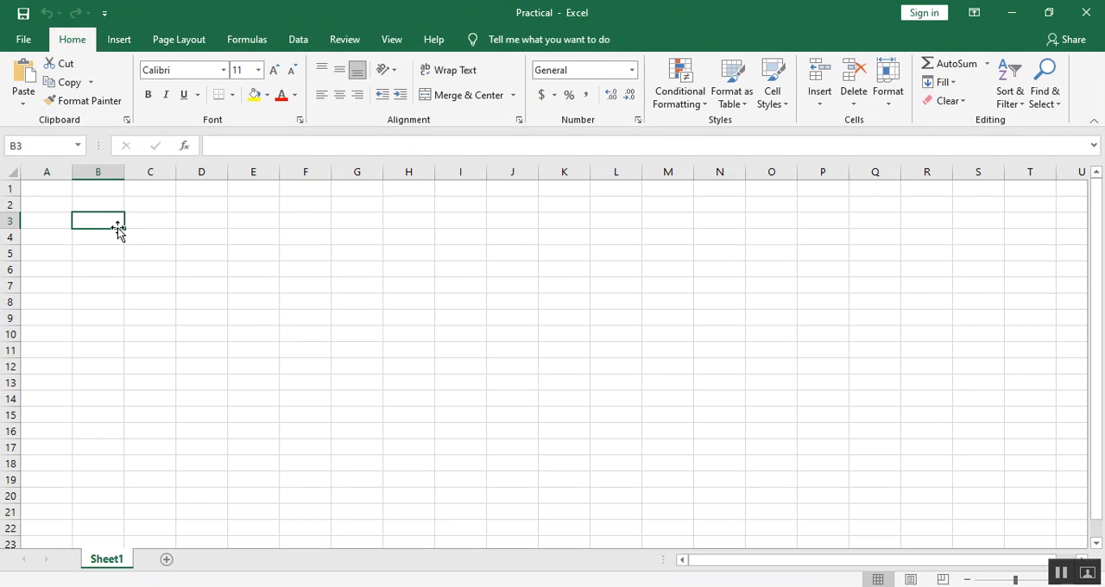
click(315, 298)
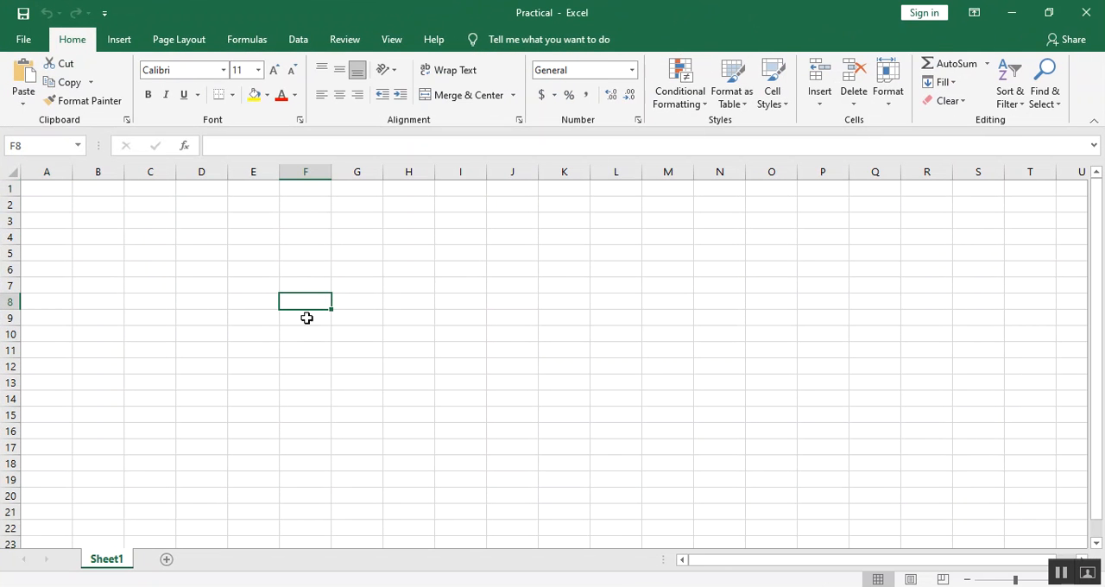
click(306, 254)
click(340, 323)
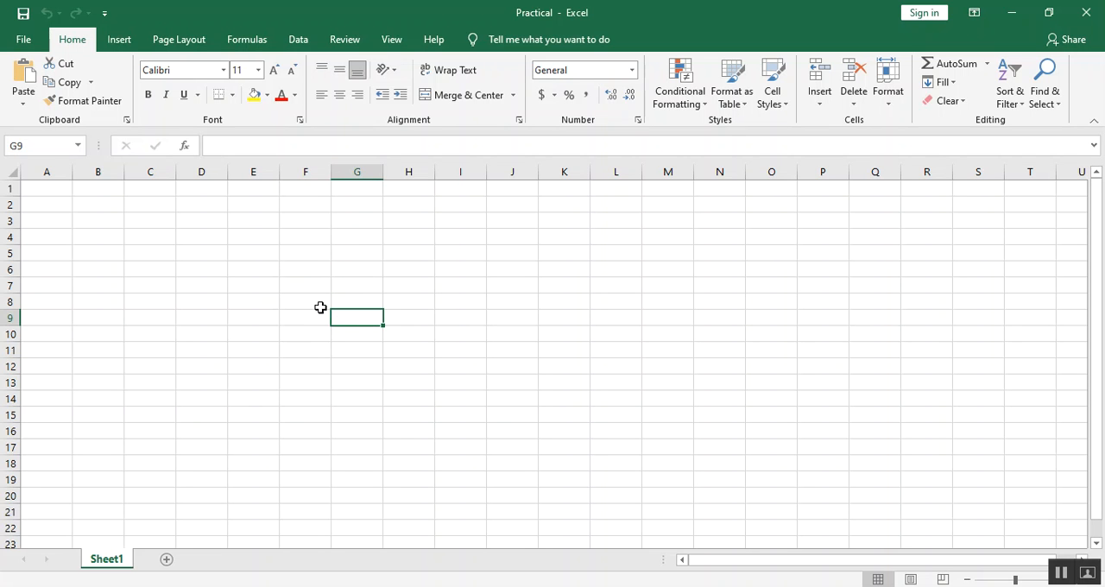
click(319, 304)
click(85, 235)
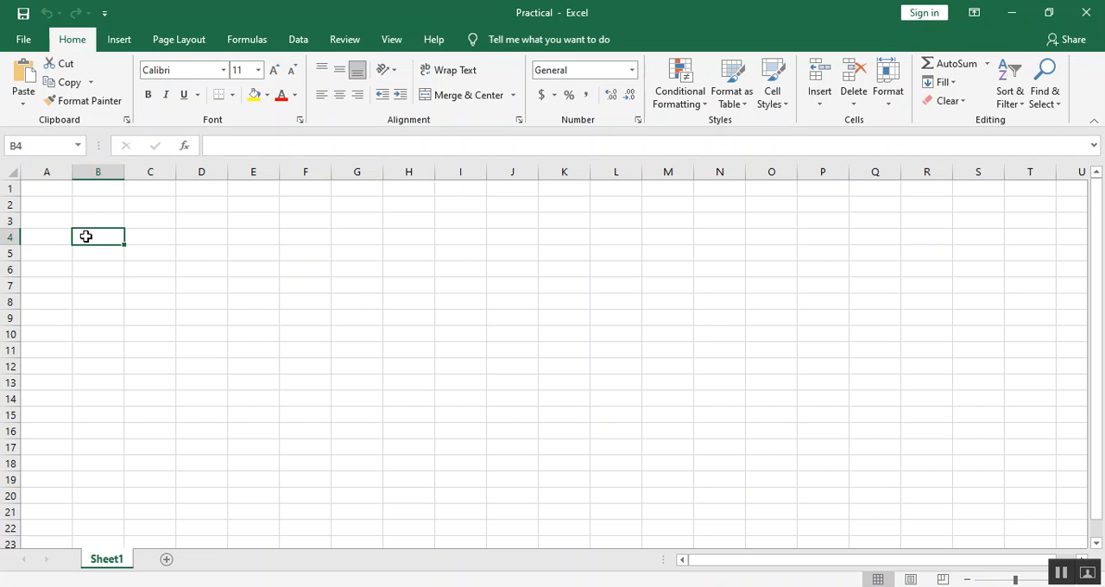
click(367, 337)
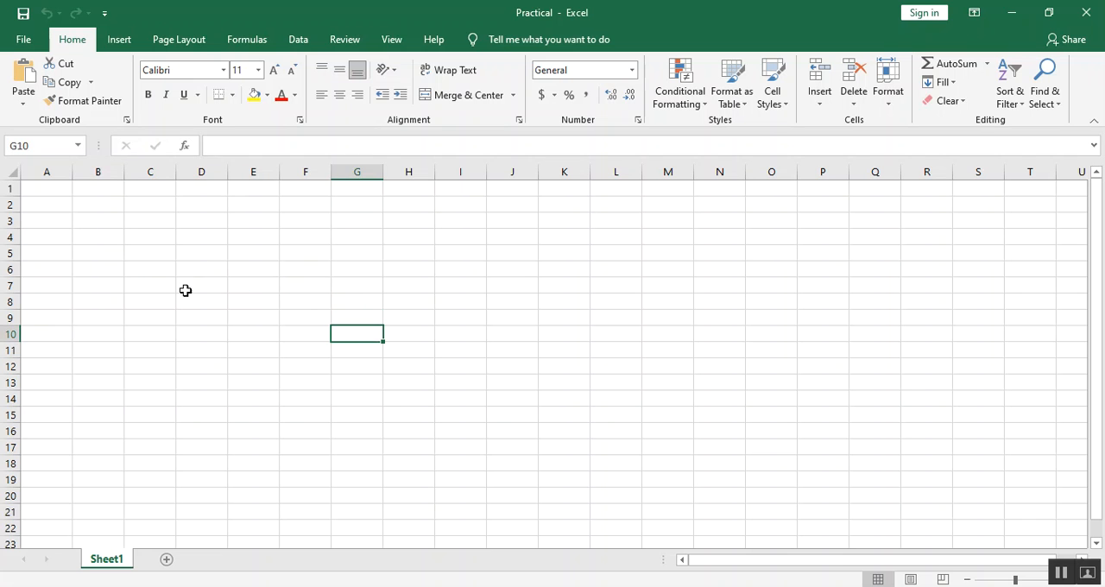
click(28, 147)
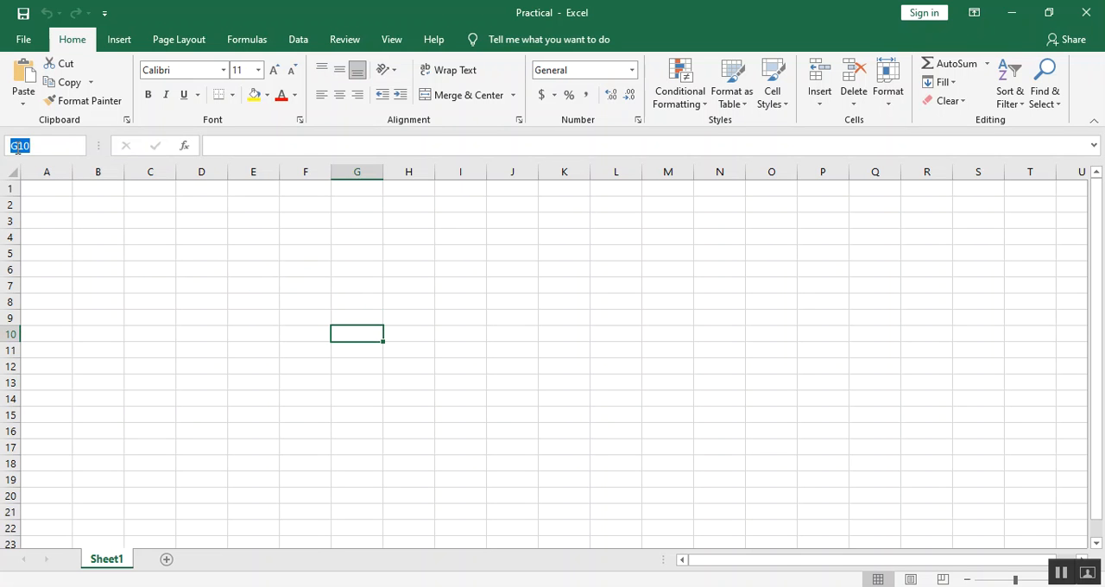
click(249, 444)
click(363, 338)
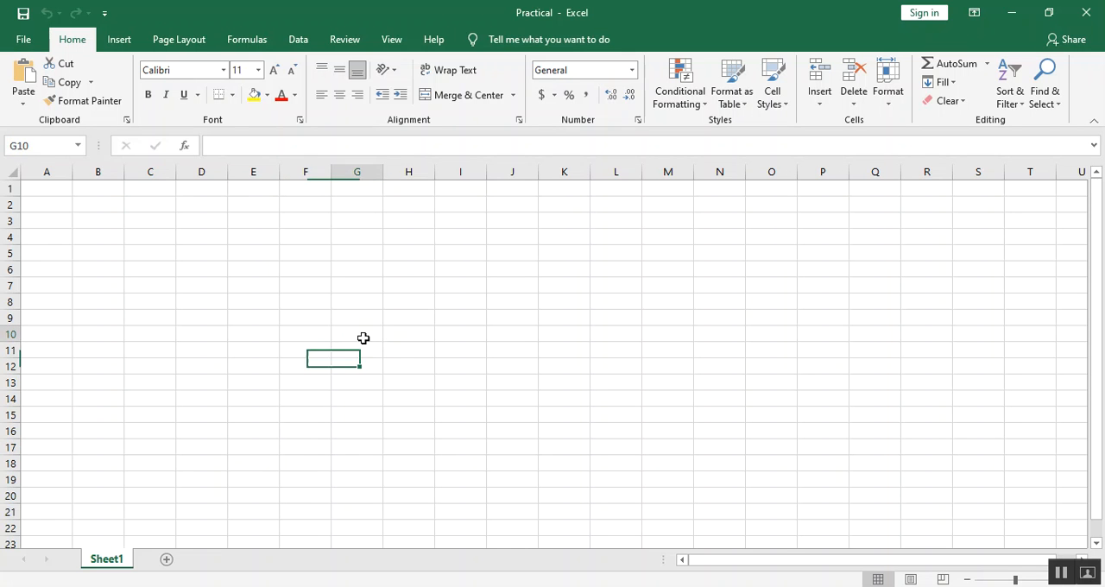
click(155, 291)
click(77, 250)
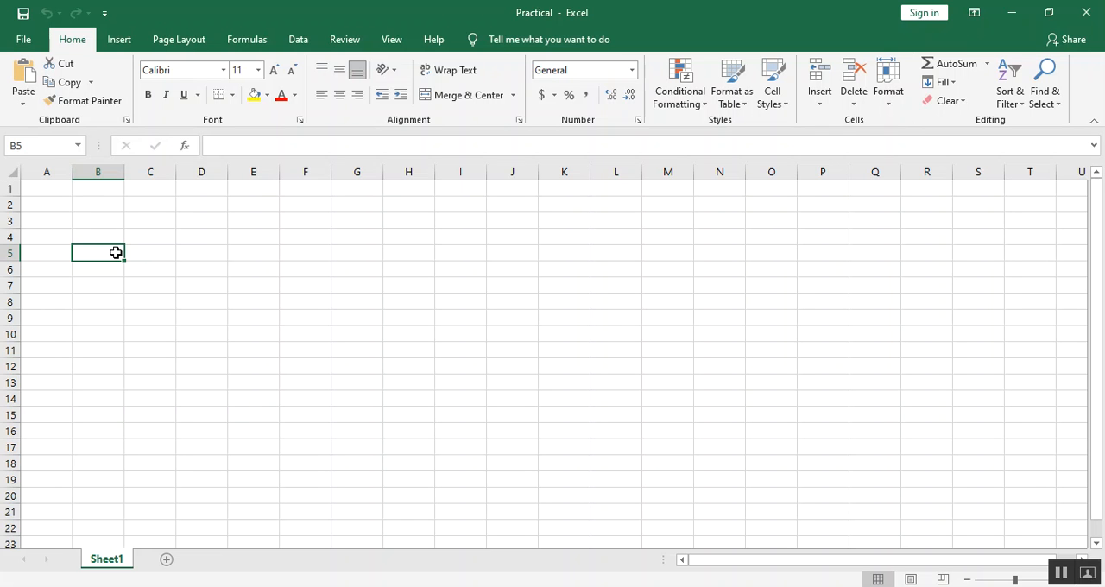
click(14, 145)
click(21, 145)
click(471, 252)
click(411, 395)
click(674, 399)
click(915, 402)
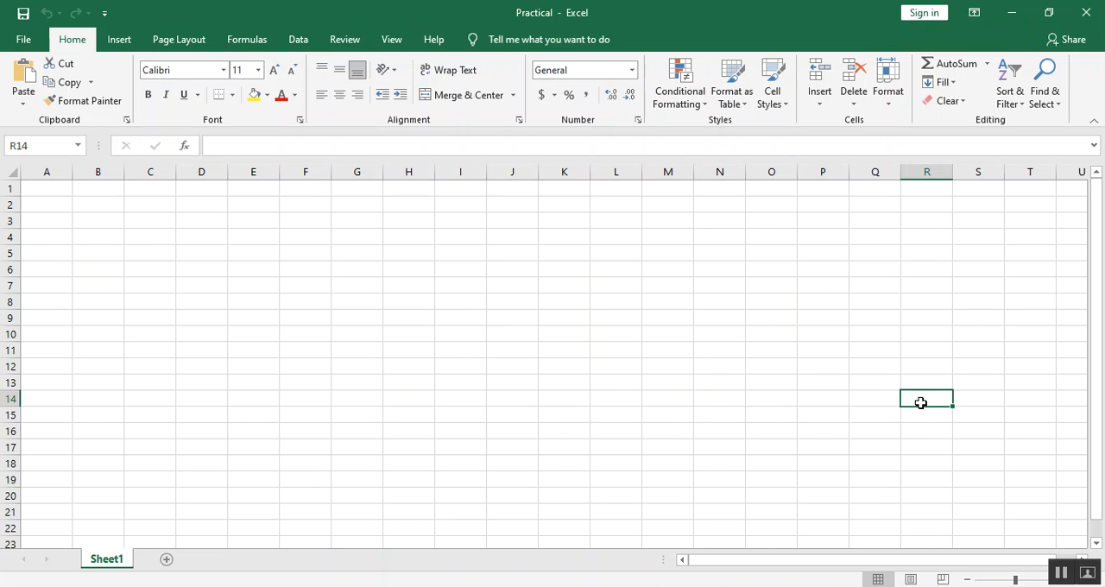
click(892, 337)
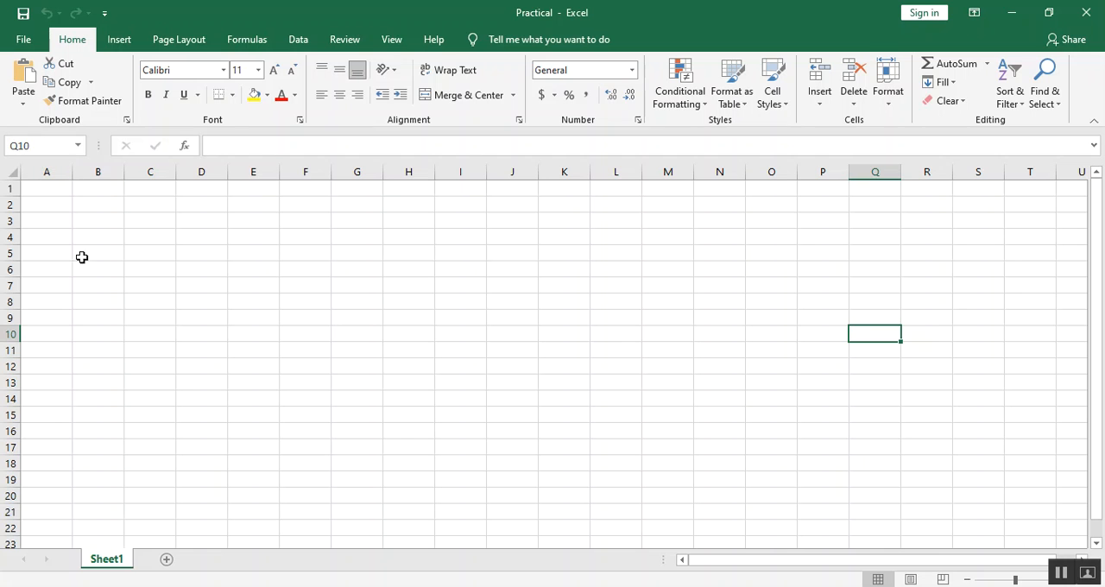
click(86, 284)
click(70, 372)
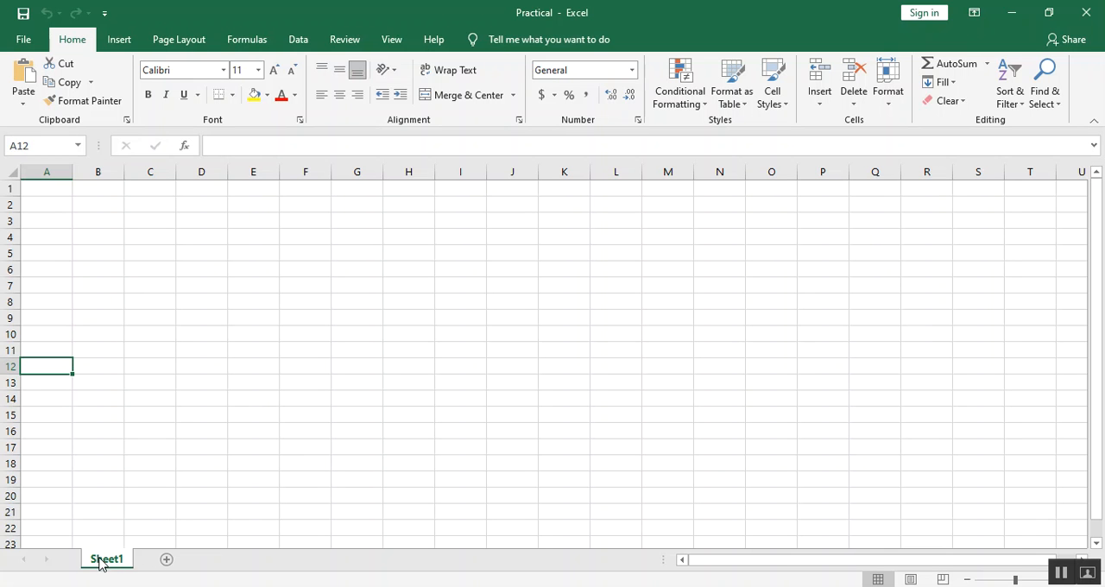
Add three new sheets to the workbook after Sheet1.
click(168, 559)
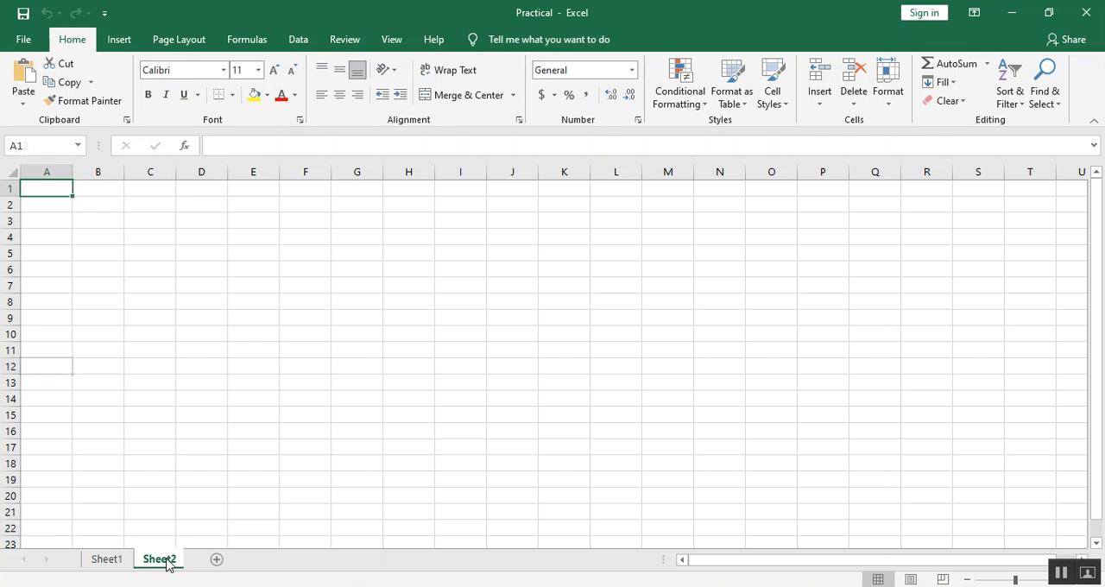
click(220, 560)
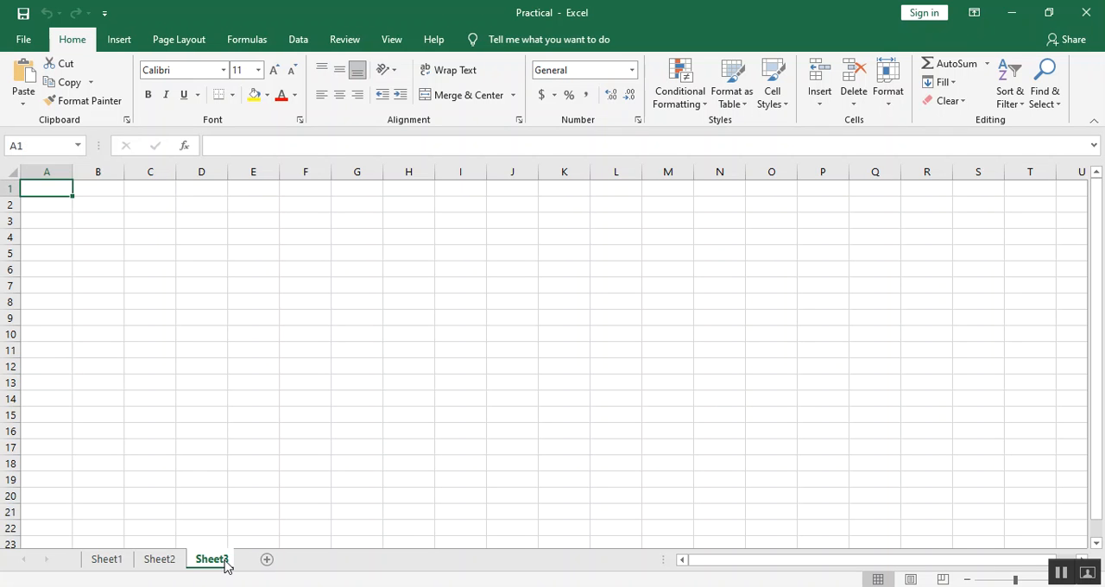
click(272, 562)
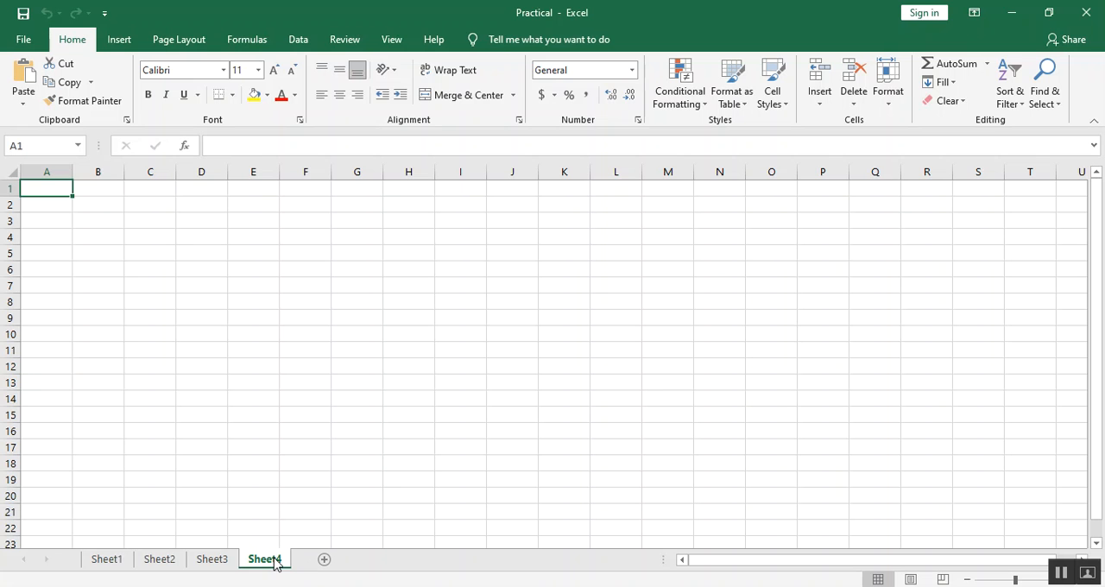
Rename Sheet1 as BSCS.
click(120, 561)
right_click(119, 562)
click(111, 562)
right_click(110, 562)
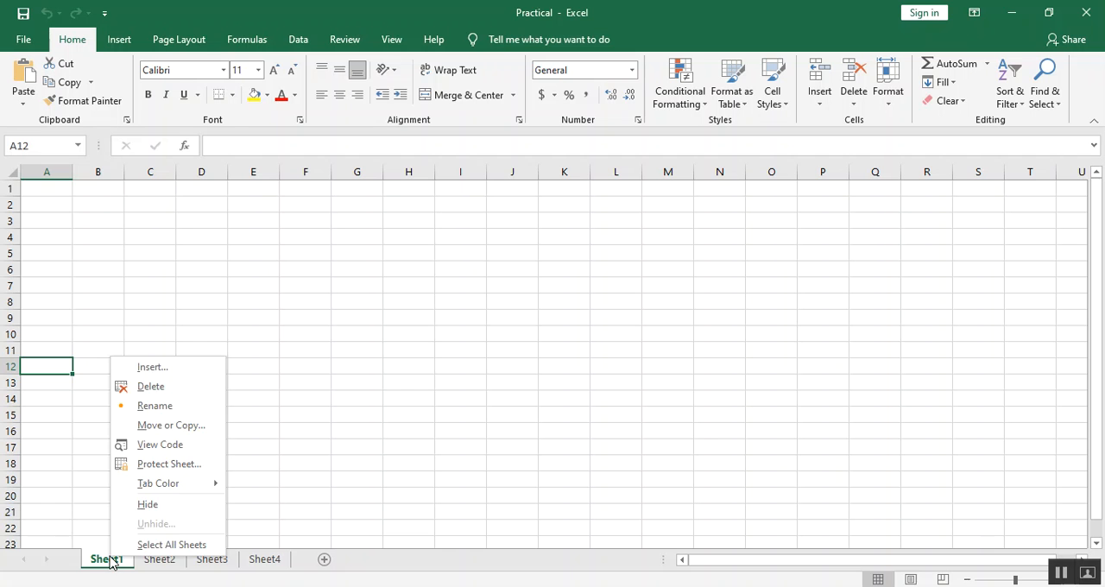
click(181, 407)
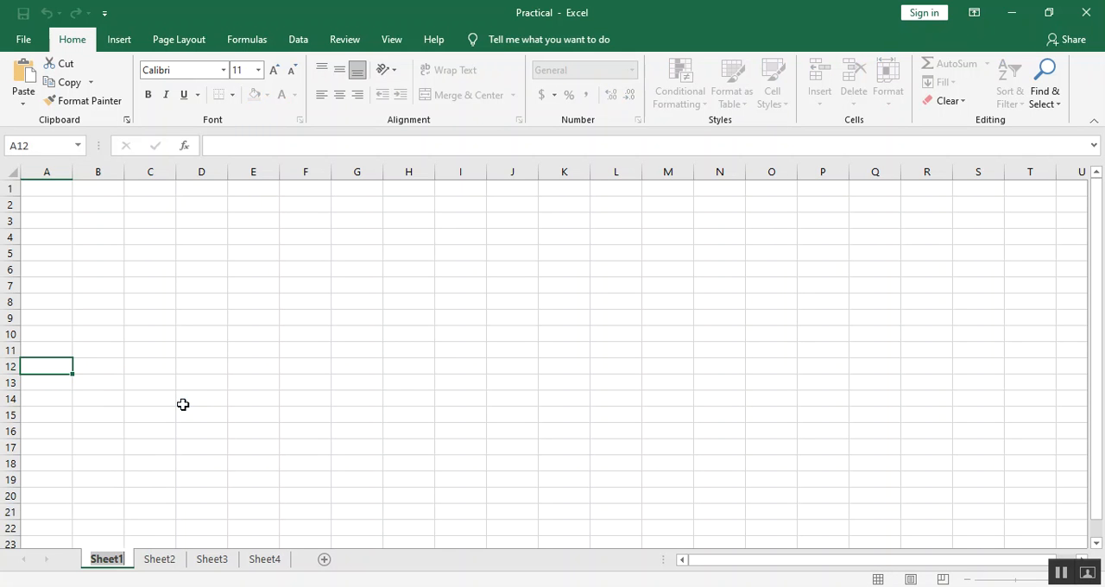
text(BSCS)
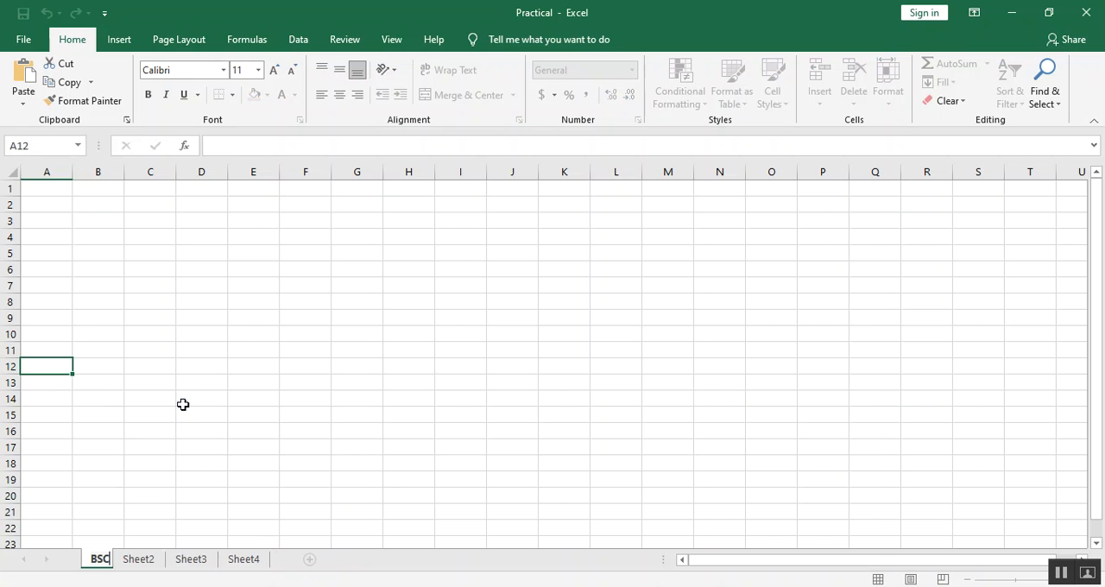
Rename Sheet2 as BS Math.
right_click(158, 561)
click(213, 403)
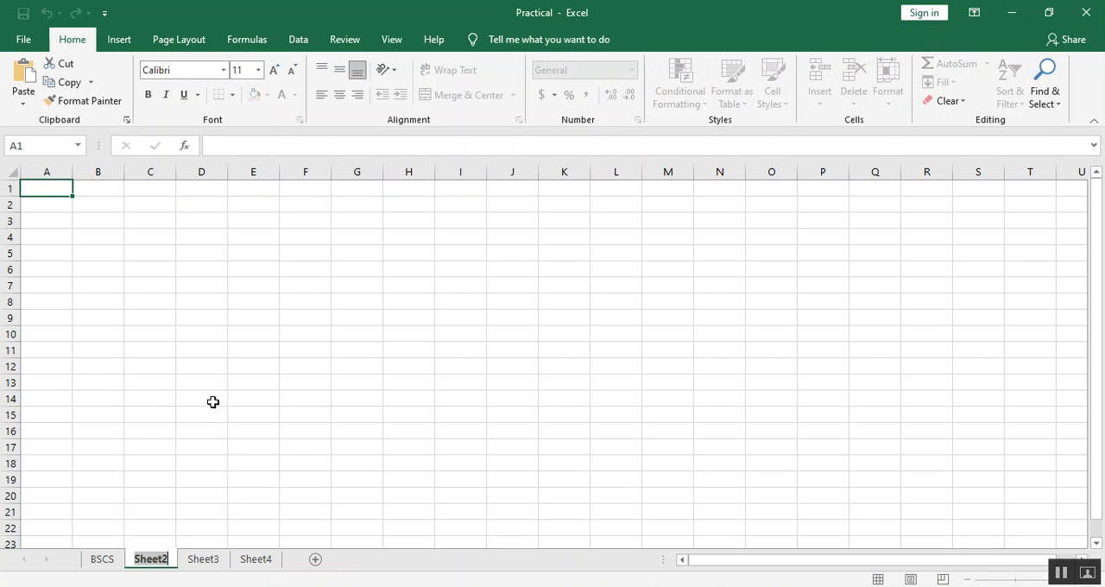
text(BS Math)
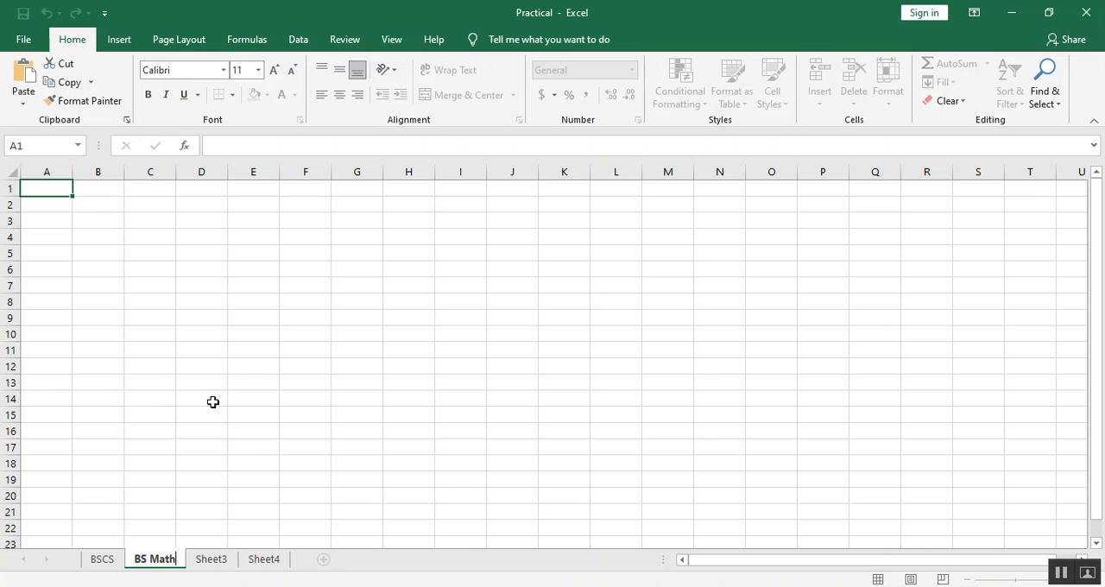
key(Return)
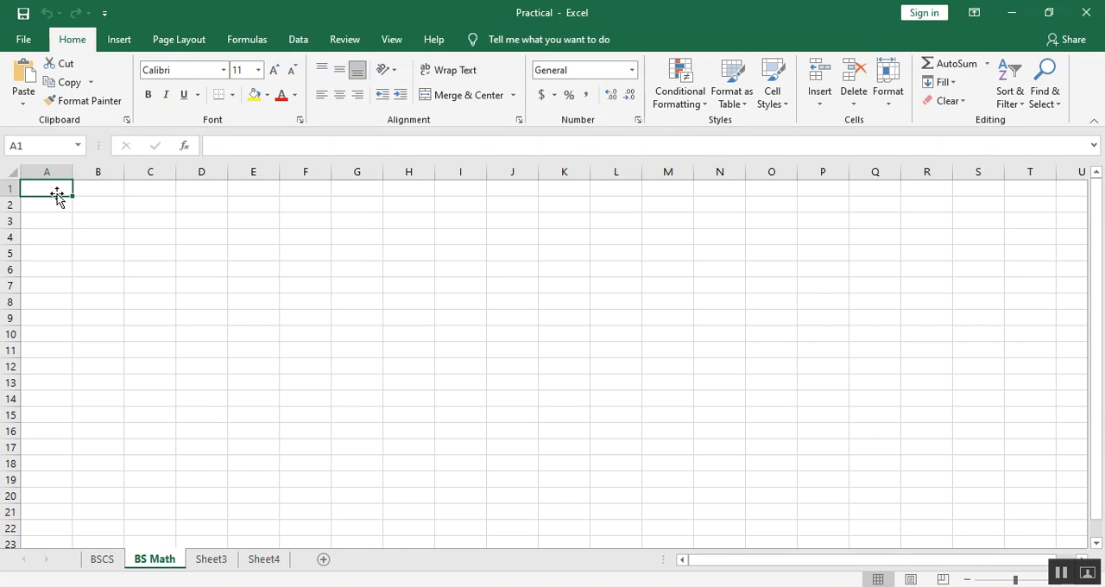
On the BS Math sheet, enter the column headings A in cell B4 and B in cell C4.
click(121, 243)
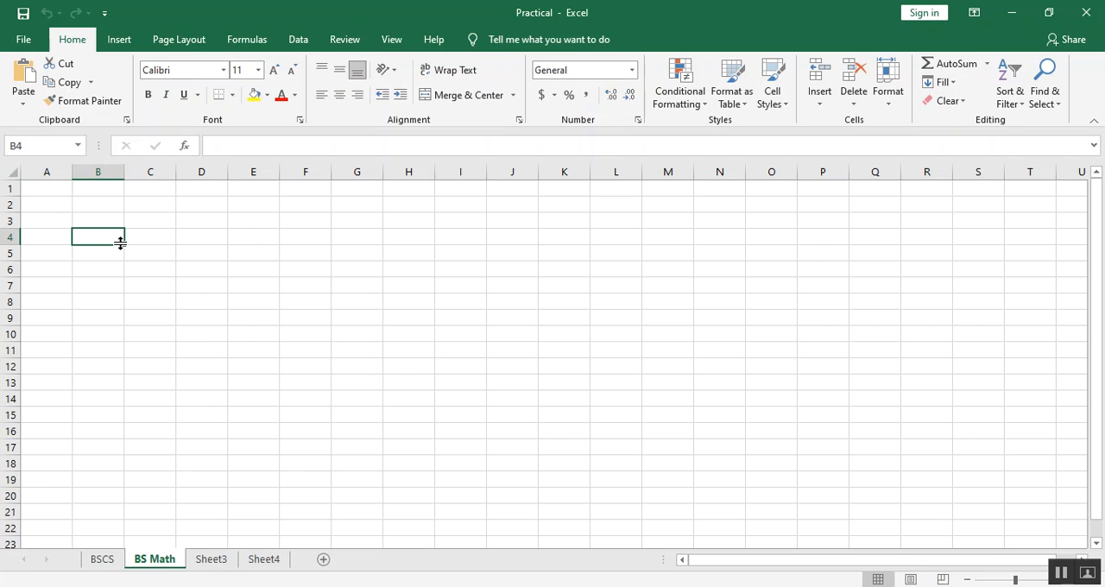
text(A)
key(Tab)
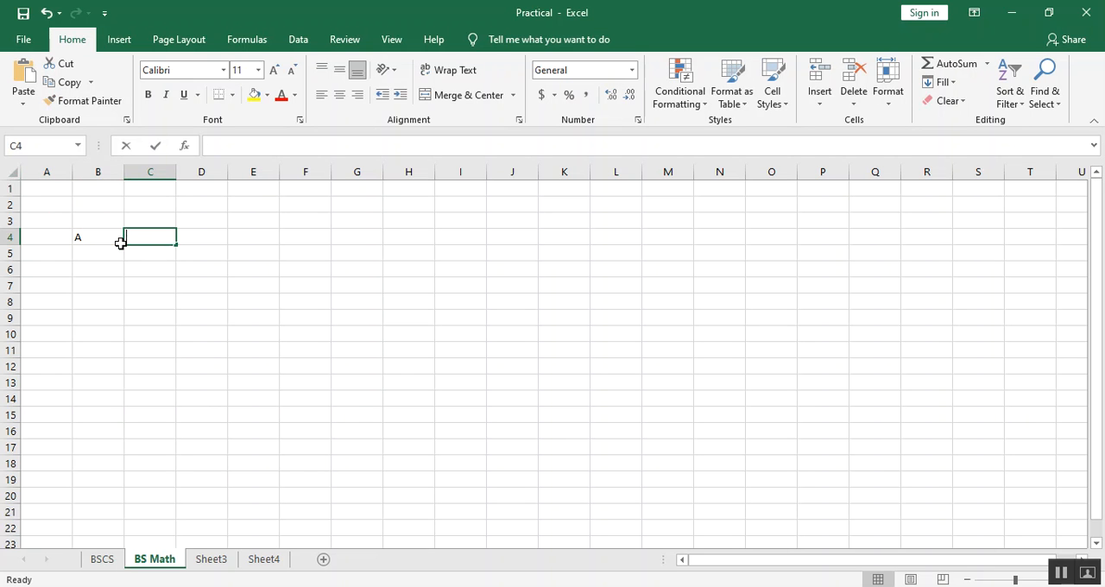
text(B)
key(Tab)
Enter the values 21, 23, 75 and 39 under heading A in cells B5 to B8.
click(112, 251)
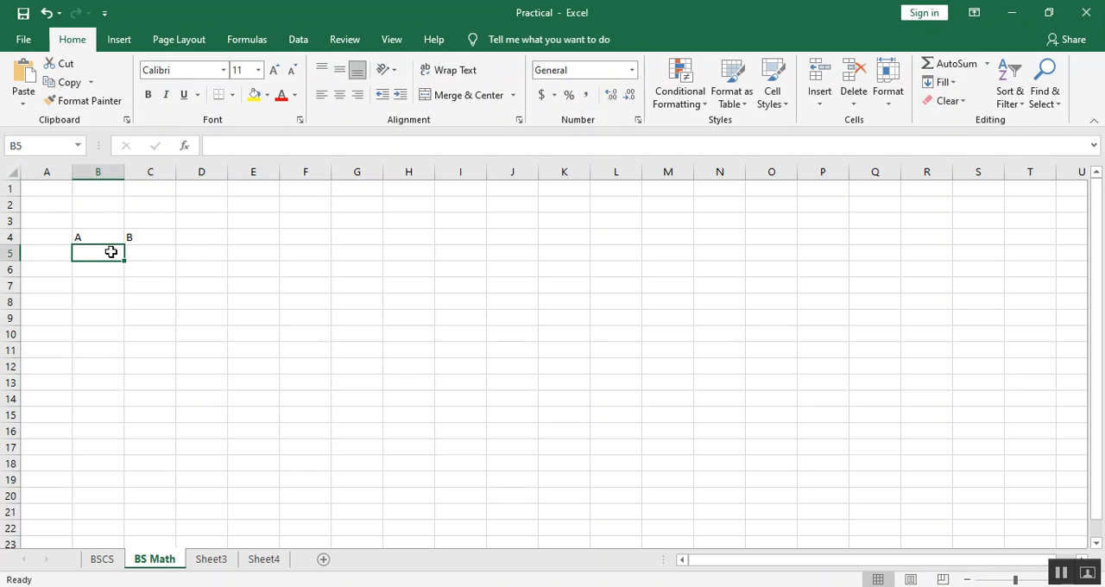
text(1)
key(Return)
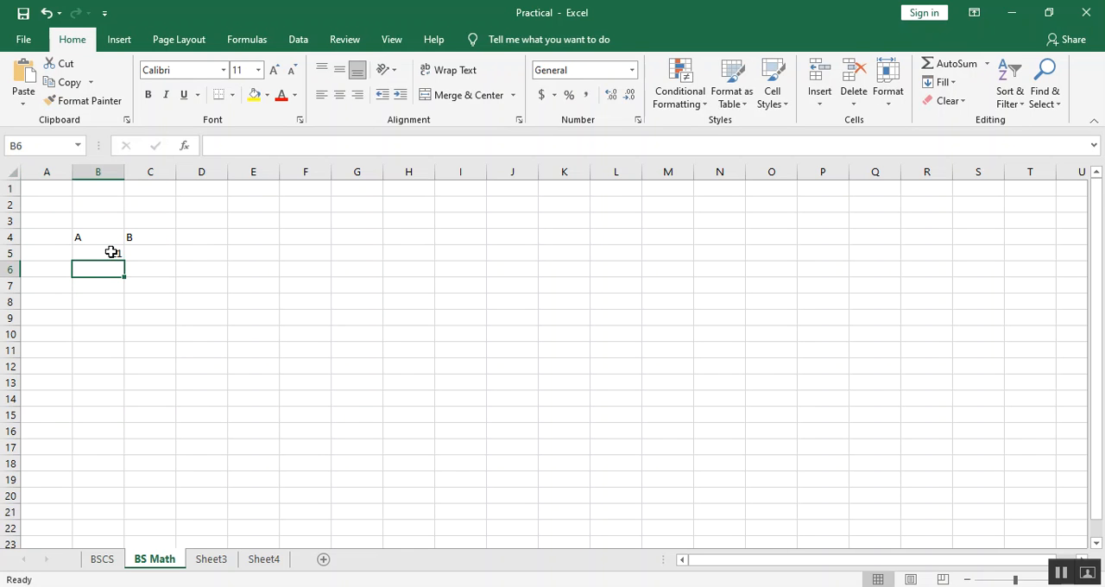
text(23)
key(Return)
text(75)
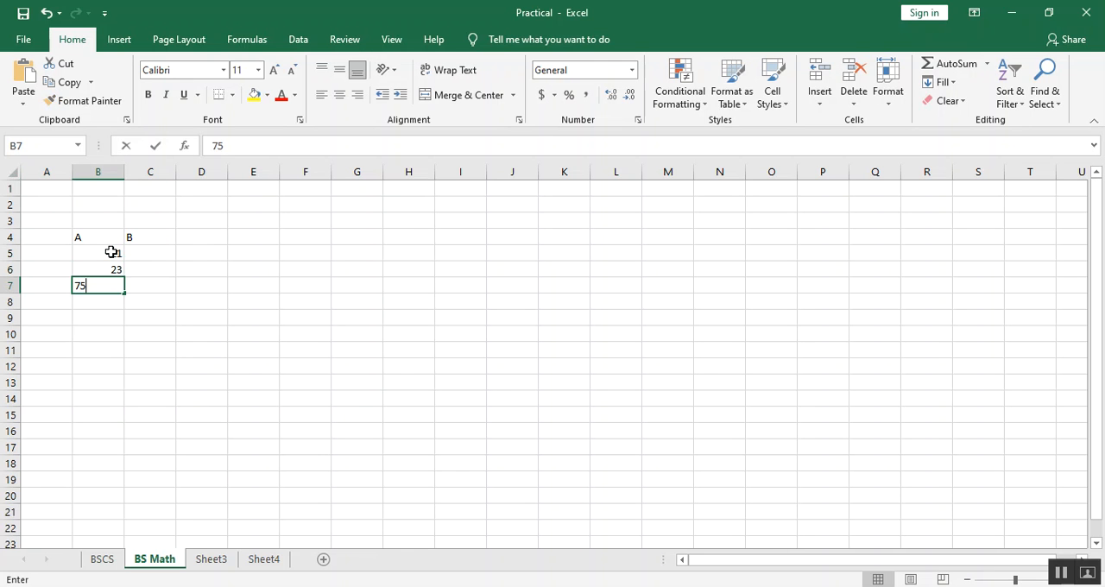
key(Return)
text(39)
key(Return)
Enter the values 1, 23, 459 and 6859 under heading B in cells C5 to C8.
key(Right)
key(Up)
key(Up)
key(Up)
key(Up)
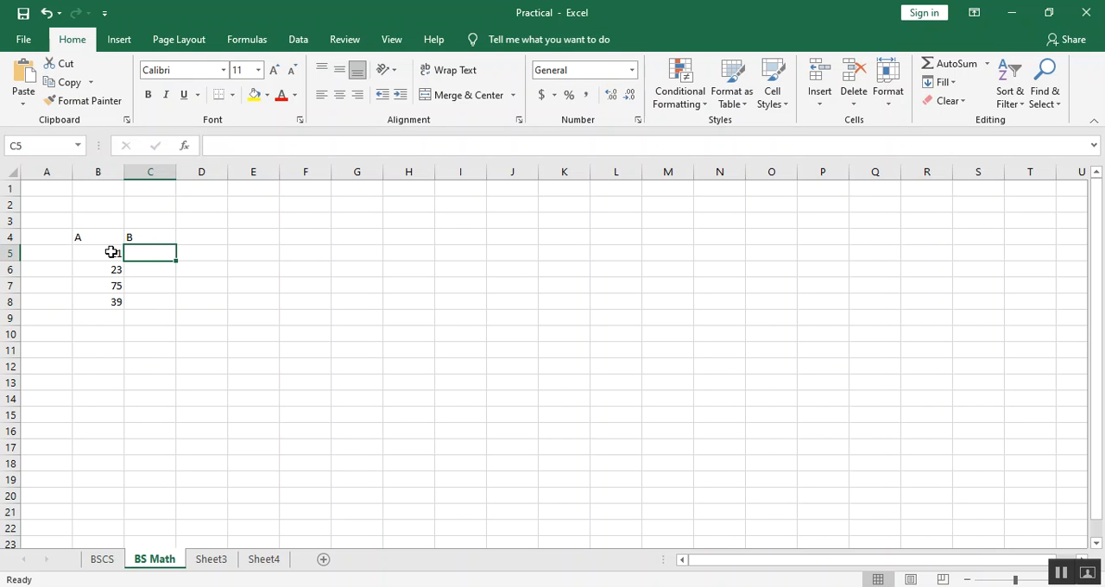
text(1)
key(Return)
text(23)
key(Return)
text(459)
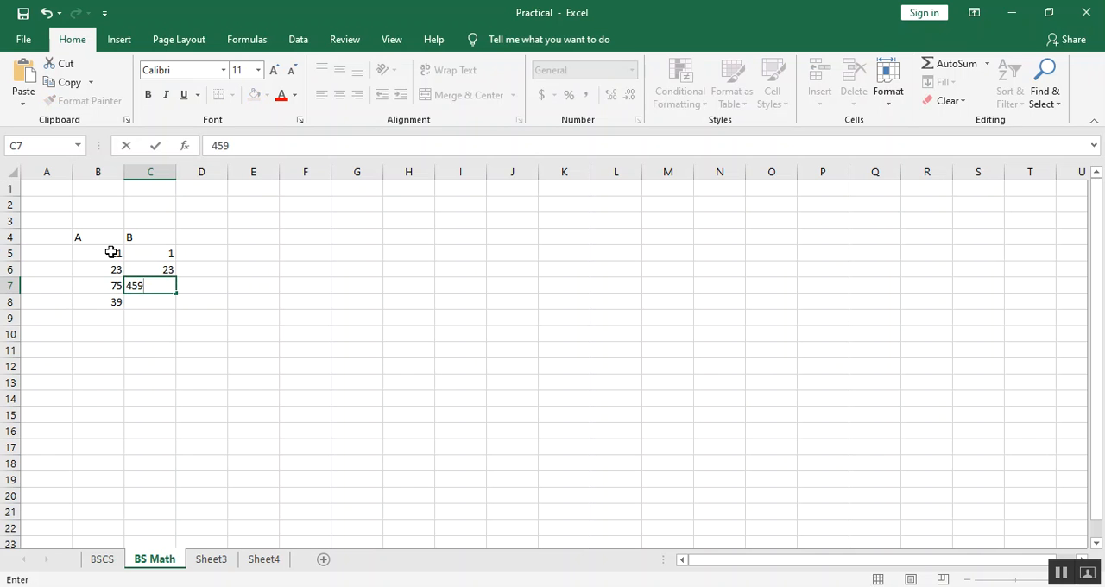
key(Return)
text(6859)
key(Return)
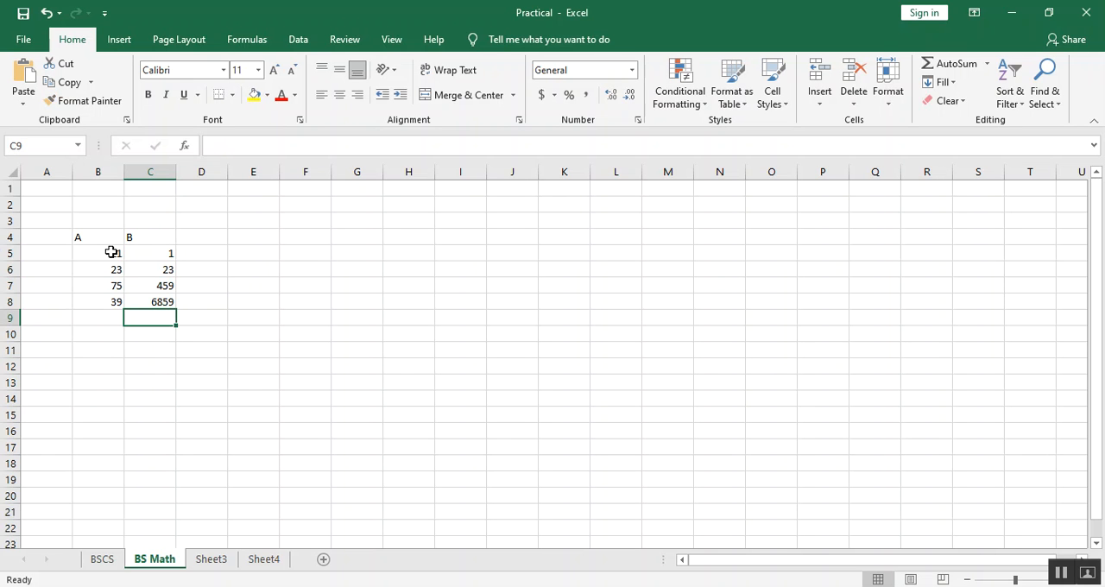
Edit the last value under heading B, in cell C8, to 68.
key(Up)
key(F1)
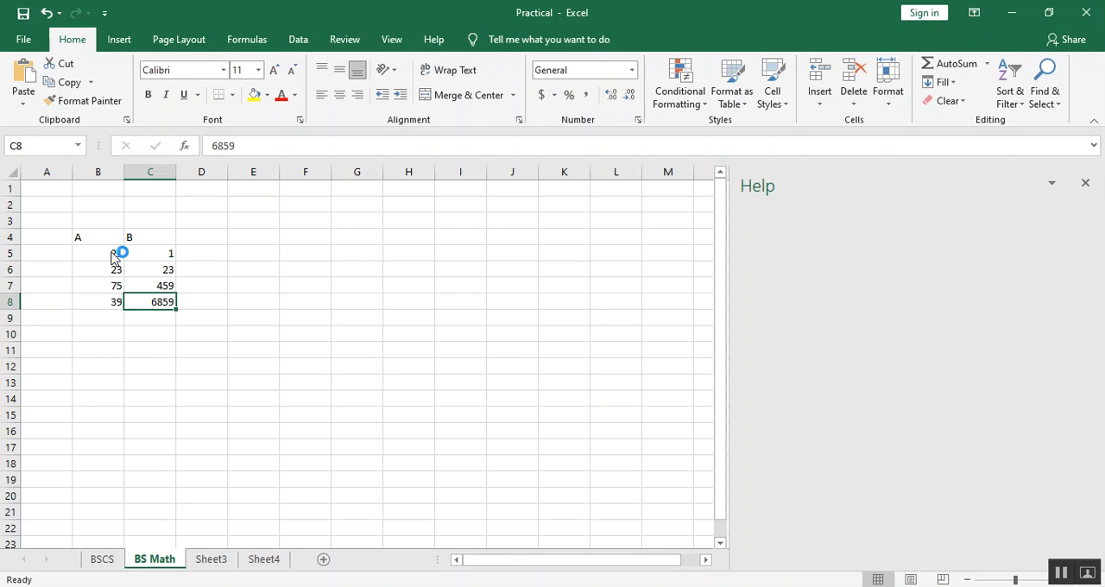
click(1085, 183)
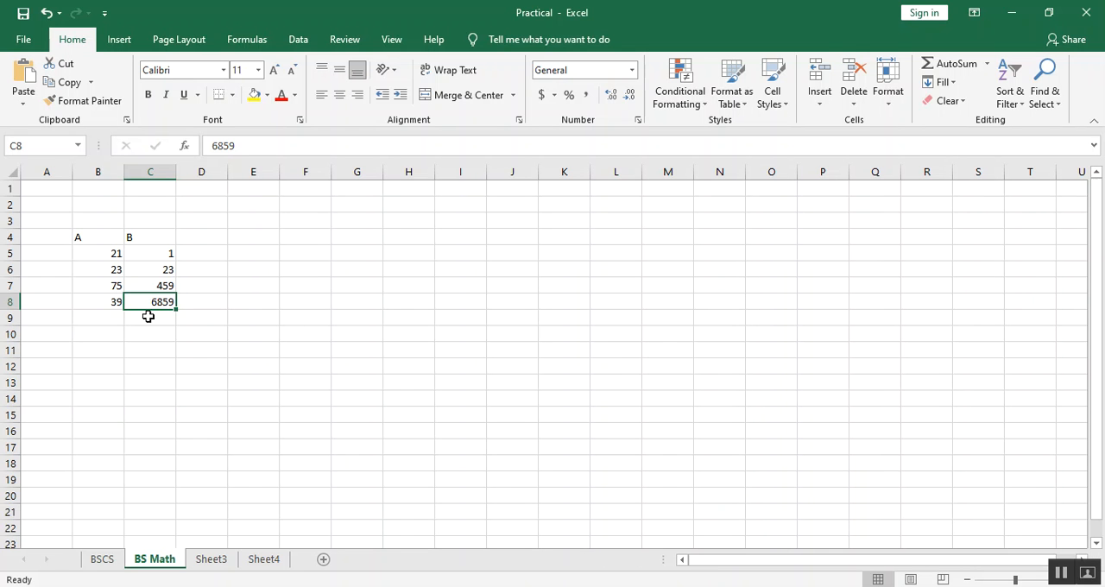
key(F2)
key(BackSpace)
key(BackSpace)
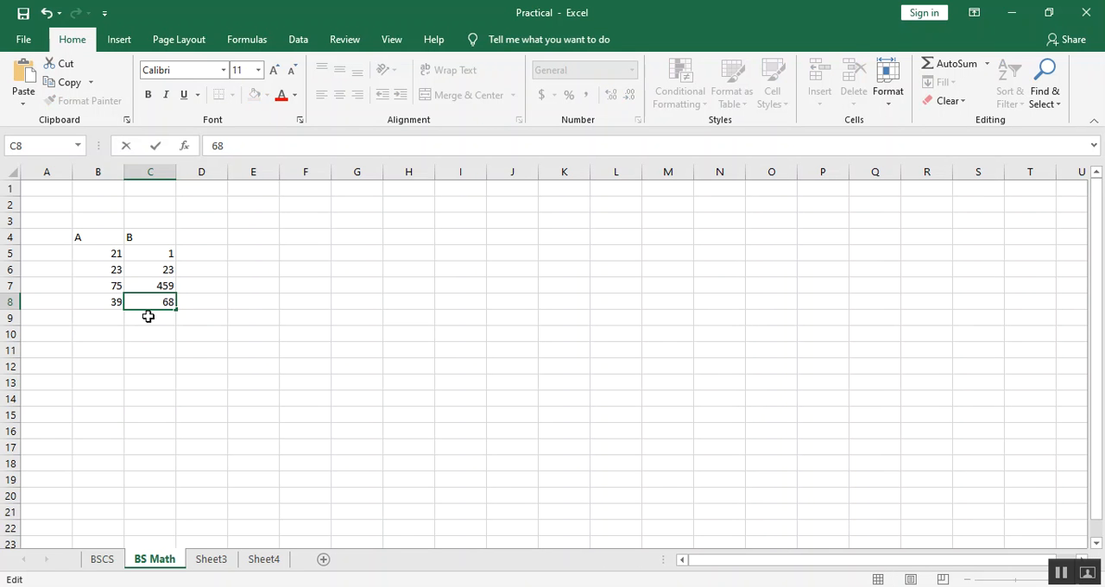
click(233, 337)
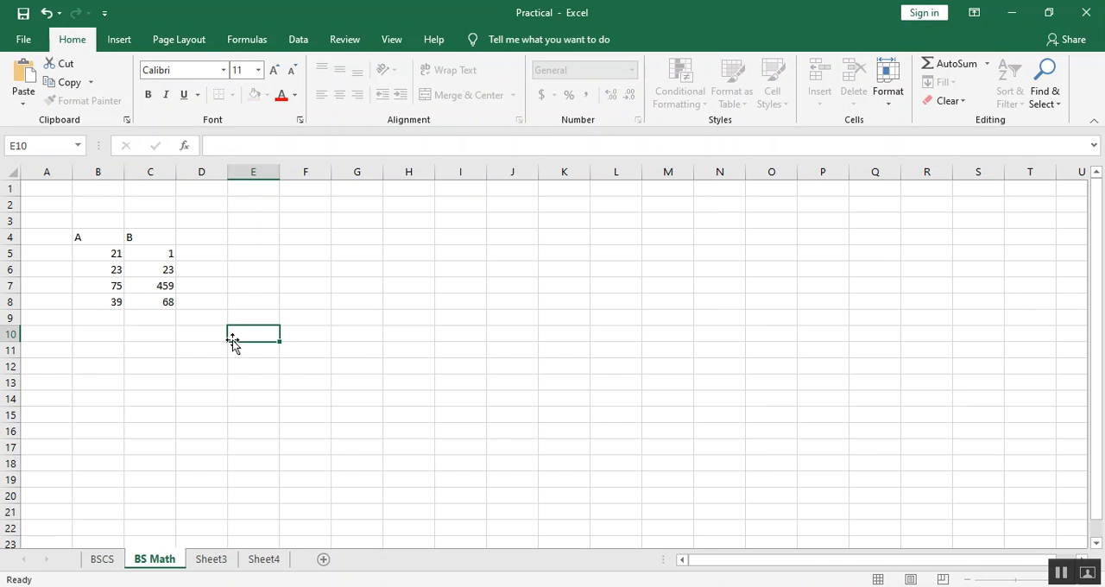
Enter the column headings A+B in cell D4 and A*B in cell E4.
click(209, 238)
text(A+B)
key(Tab)
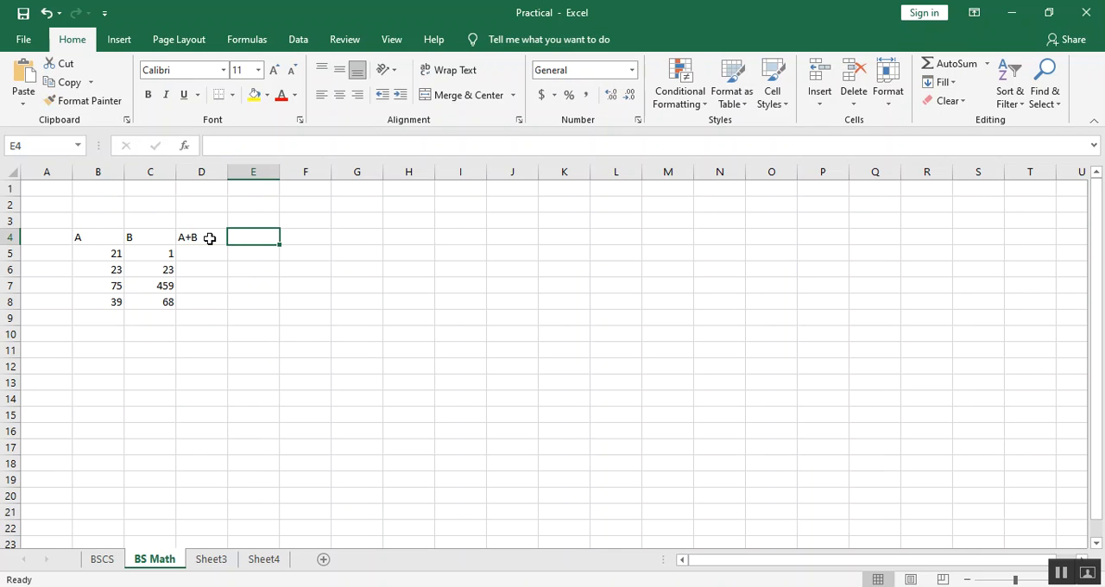
text(A)
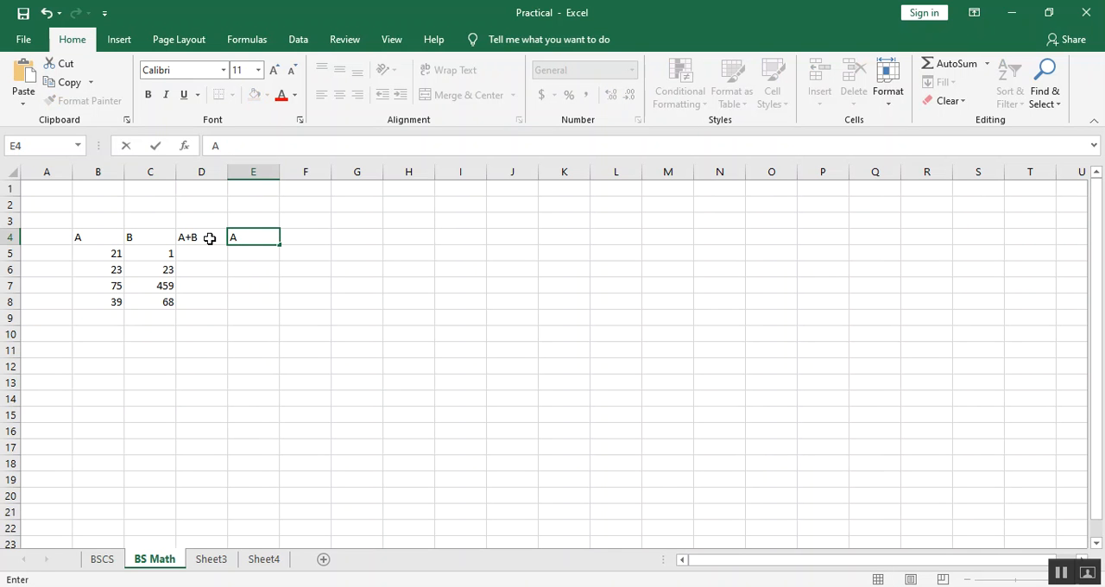
text(*B)
key(Tab)
Enter the column headings A/B in cell F4 and A-B in cell G4.
text(A)
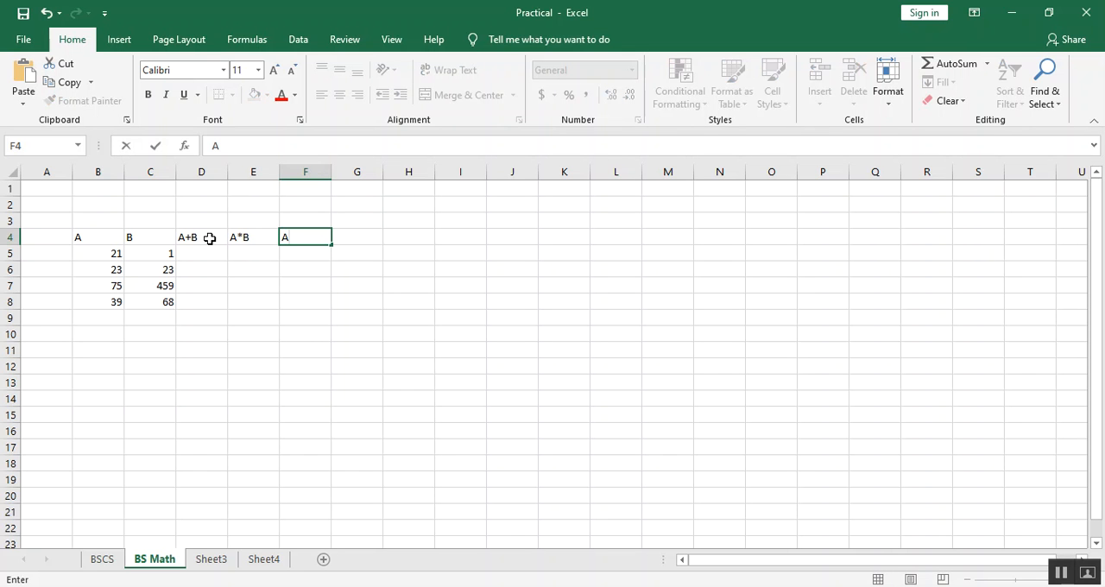
text(?B)
key(Tab)
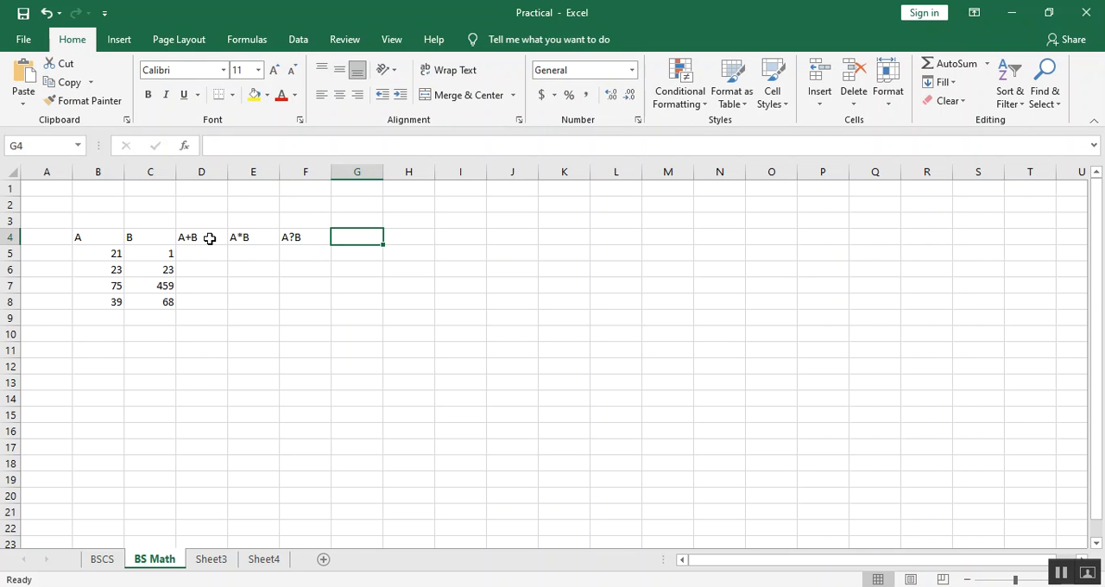
key(Left)
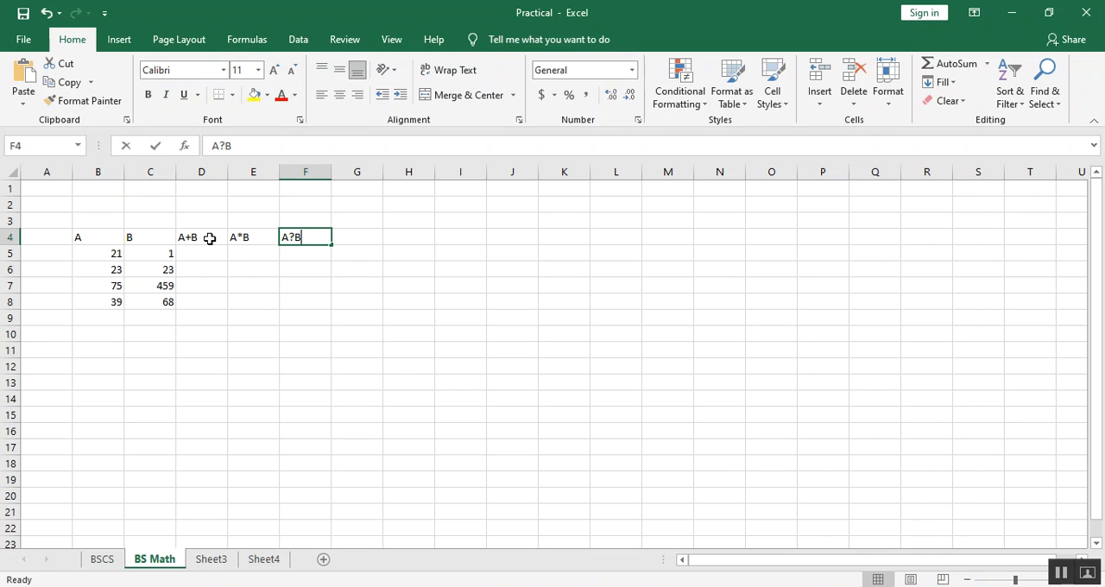
text(A/B)
key(Tab)
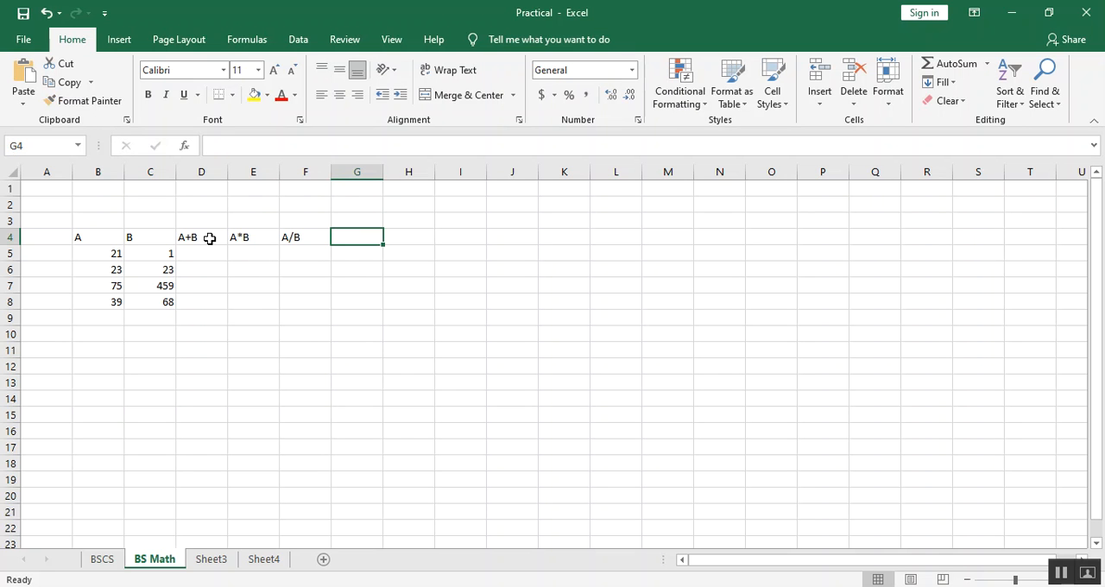
text(A-B)
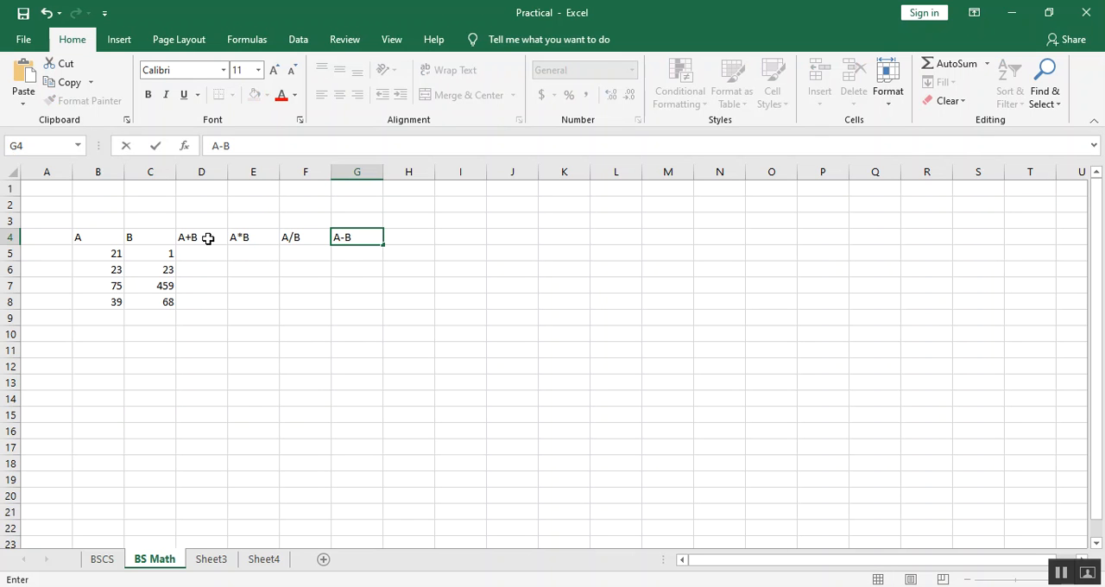
drag(199, 255, 375, 319)
click(281, 379)
Enter the addition formula =B5+C5 in cell D5 under the A+B heading.
click(201, 254)
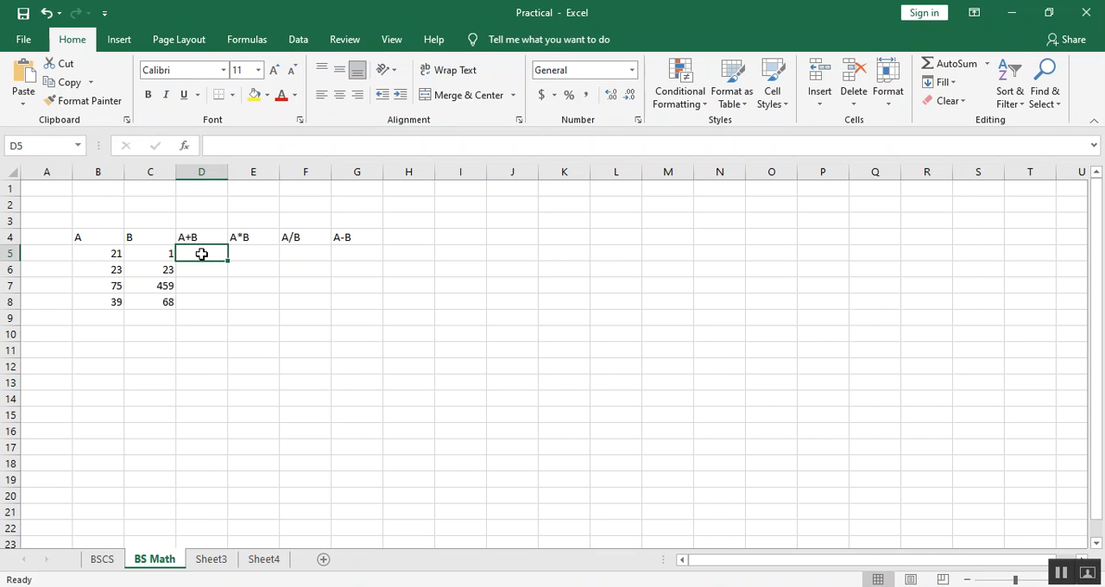
text(=)
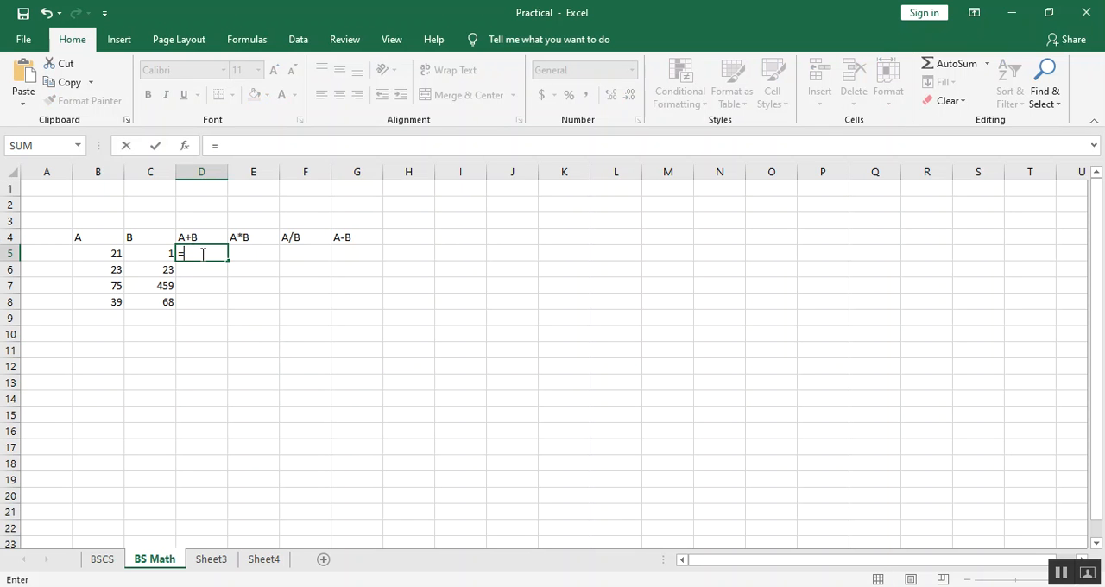
click(110, 255)
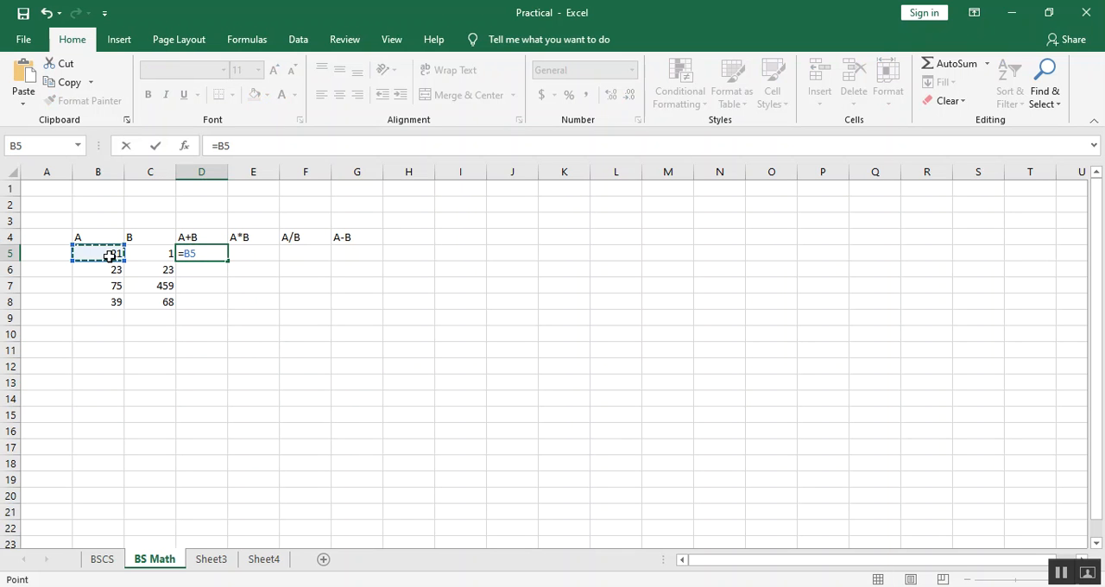
text(+)
click(150, 256)
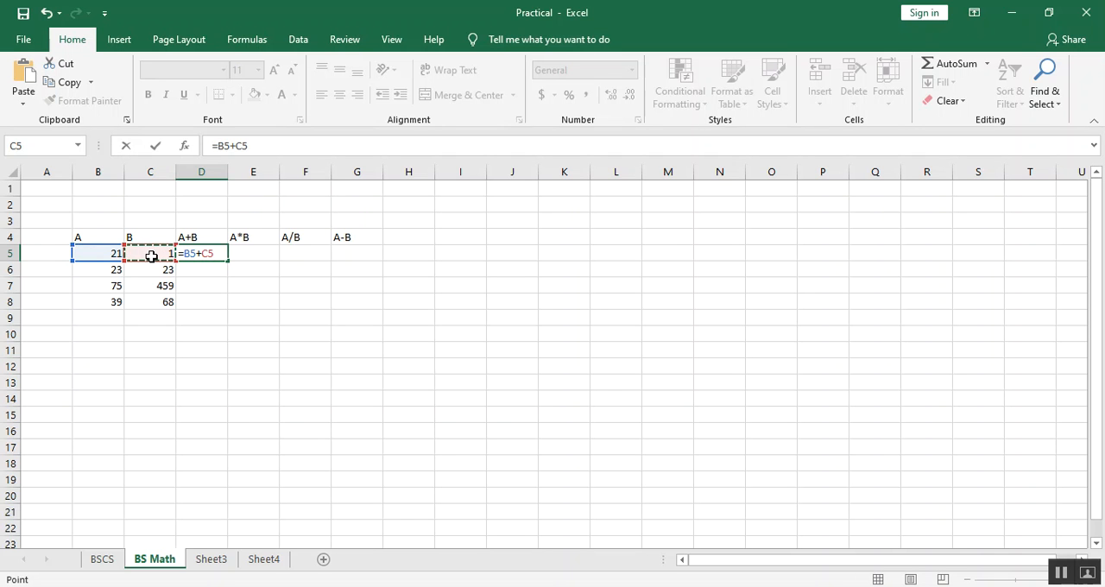
key(Return)
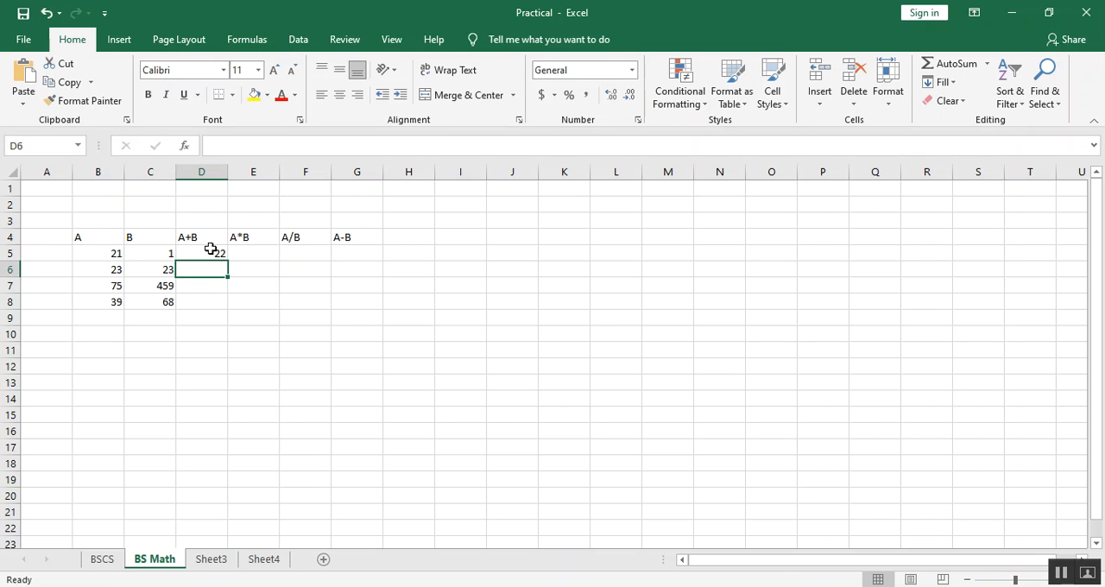
Fill the addition formula from cell D5 down through cell D8.
click(1062, 578)
click(211, 249)
click(212, 288)
click(212, 302)
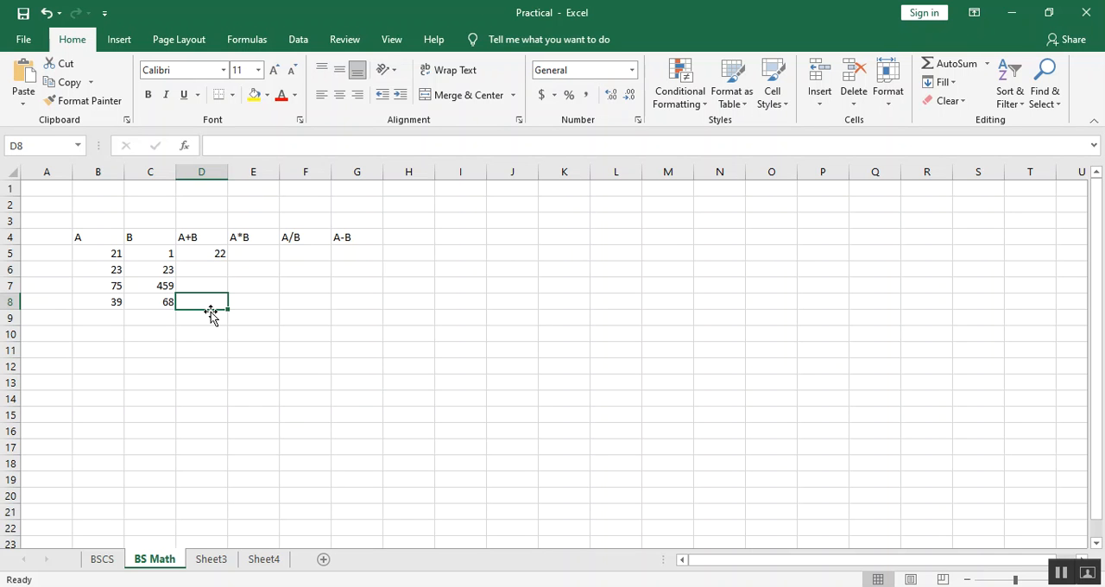
click(219, 259)
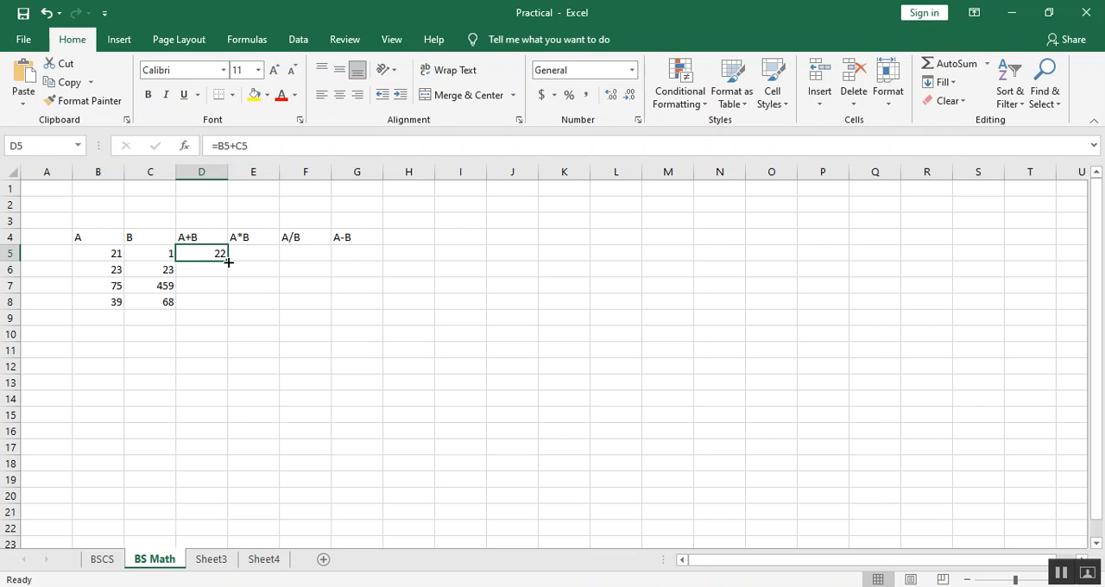
drag(228, 261, 228, 304)
click(300, 292)
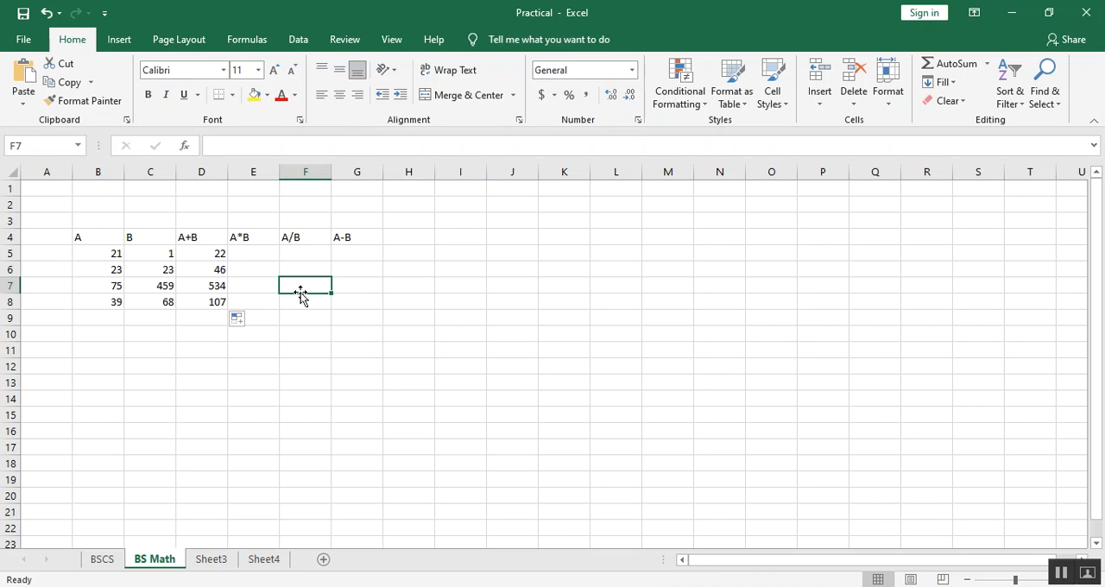
Enter the multiplication formula =B5*C5 in cell E5 under the A*B heading.
click(271, 257)
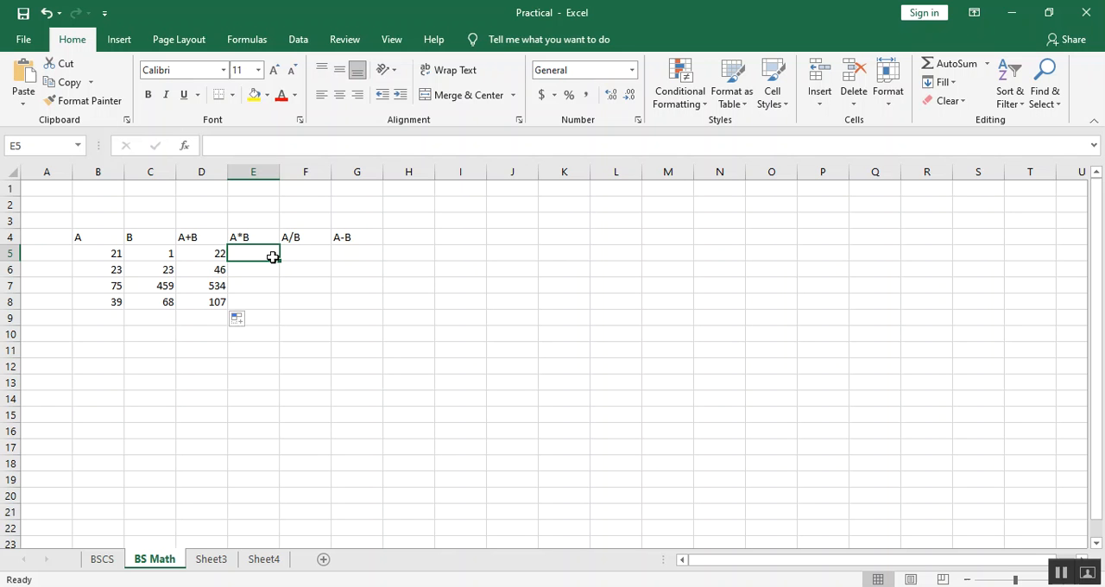
text(=)
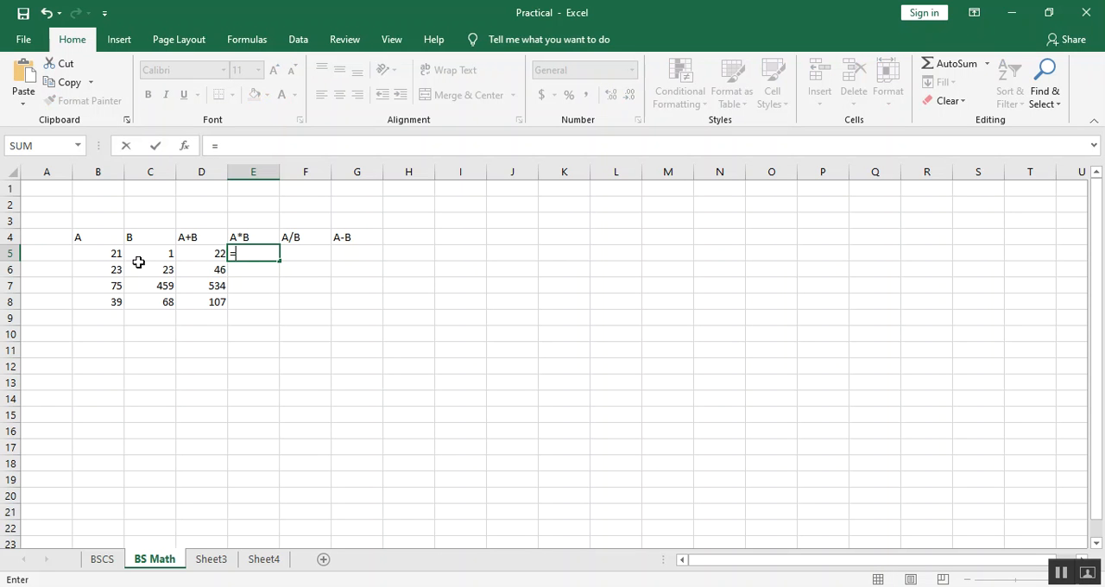
click(114, 254)
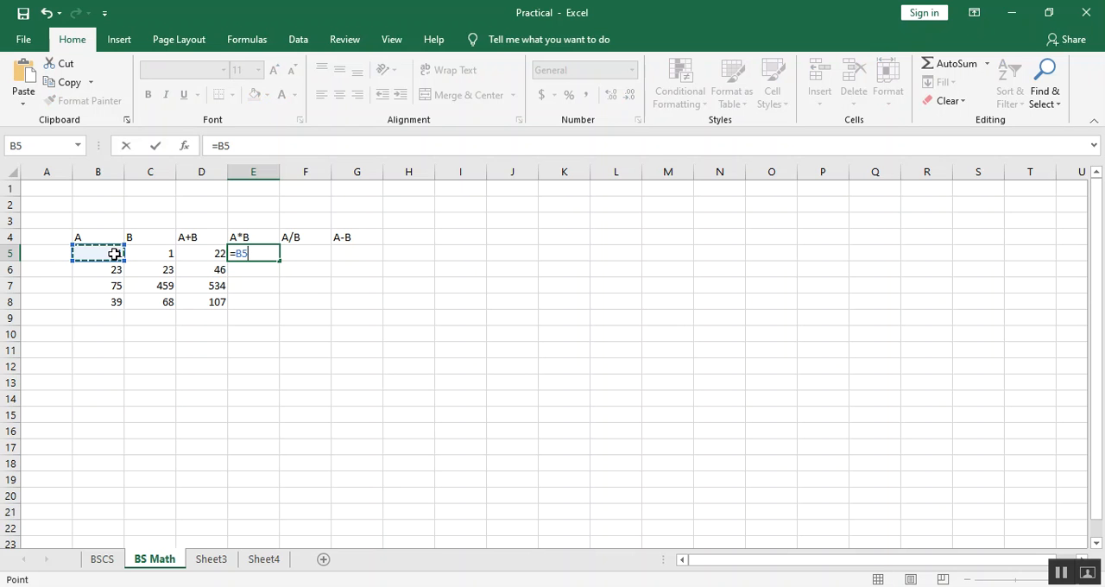
text(*)
click(153, 254)
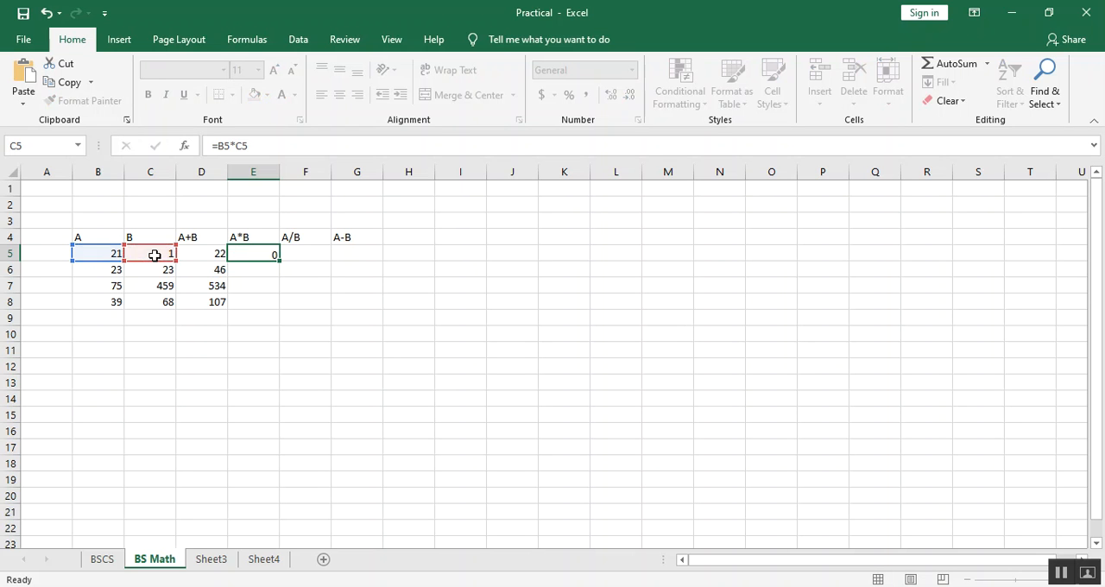
key(Return)
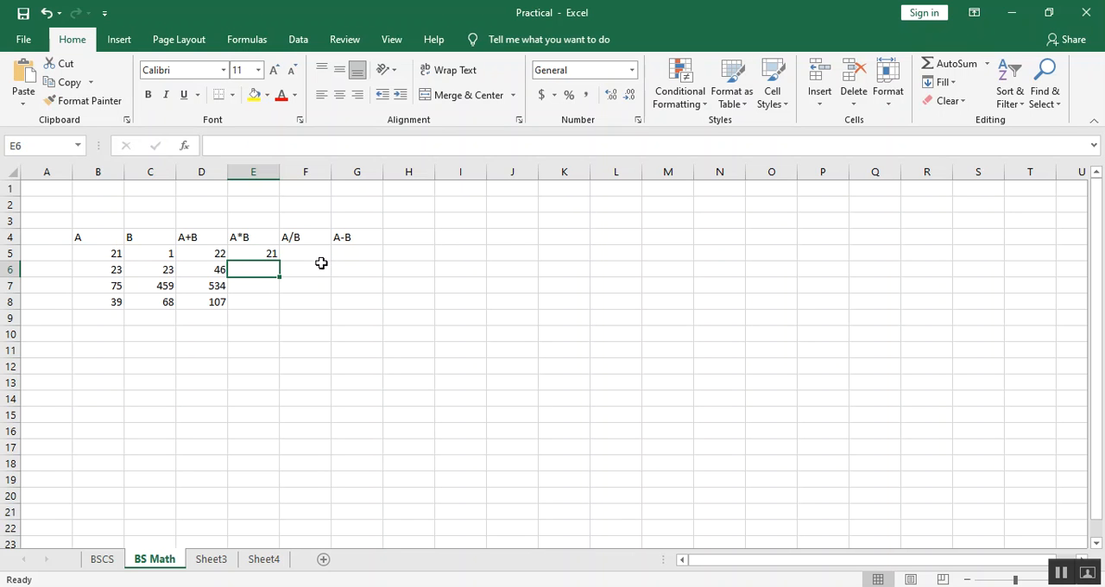
Enter the division formula =B5/C5 in cell F5 under the A/B heading.
click(320, 256)
text(=)
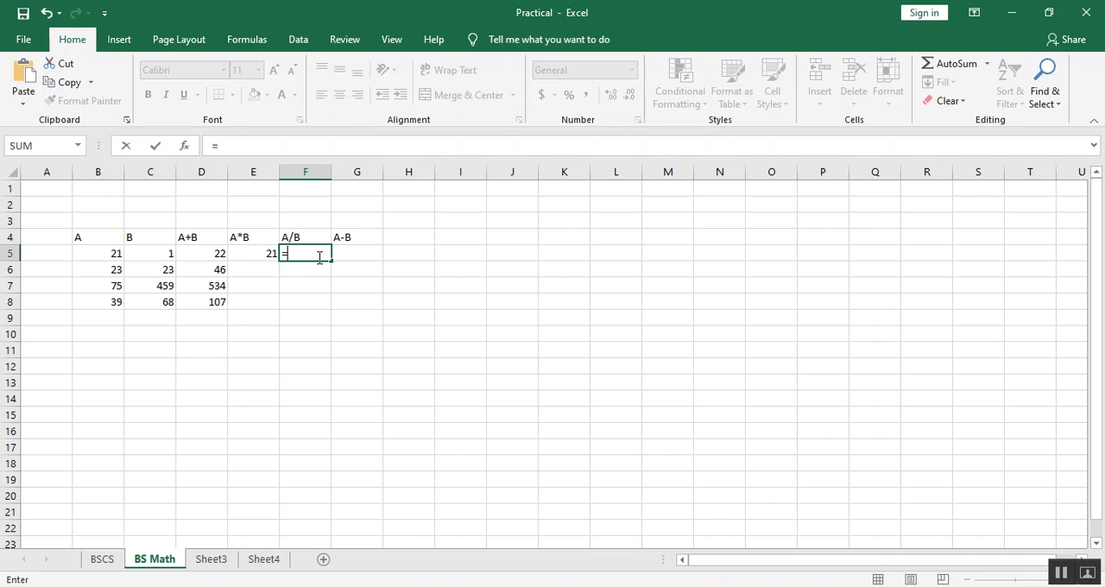
click(104, 253)
text(/)
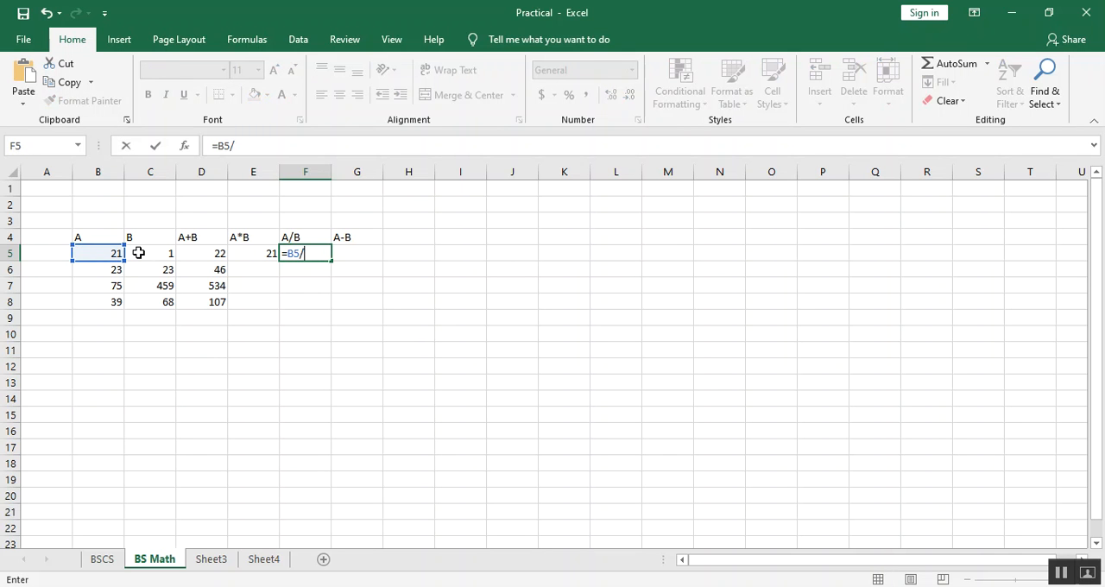
click(138, 253)
key(Return)
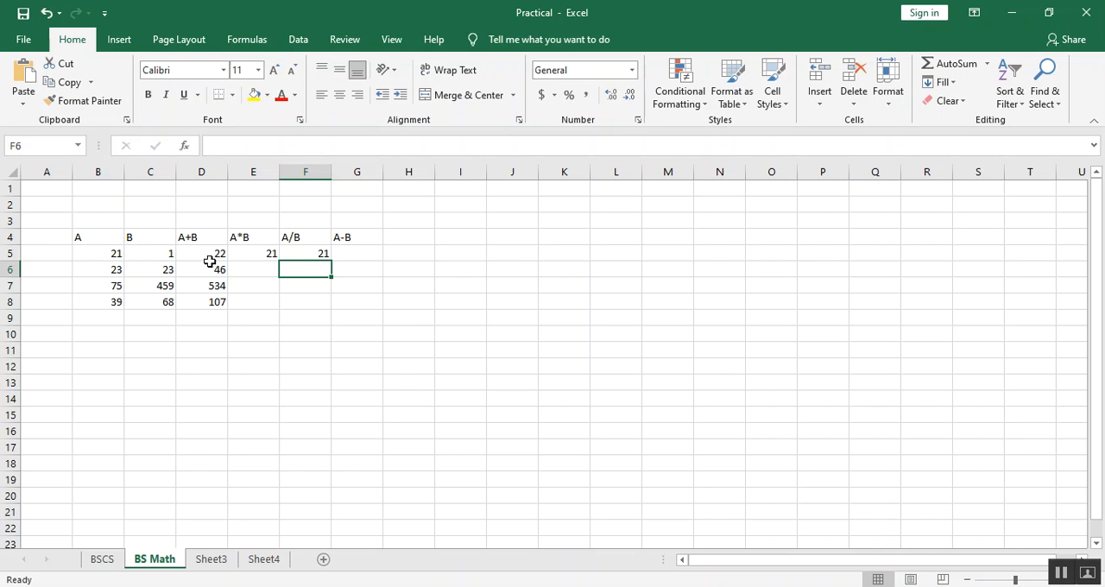
Enter the subtraction formula =B5-C5 in cell G5 under the A-B heading.
key(Up)
key(Right)
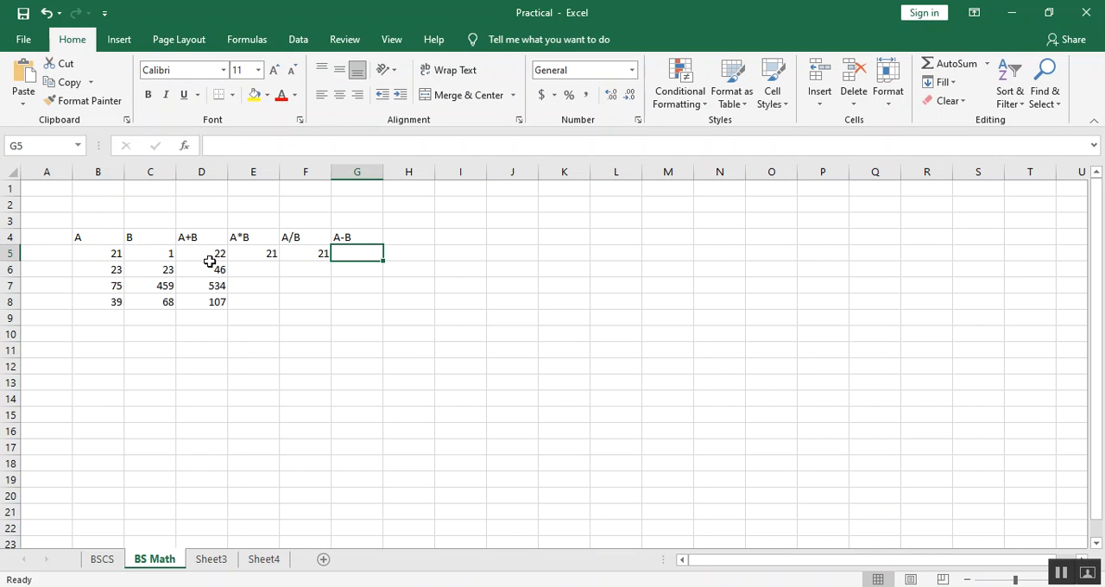
text(=)
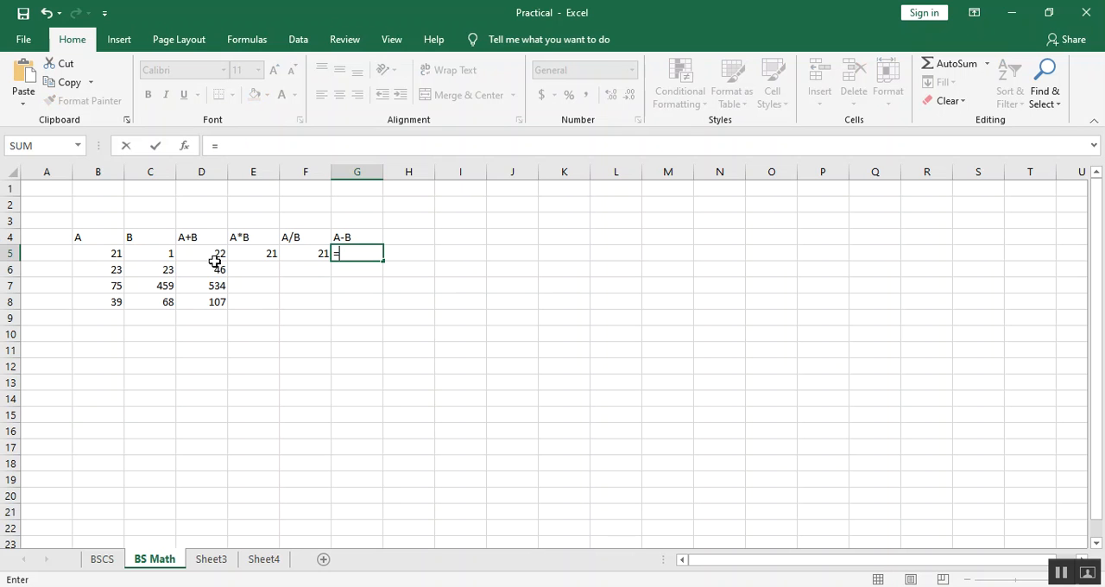
click(105, 253)
text(-)
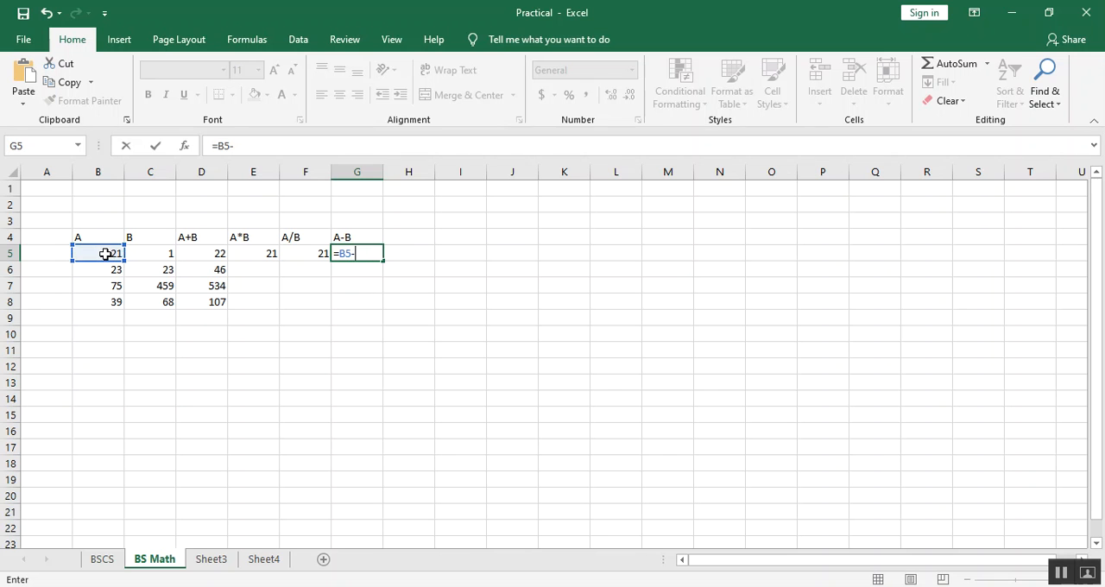
click(140, 254)
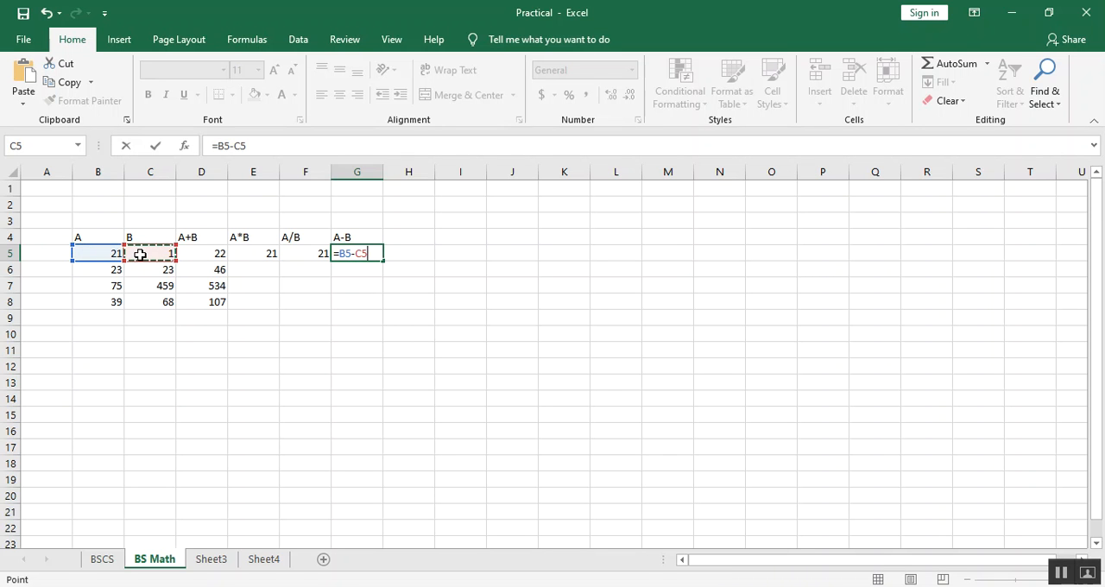
key(Return)
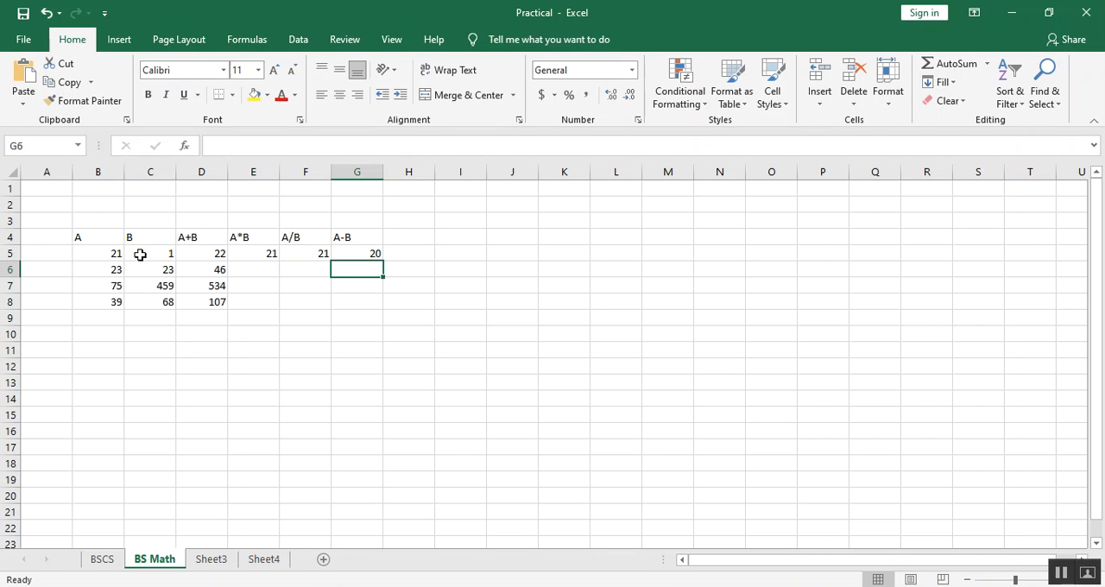
Fill the multiplication, division and subtraction formulas from cells E5 to G5 down through row 8.
click(253, 255)
drag(254, 255, 385, 308)
click(503, 400)
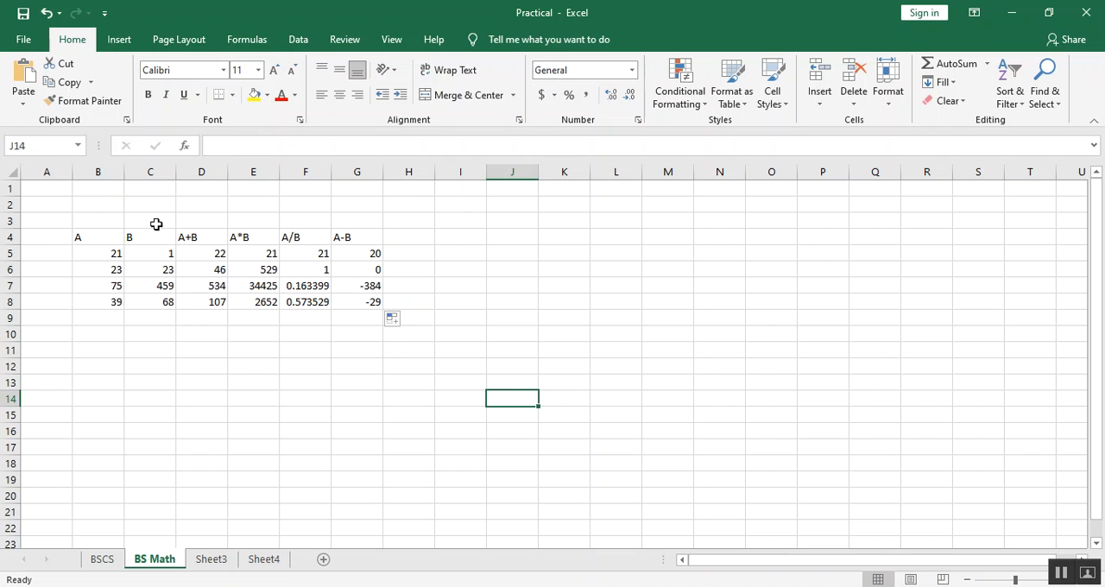
drag(110, 236, 372, 316)
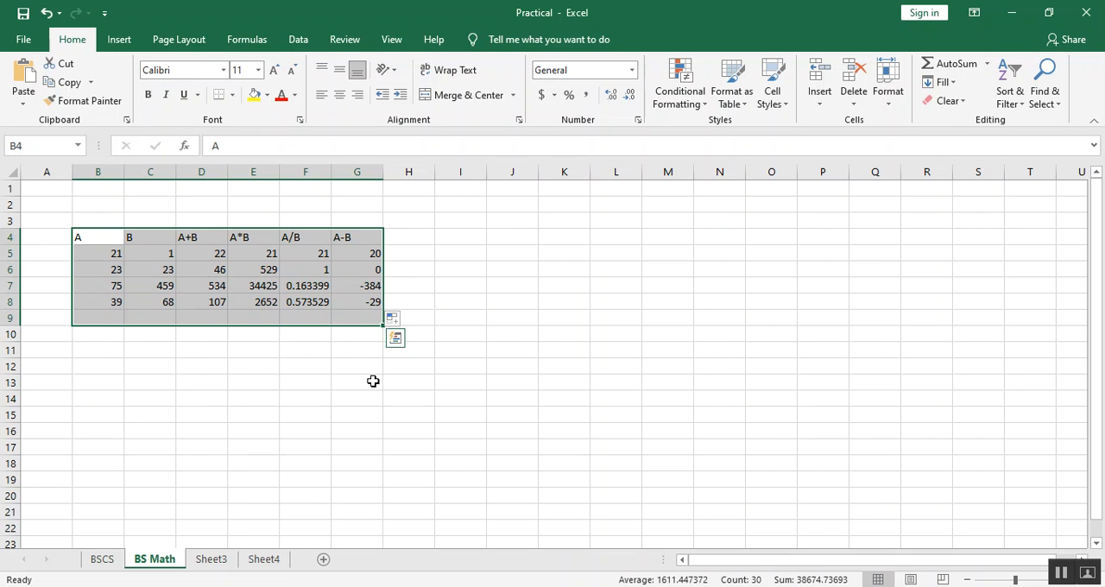
click(373, 412)
drag(192, 237, 384, 239)
click(448, 351)
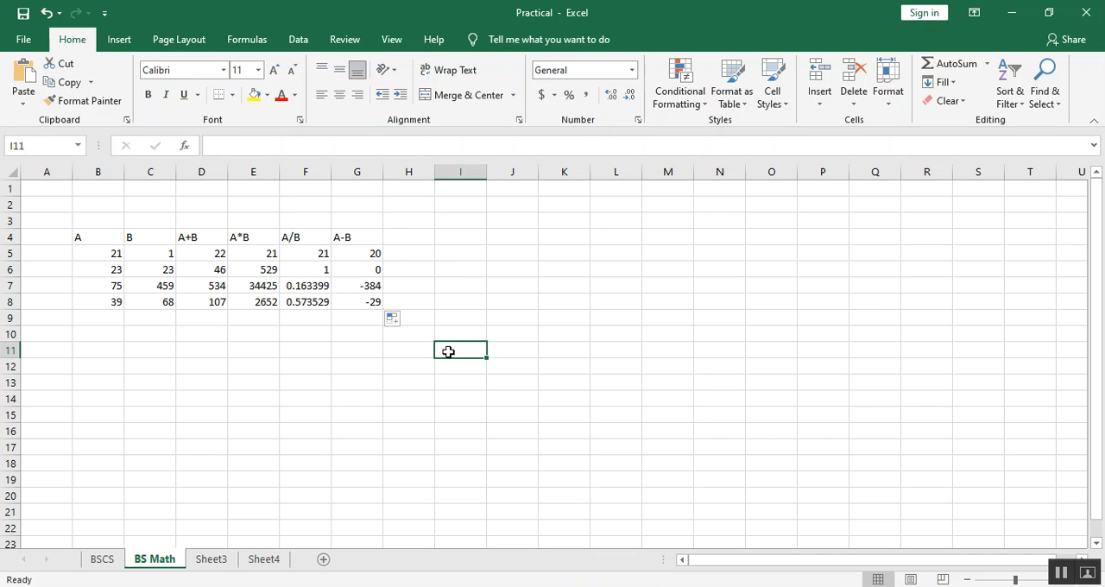
Set the font size of the range B3:H9, which holds the arithmetic table, to 16.
drag(95, 229, 398, 320)
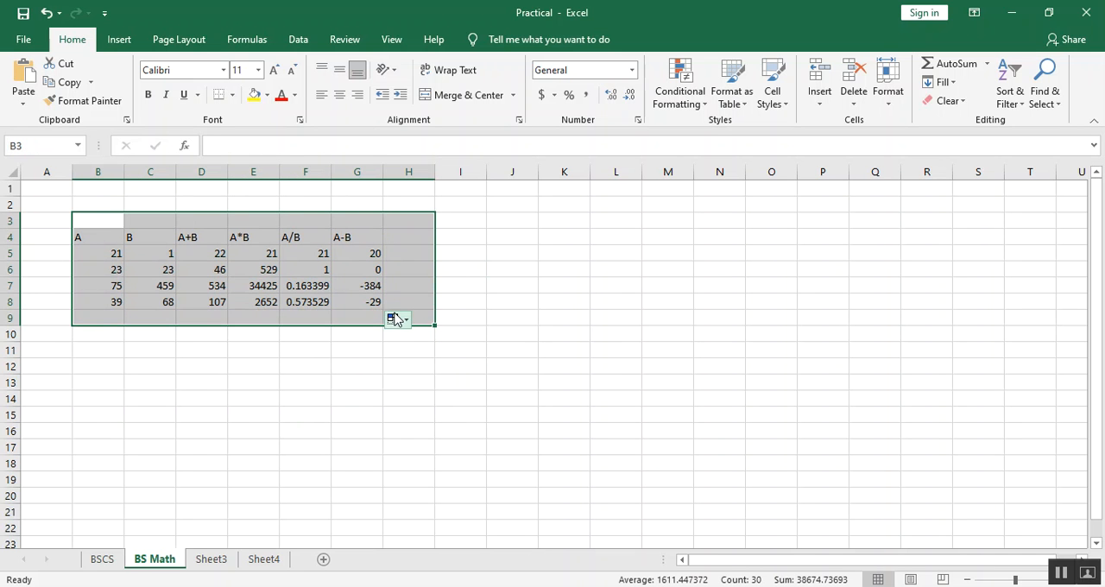
click(258, 72)
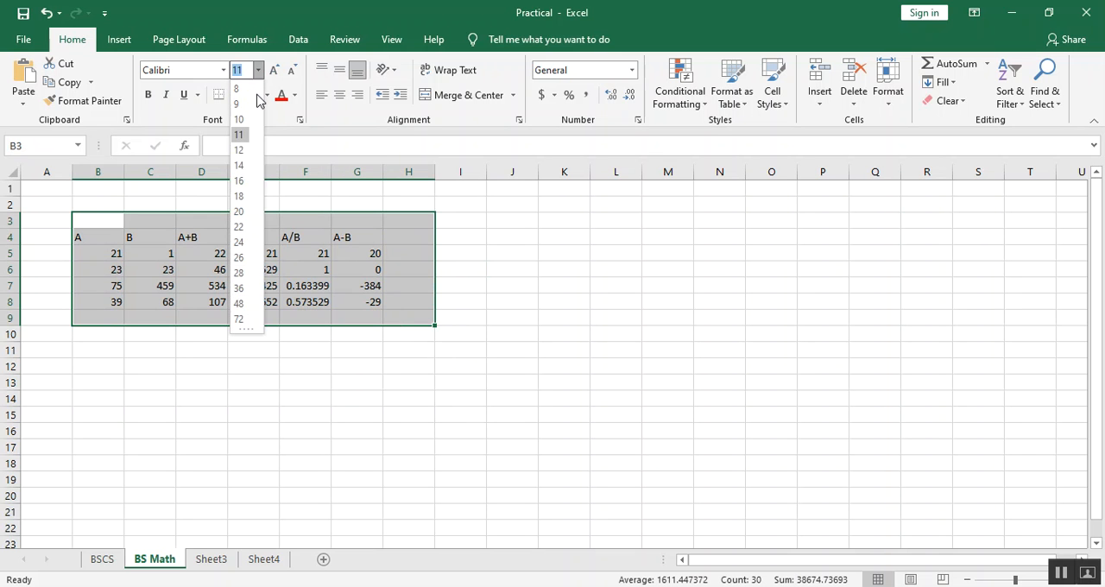
click(242, 182)
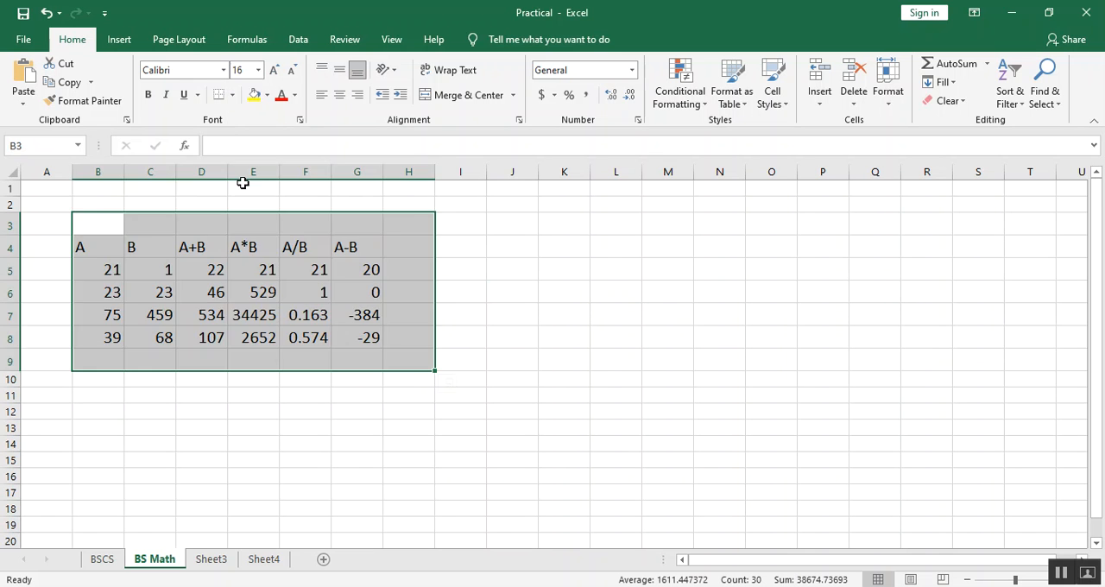
Set the font of the range B3:H9, which holds the arithmetic table, to Times New Roman.
click(192, 70)
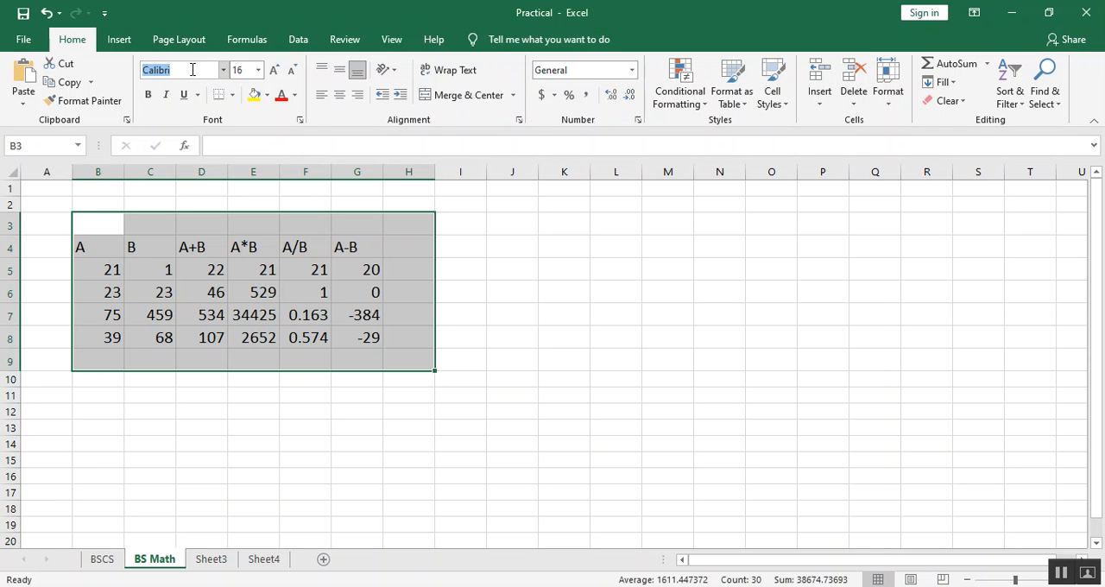
text(times)
key(Return)
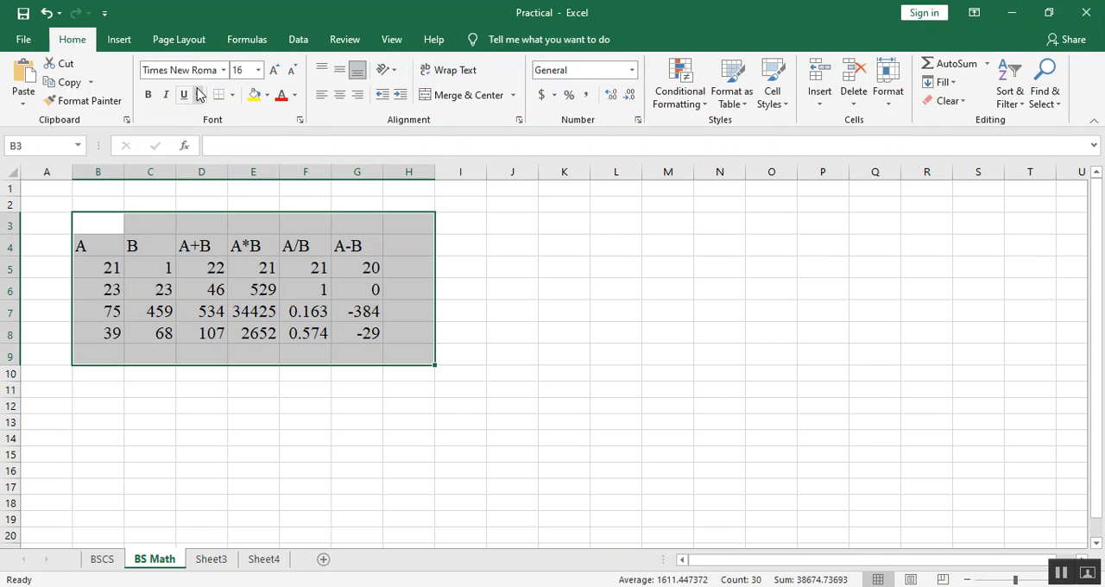
click(117, 41)
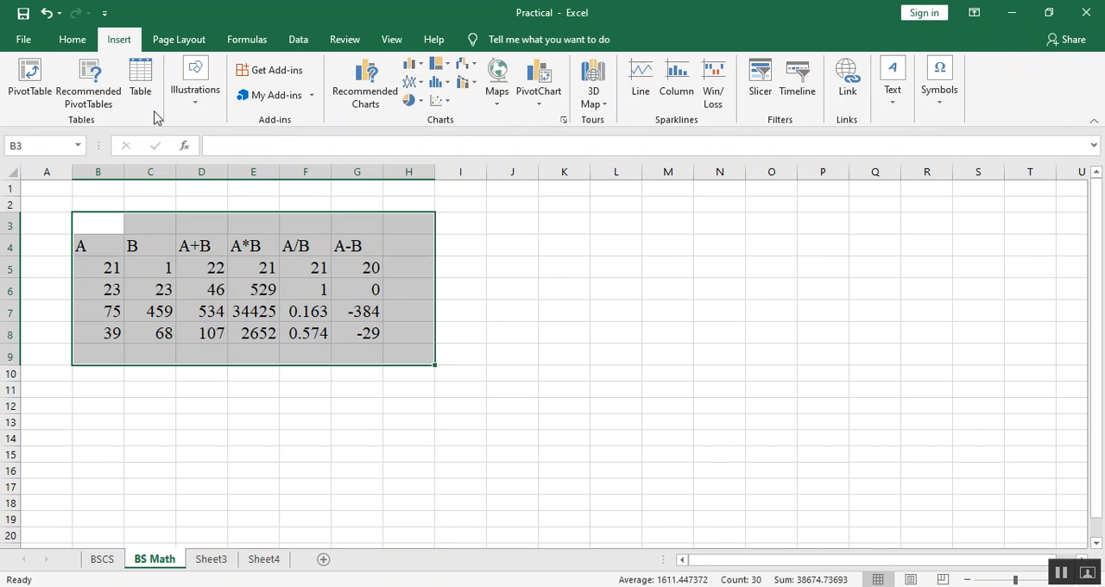
click(69, 40)
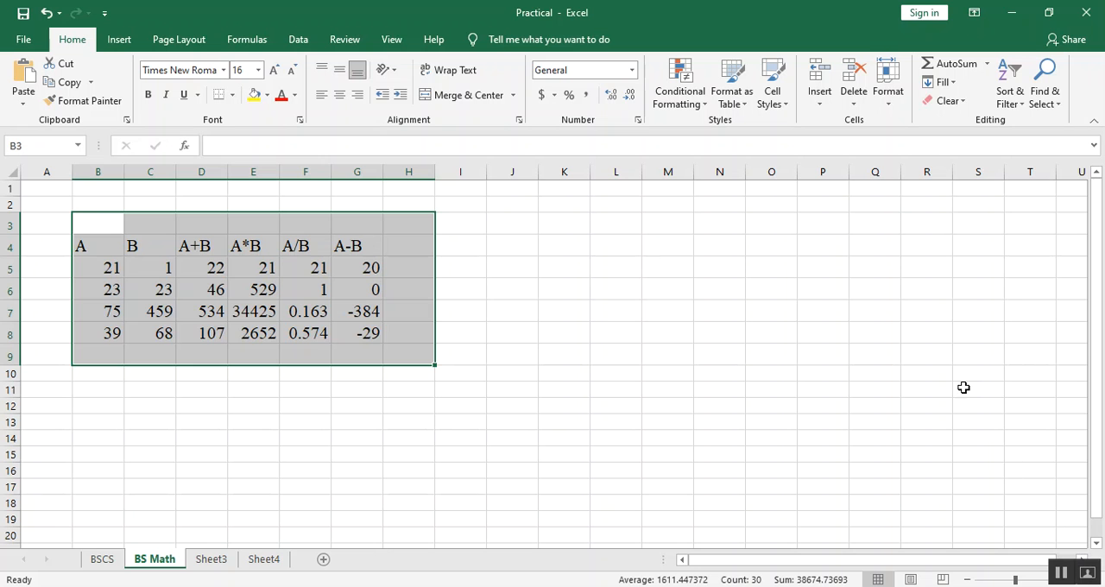
click(459, 248)
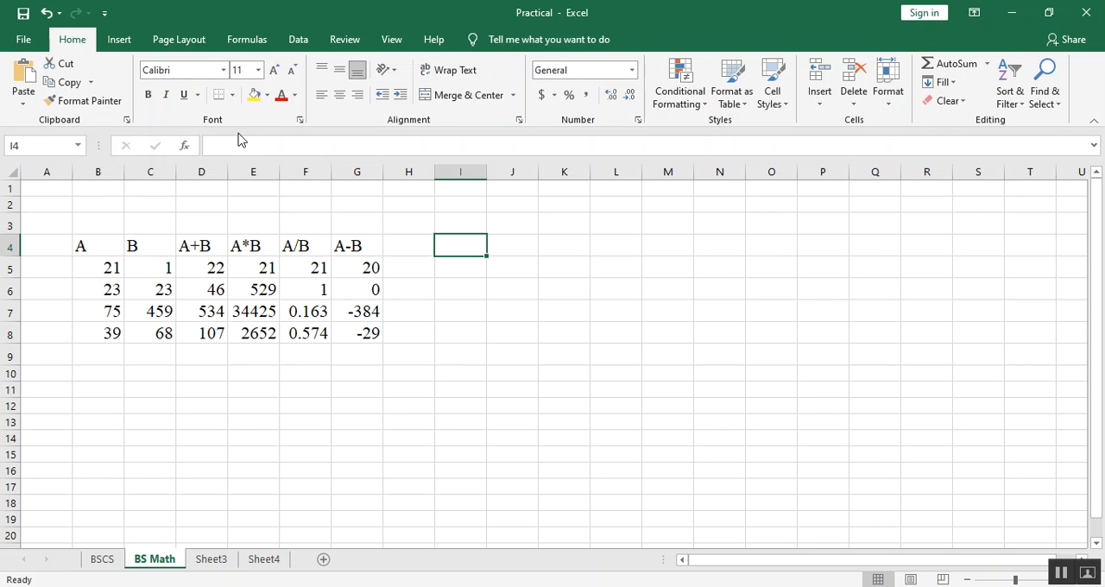
Merge and center cells B3 to G3 above the arithmetic table's headings, and minimize the workbook window to show the desktop.
drag(89, 228, 371, 218)
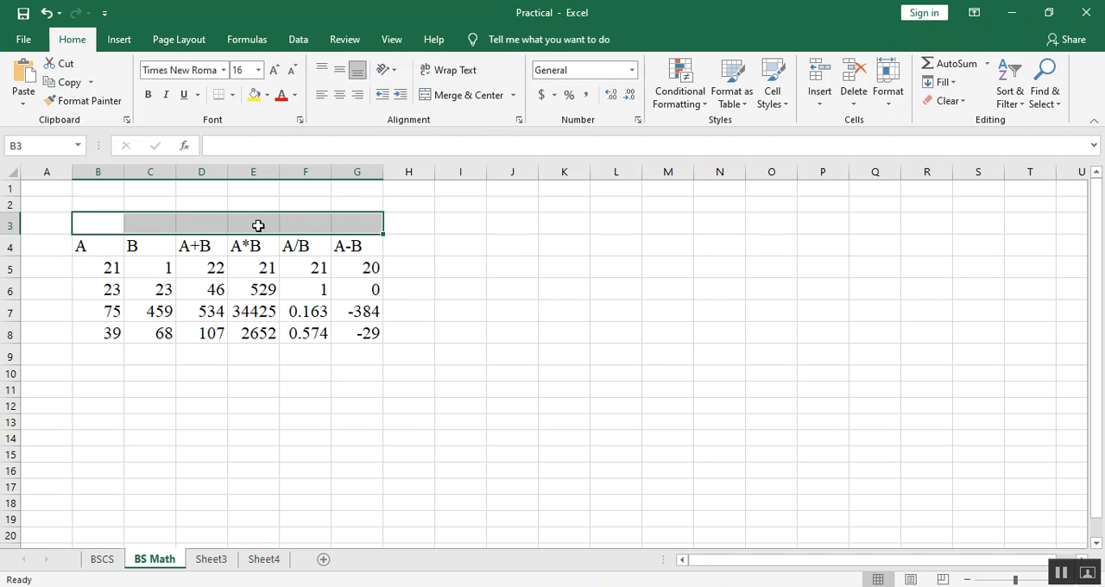
click(481, 97)
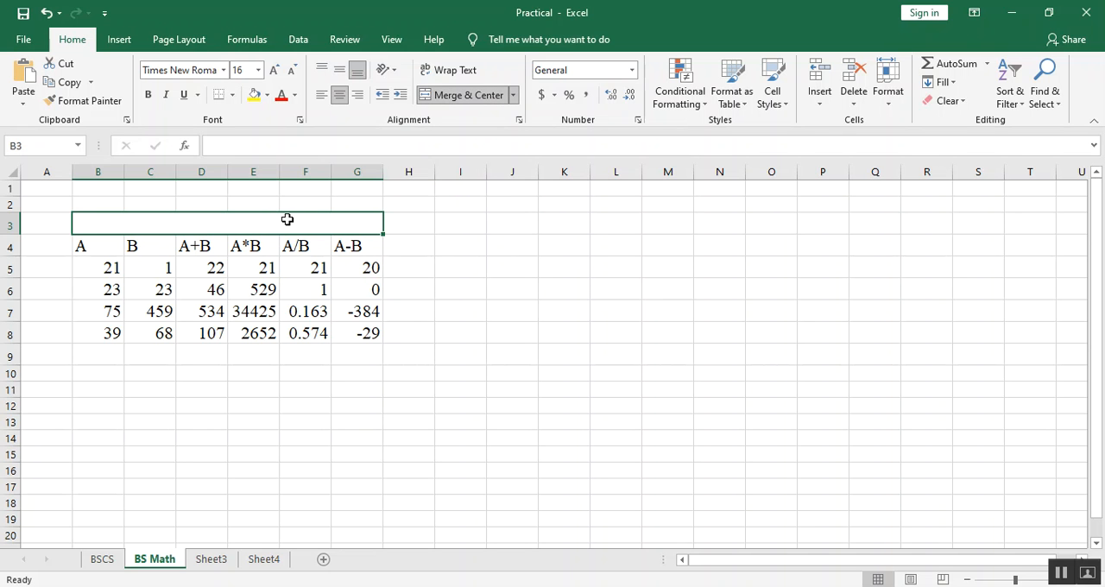
click(533, 283)
click(317, 222)
click(575, 347)
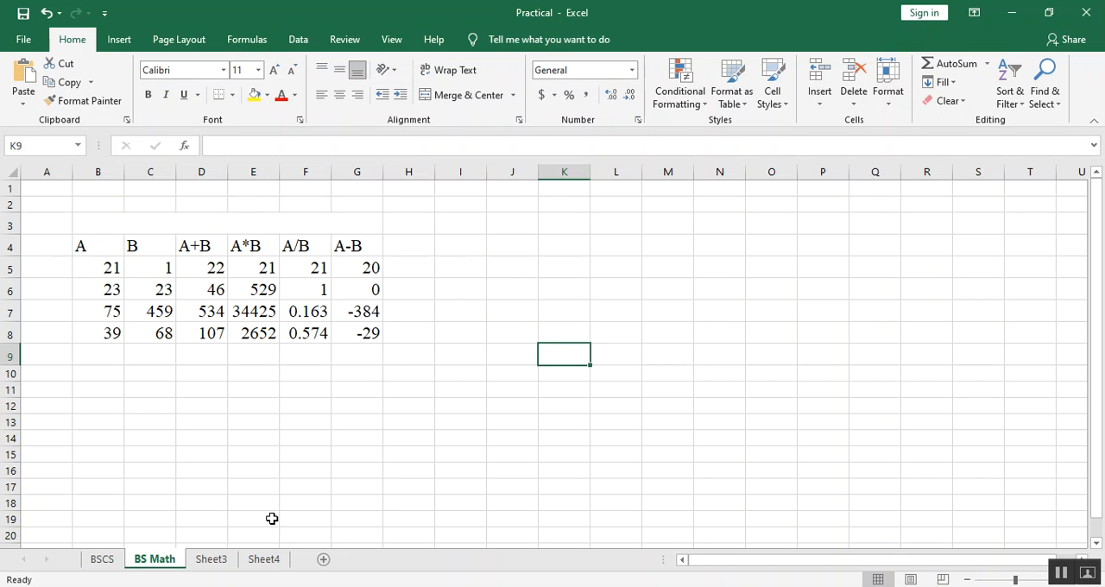
click(1012, 12)
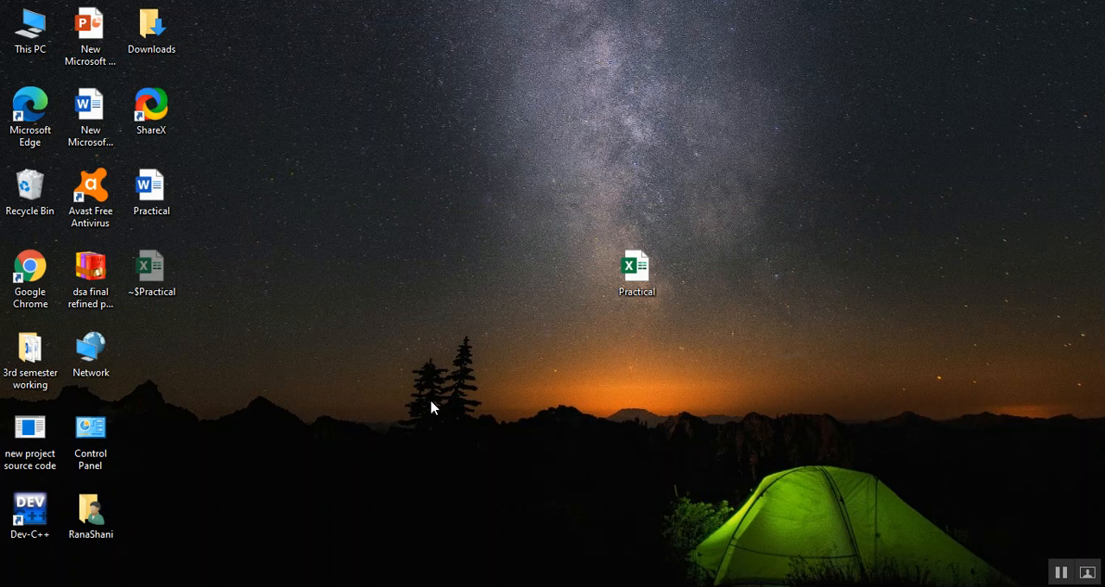